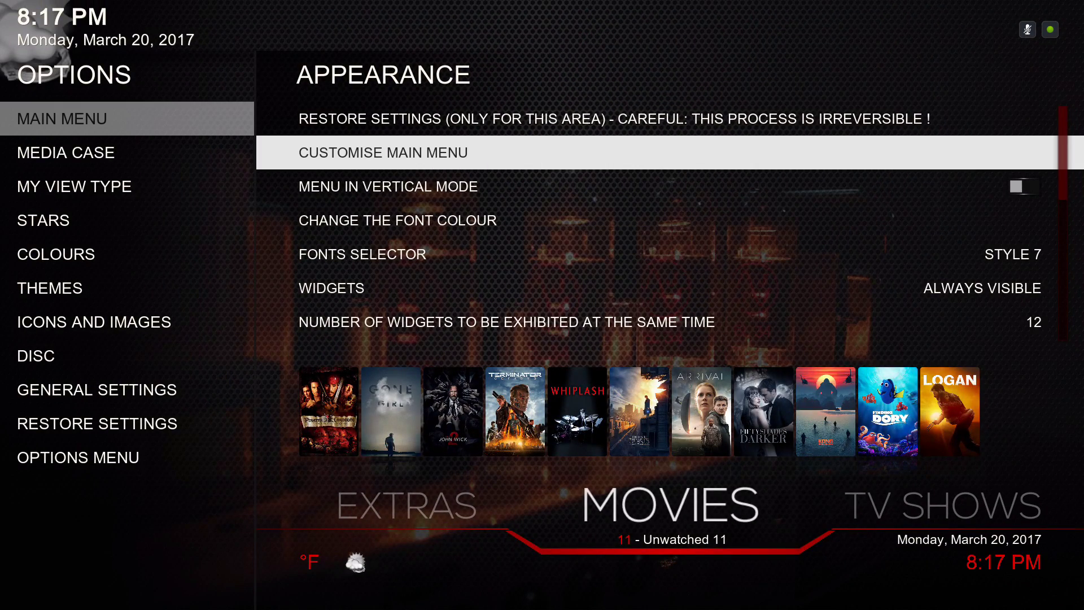
{"action": "key", "text": "Down"}
Review the menu mode, fonts and widget settings, and cancel the menu bar colour picker unchanged
{"action": "key", "text": "Up"}
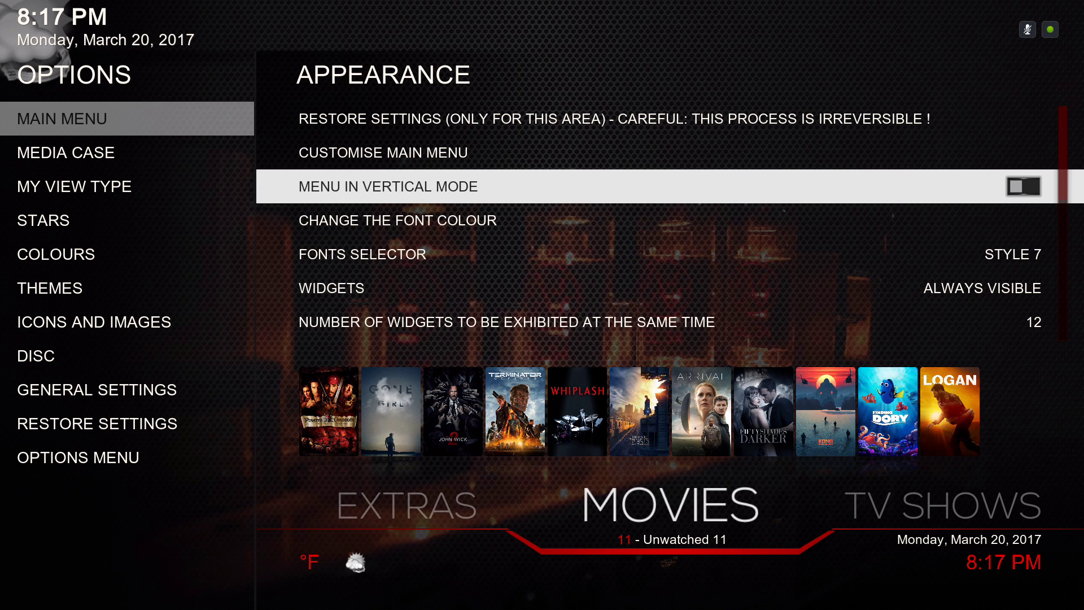
{"action": "key", "text": "Down"}
{"action": "key", "text": "Down"}
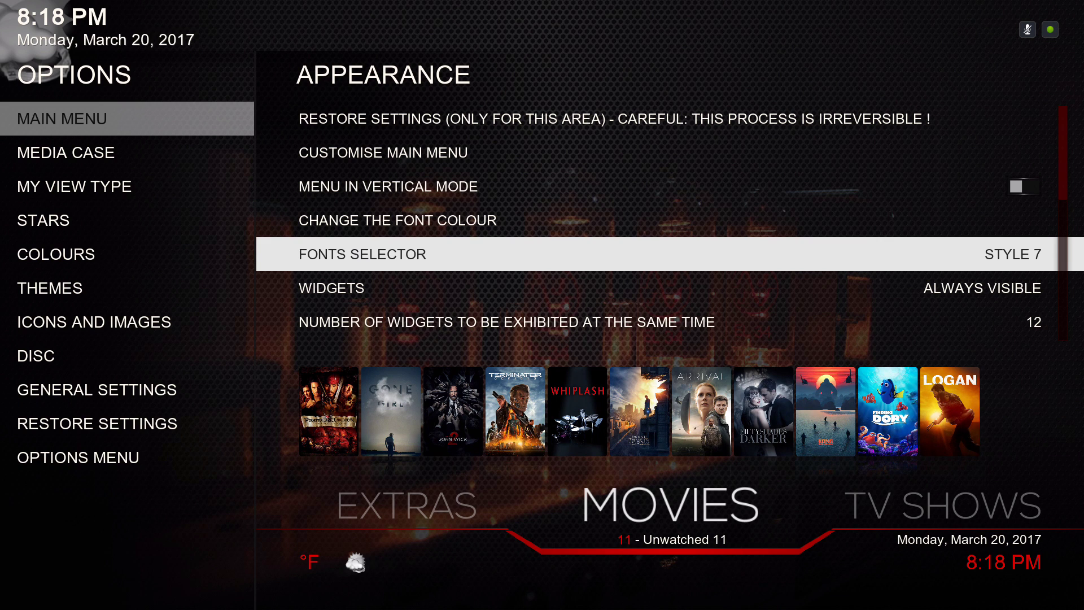
{"action": "key", "text": "Down"}
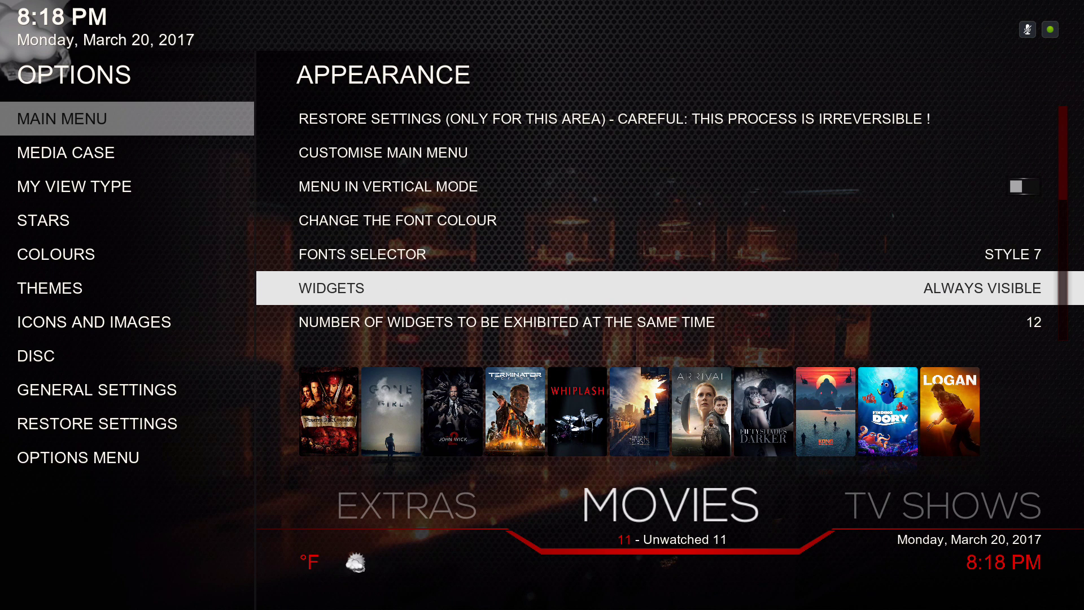
{"action": "key", "text": "Down"}
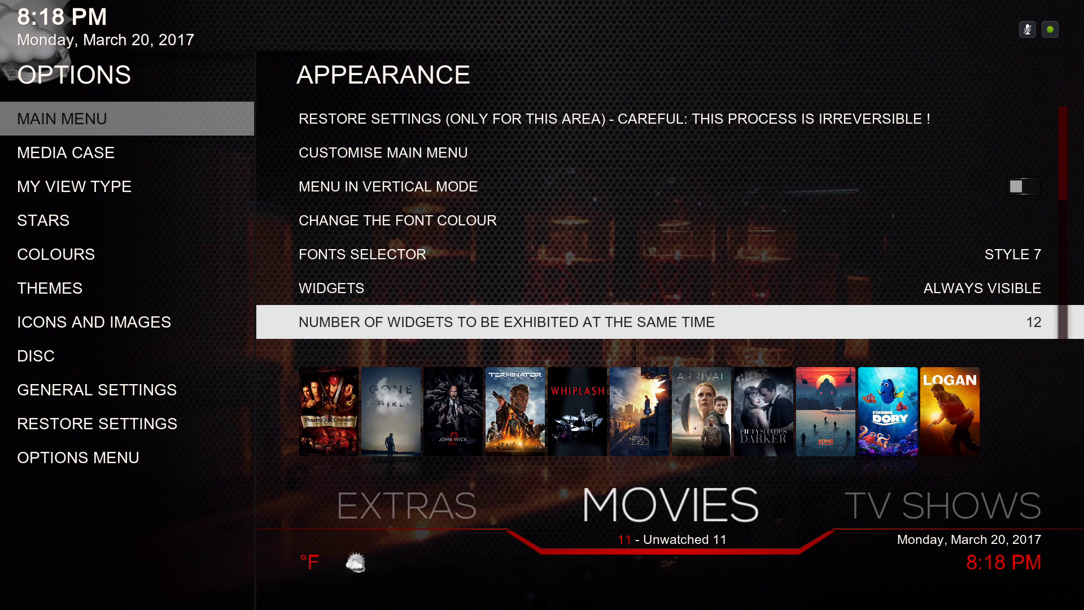
{"action": "key", "text": "Down"}
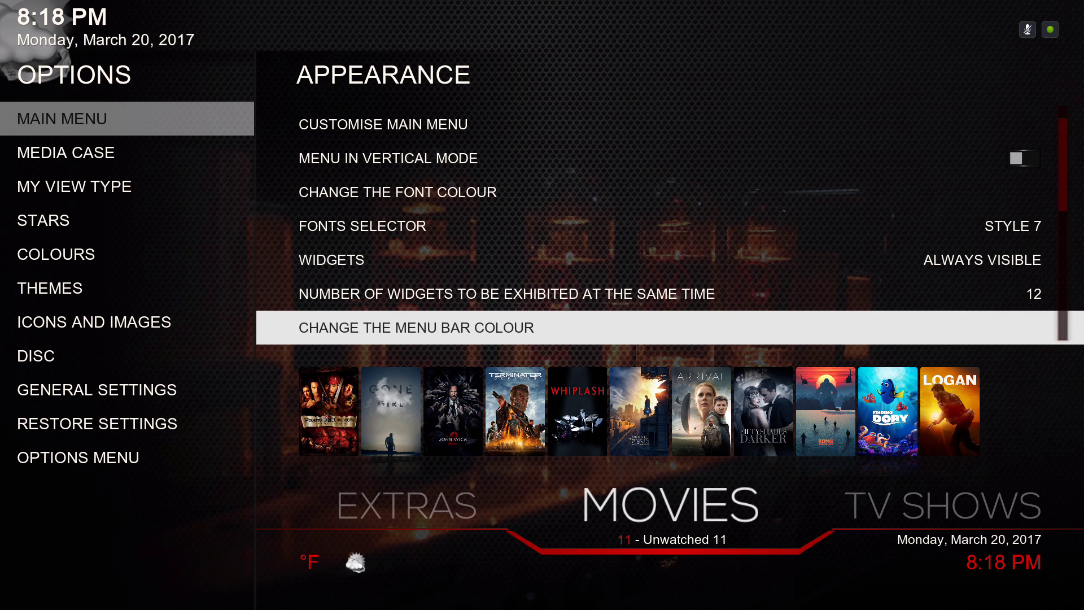
{"action": "key", "text": "Return"}
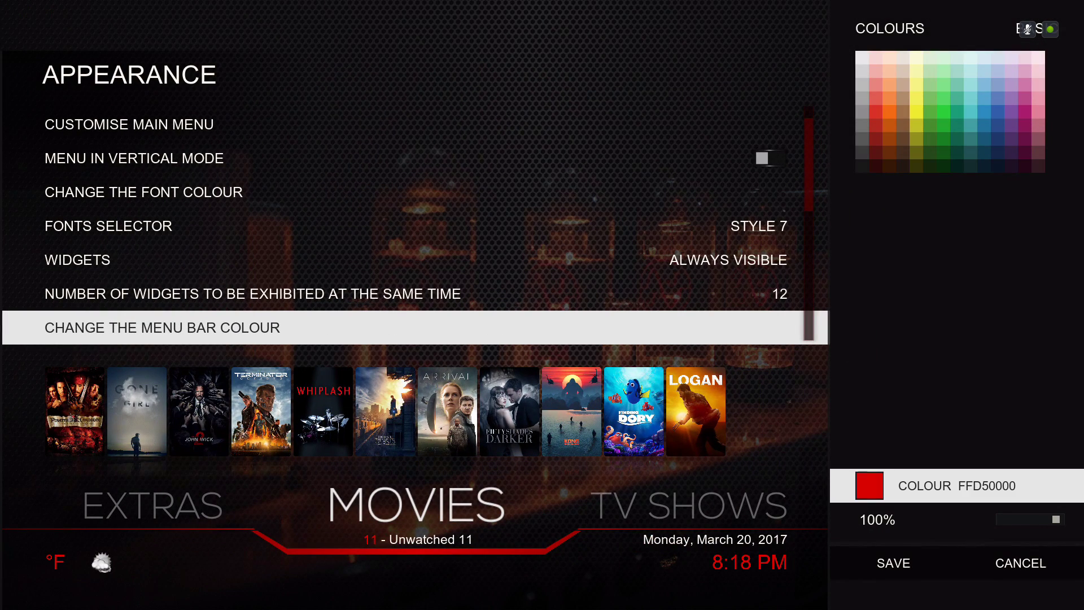
{"action": "key", "text": "Escape"}
Switch cast display to list names, then back to poster mode
{"action": "key", "text": "Down"}
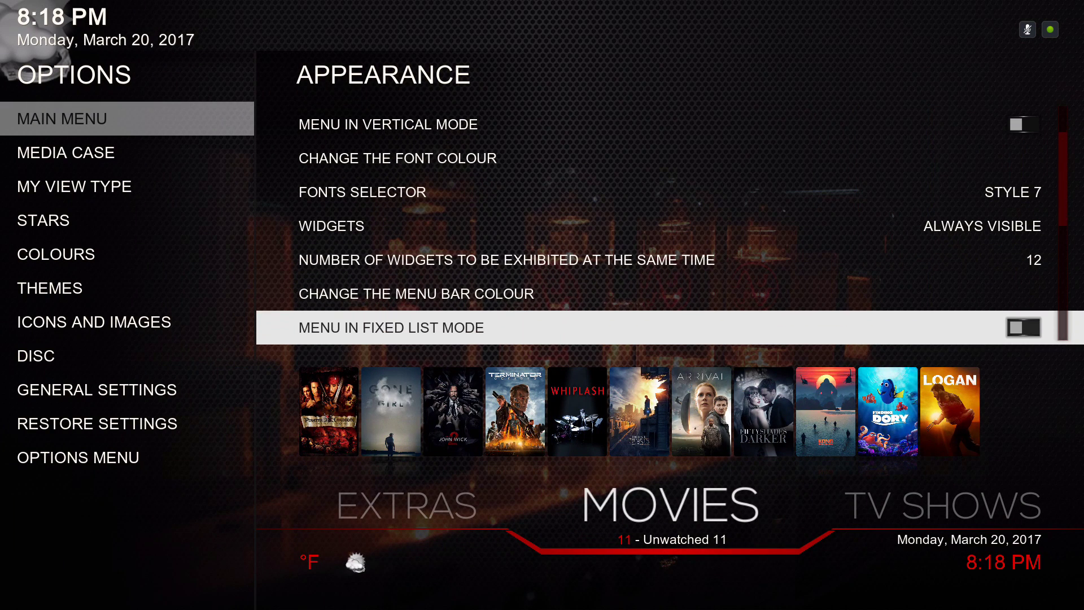
{"action": "key", "text": "Down"}
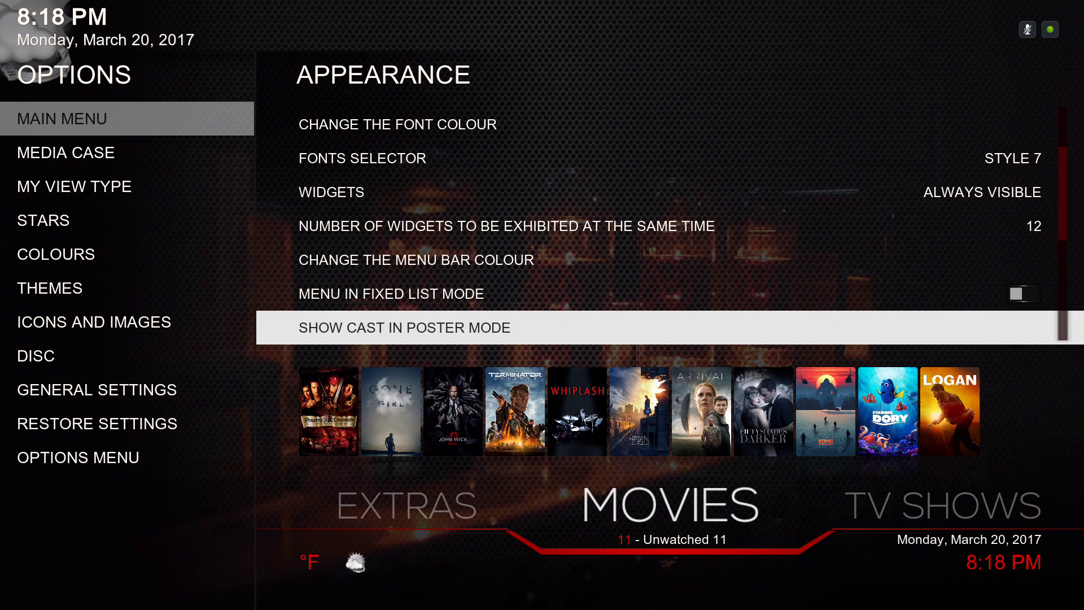
{"action": "key", "text": "Down"}
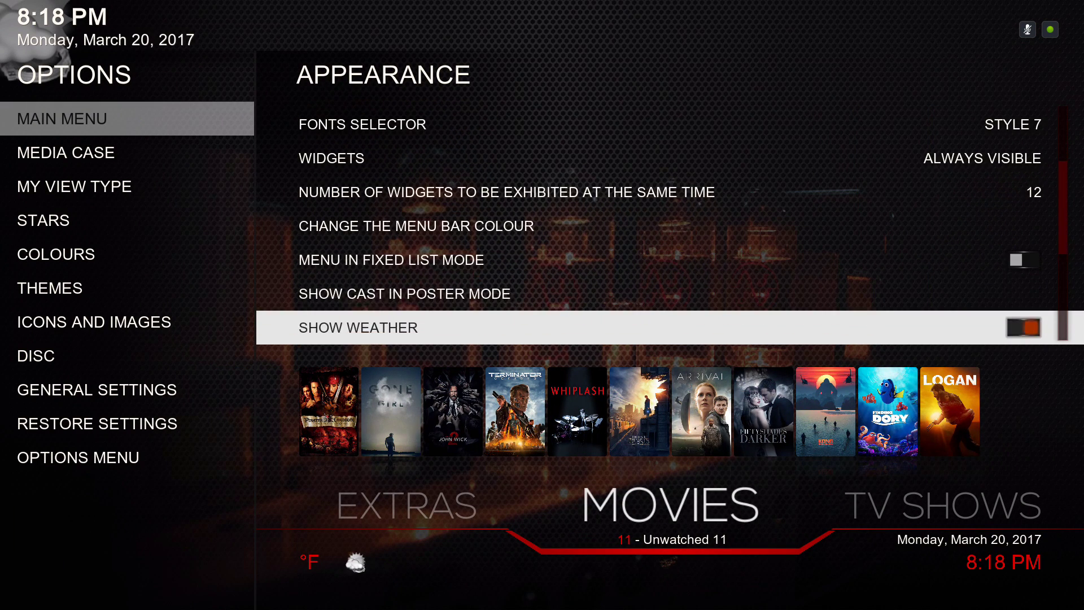
{"action": "key", "text": "Up"}
{"action": "key", "text": "Return"}
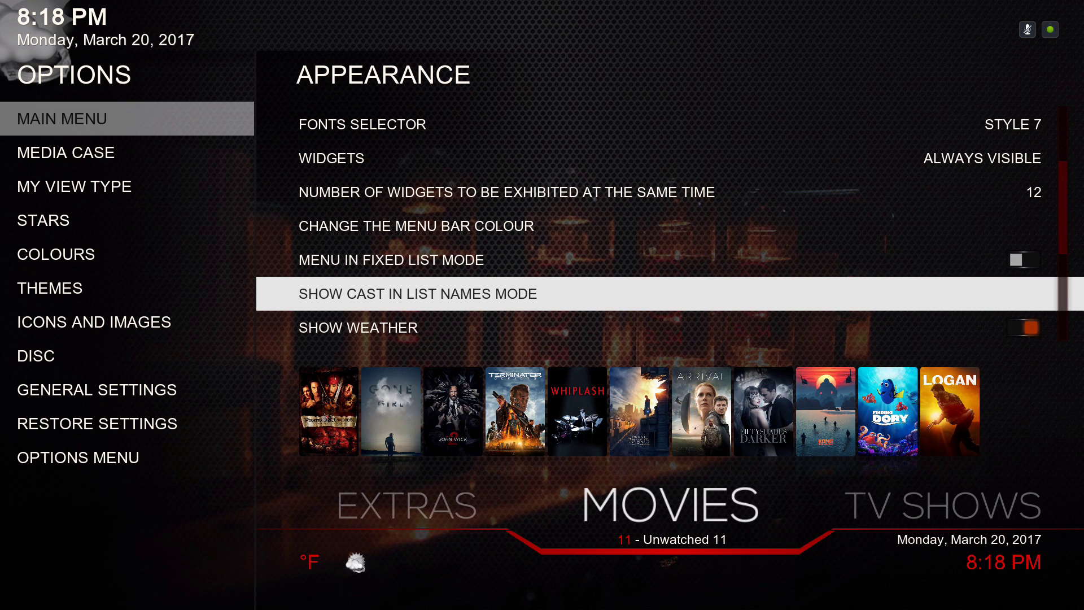
{"action": "key", "text": "Return"}
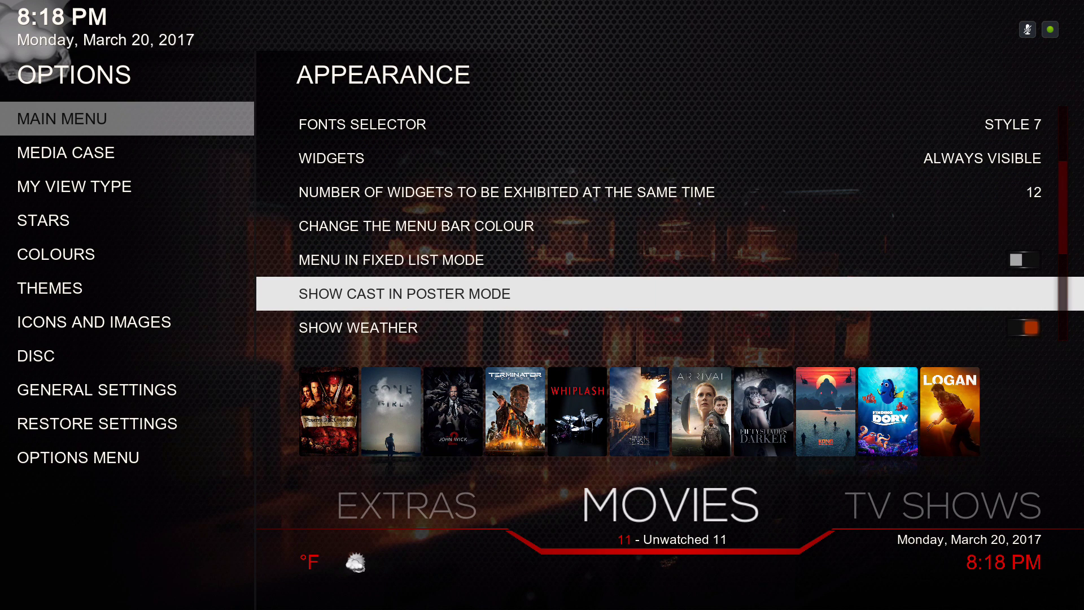
Review weather, date and library status options, turning animated fanart on and back off
{"action": "key", "text": "Down"}
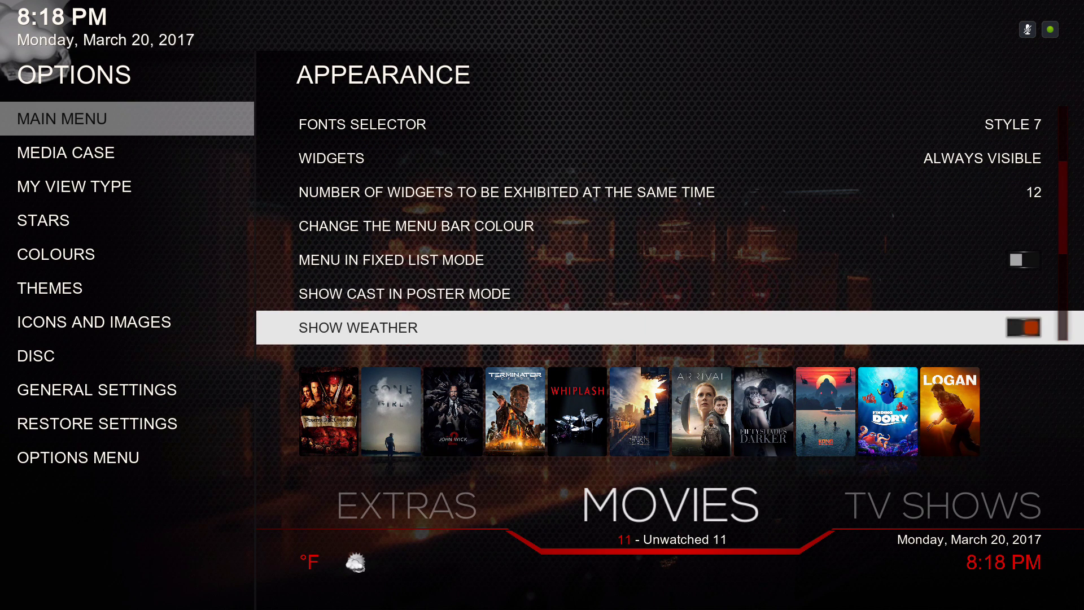
{"action": "key", "text": "Down"}
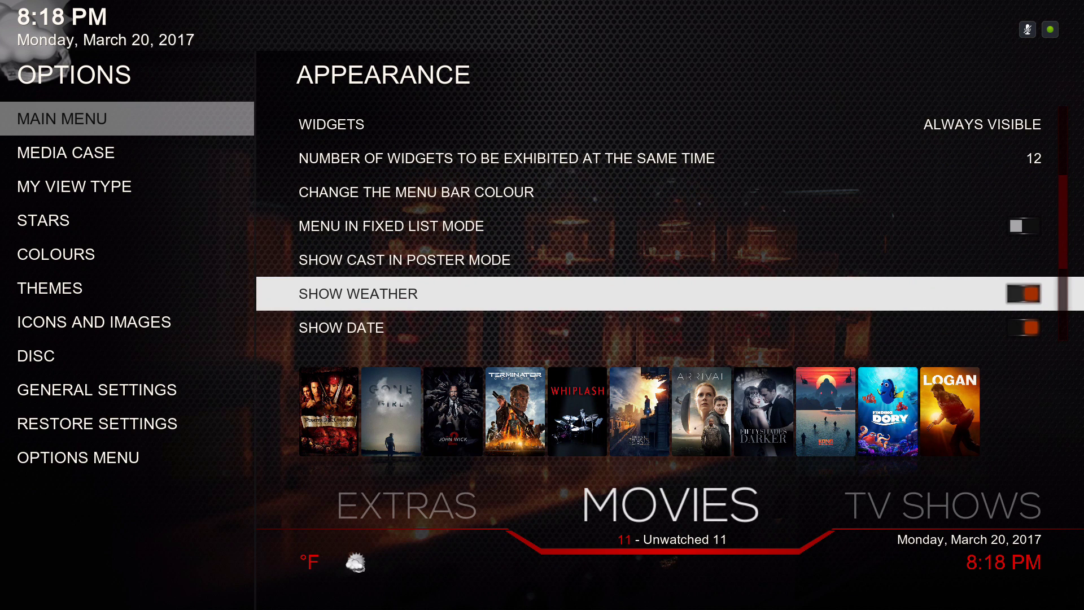
{"action": "key", "text": "Down"}
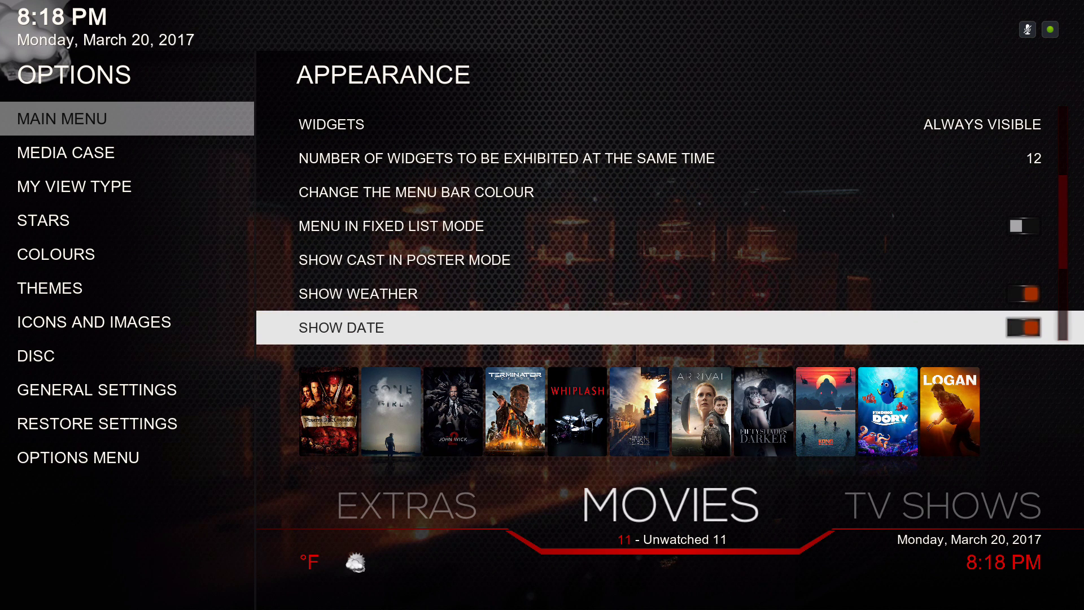
{"action": "key", "text": "Down"}
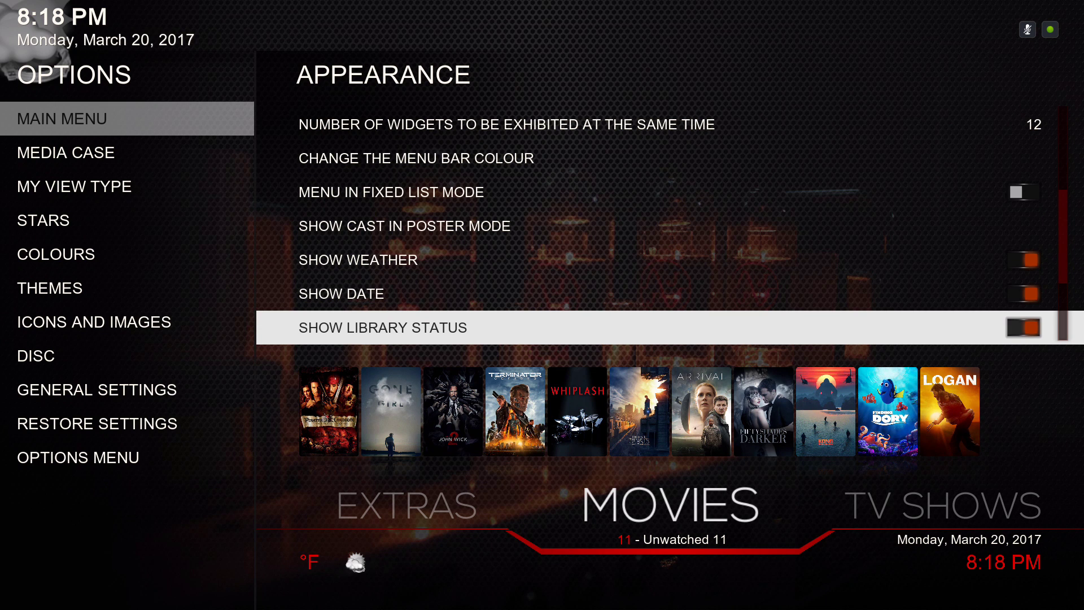
{"action": "key", "text": "Down"}
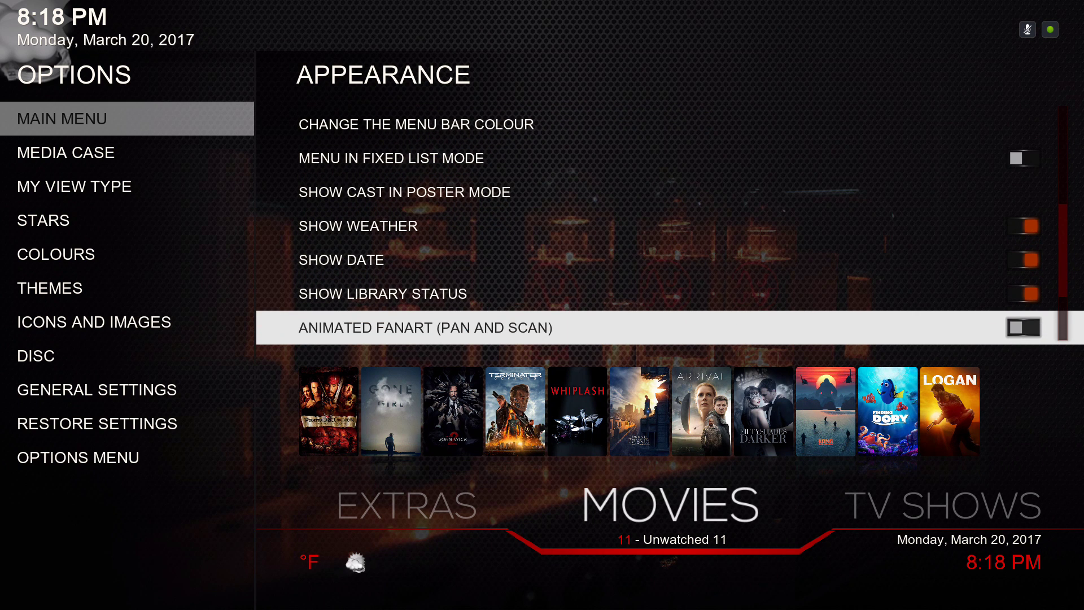
{"action": "key", "text": "Return"}
{"action": "key", "text": "Return"}
{"action": "key", "text": "Down"}
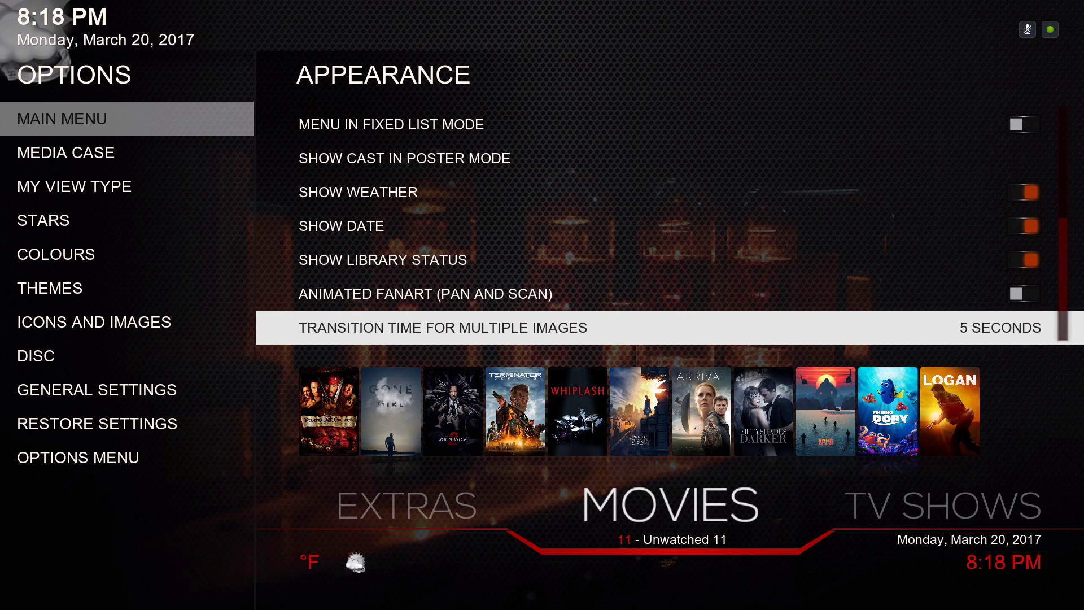
{"action": "key", "text": "Up"}
{"action": "key", "text": "Down"}
{"action": "key", "text": "Down"}
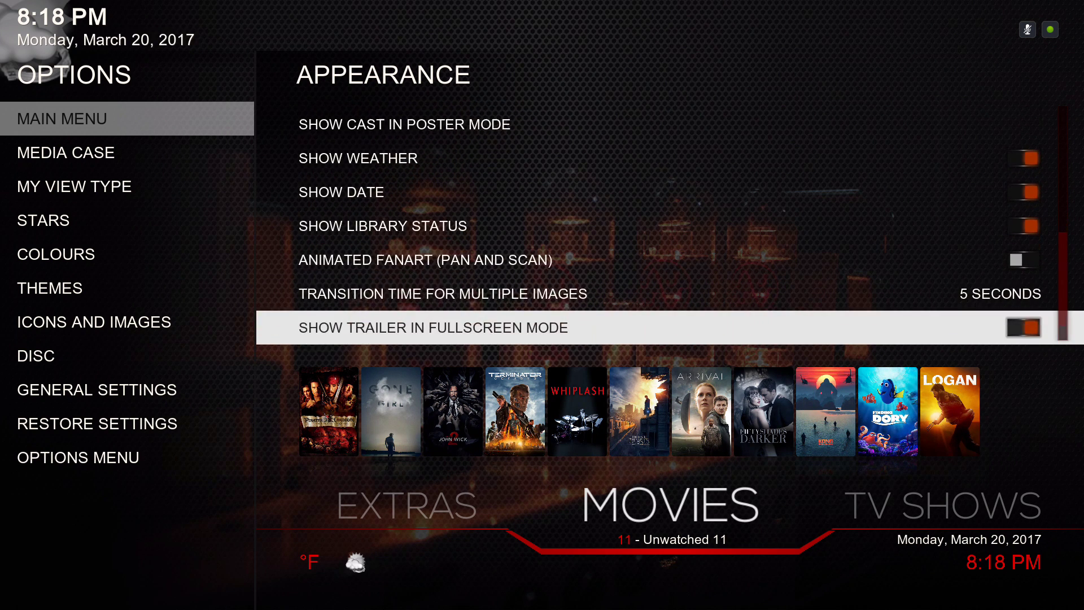
{"action": "key", "text": "Up"}
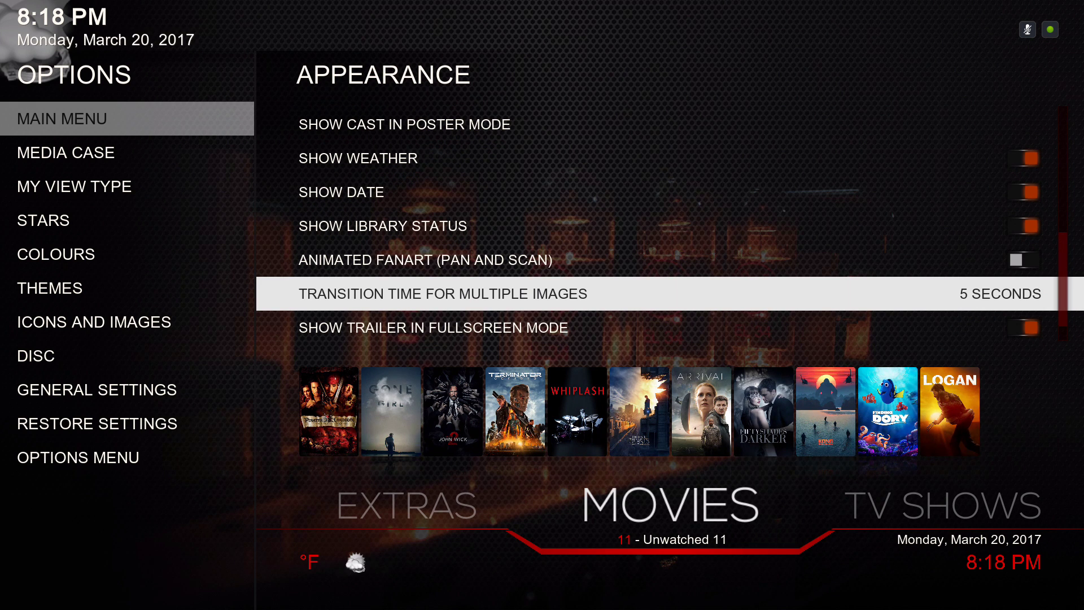
Check the fullscreen trailer and smart submenu options, then go to the Media Case page
{"action": "key", "text": "Down"}
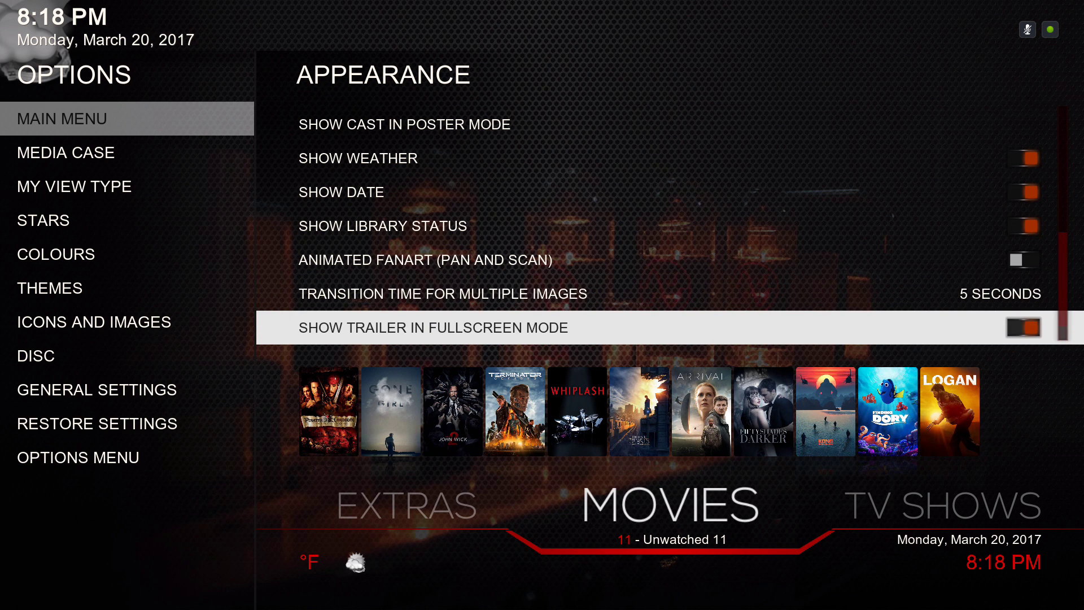
{"action": "key", "text": "Down"}
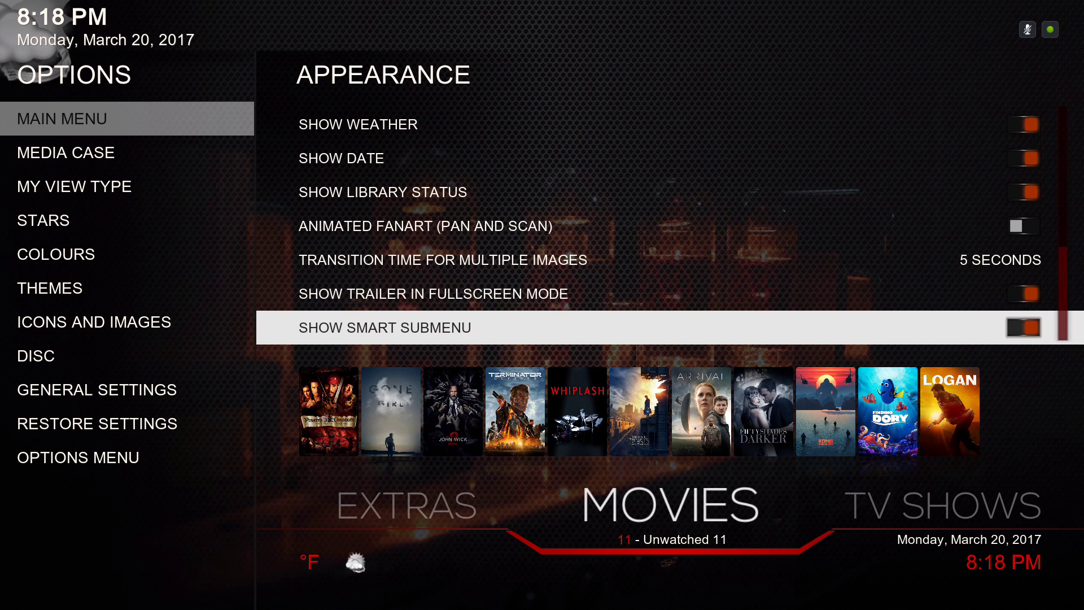
{"action": "key", "text": "Down"}
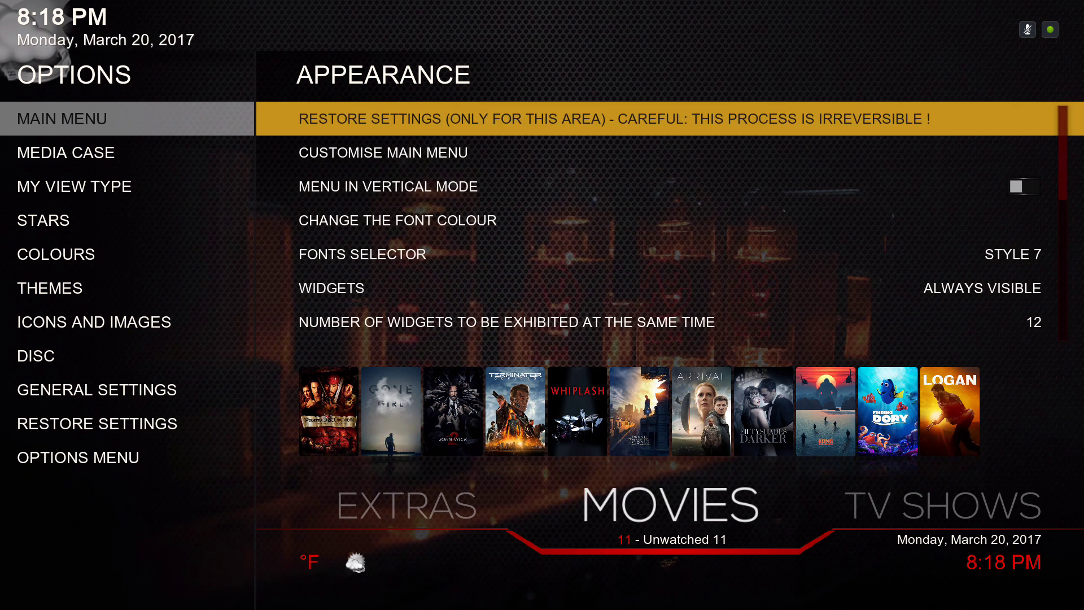
{"action": "key", "text": "Left"}
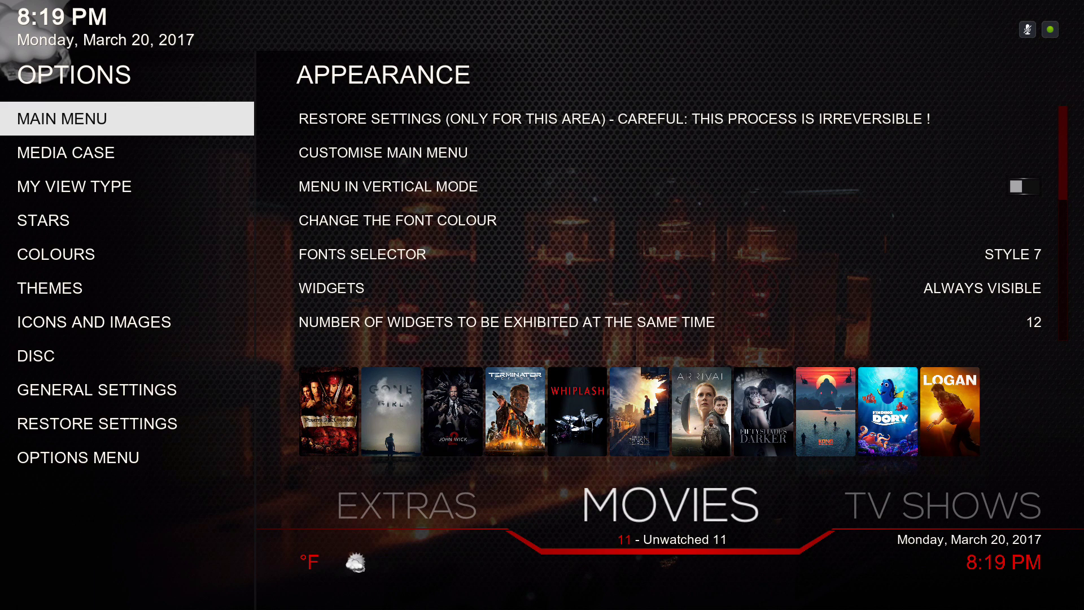
{"action": "key", "text": "Down"}
{"action": "key", "text": "Up"}
{"action": "key", "text": "Right"}
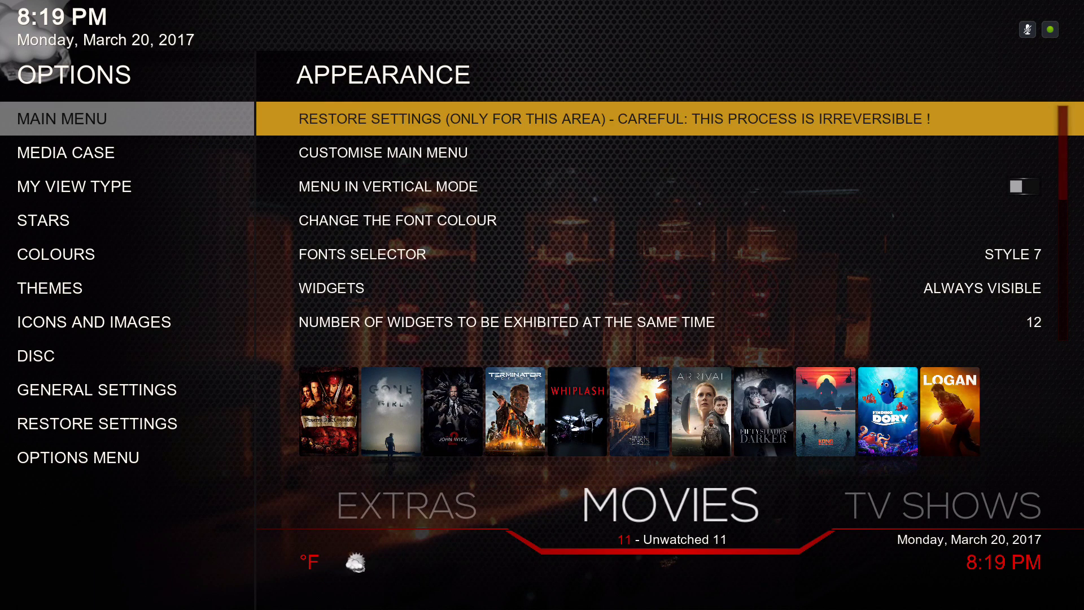
{"action": "key", "text": "Left"}
{"action": "key", "text": "Down"}
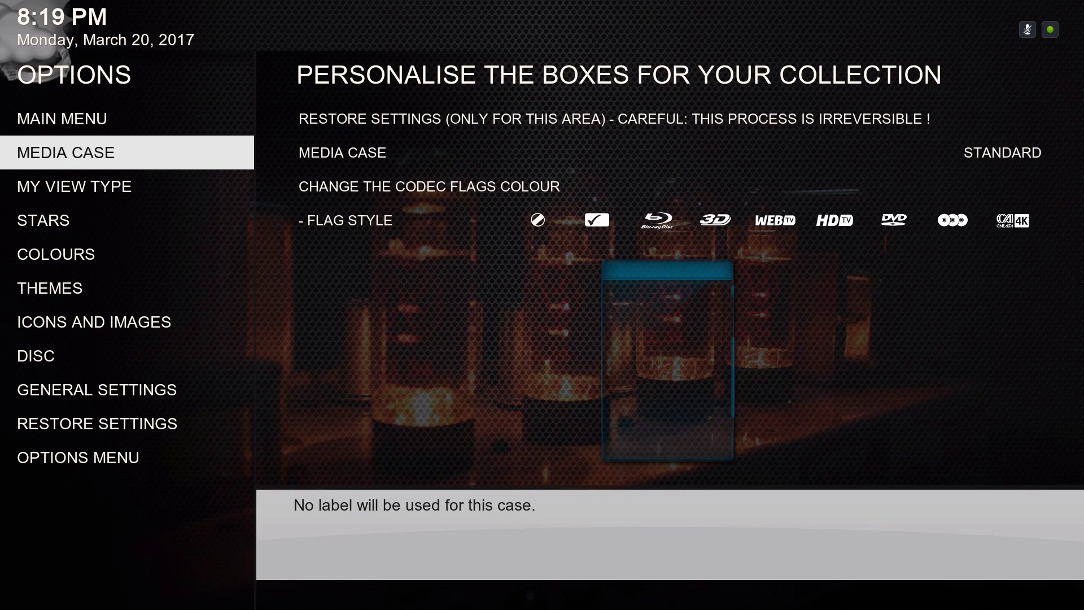
Browse the cases to WebTV and set its flag style to DVD
{"action": "key", "text": "Right"}
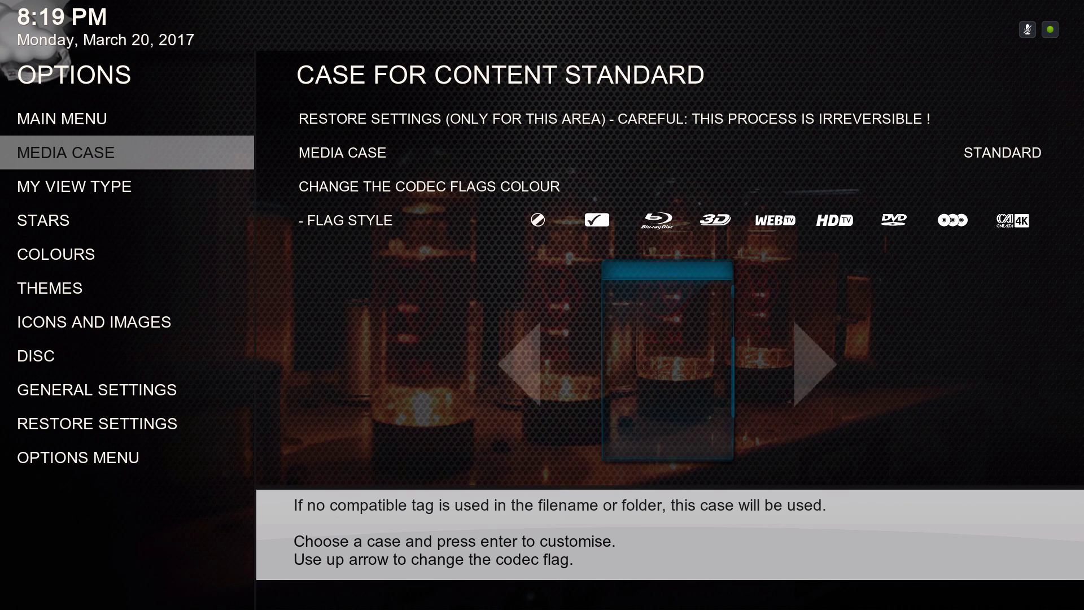
{"action": "key", "text": "Right"}
{"action": "key", "text": "Right"}
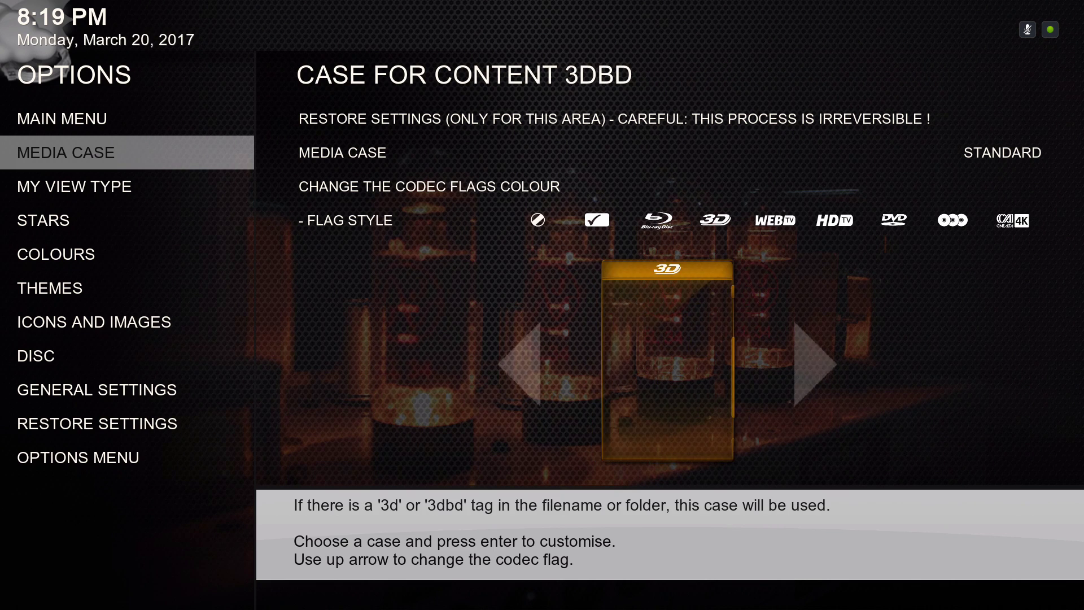
{"action": "key", "text": "Right"}
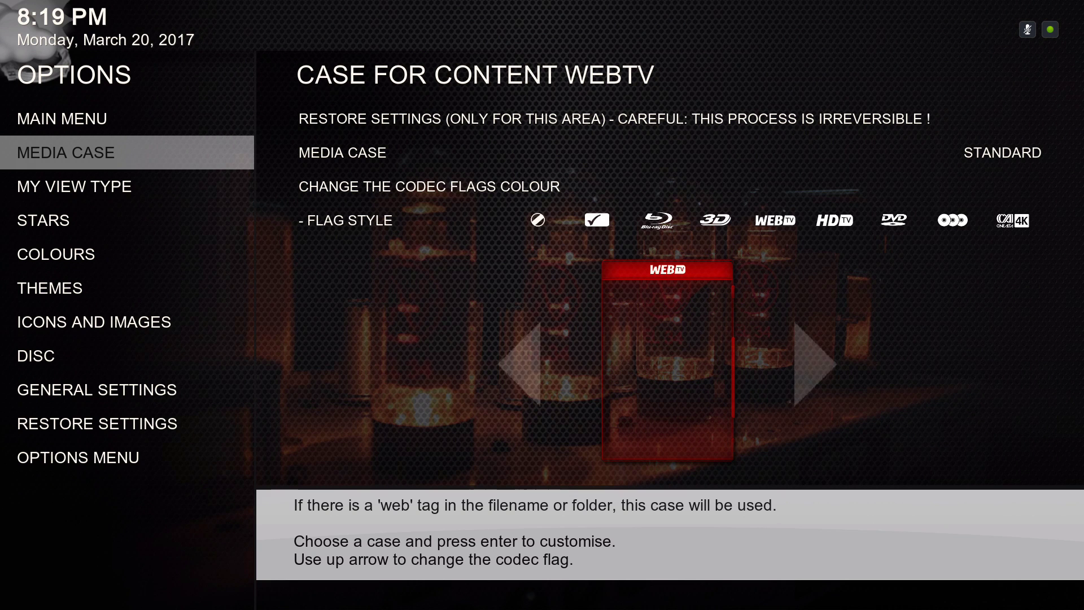
{"action": "key", "text": "Up"}
{"action": "key", "text": "Right"}
{"action": "key", "text": "Right"}
{"action": "key", "text": "Right"}
{"action": "key", "text": "Right"}
{"action": "key", "text": "Right"}
{"action": "key", "text": "Right"}
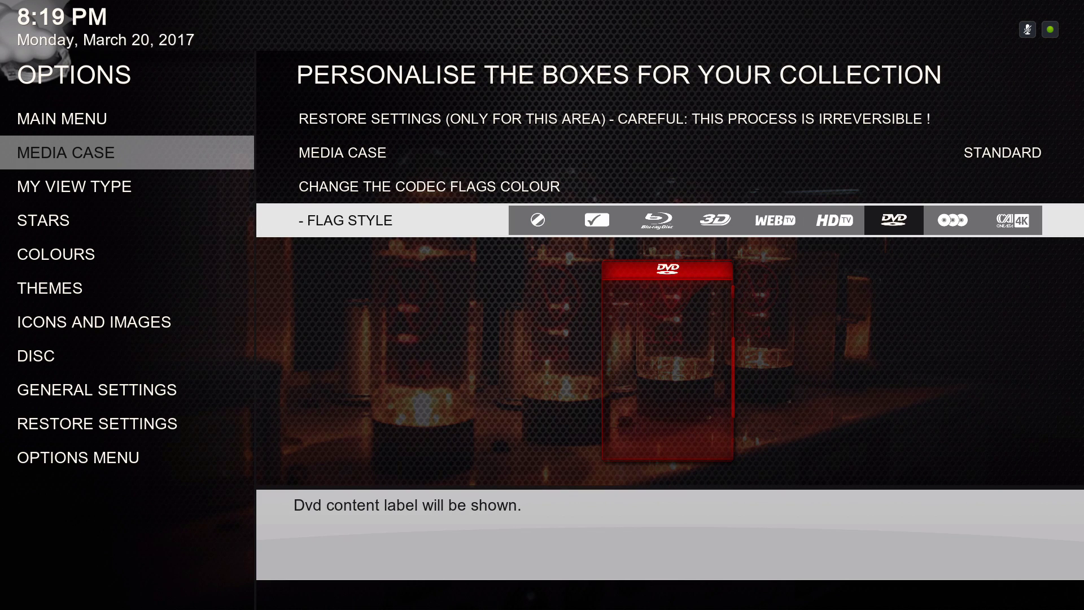
{"action": "key", "text": "Down"}
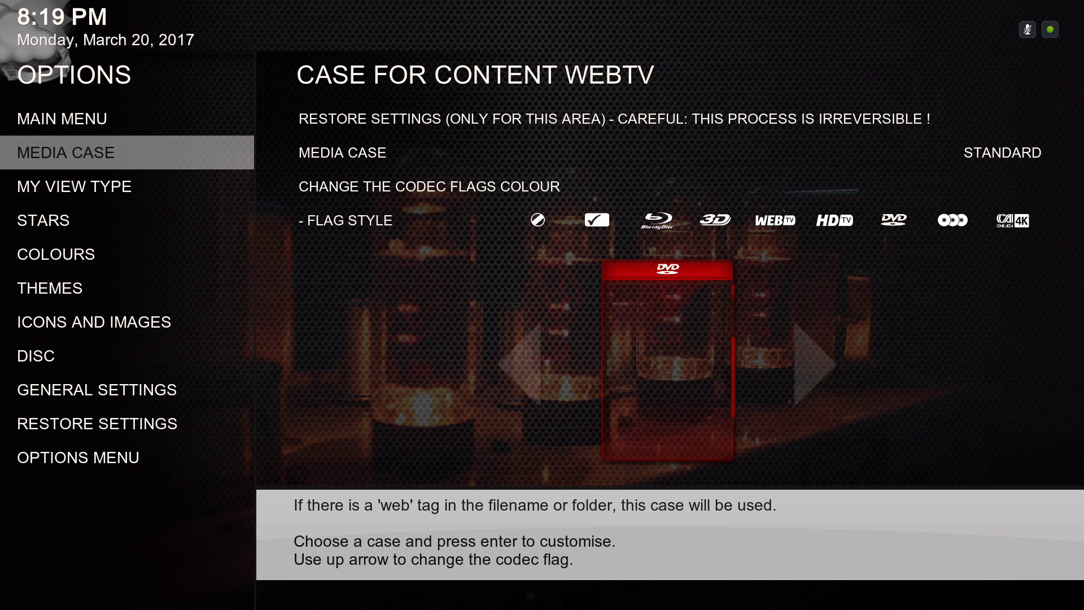
{"action": "key", "text": "Left"}
{"action": "key", "text": "Down"}
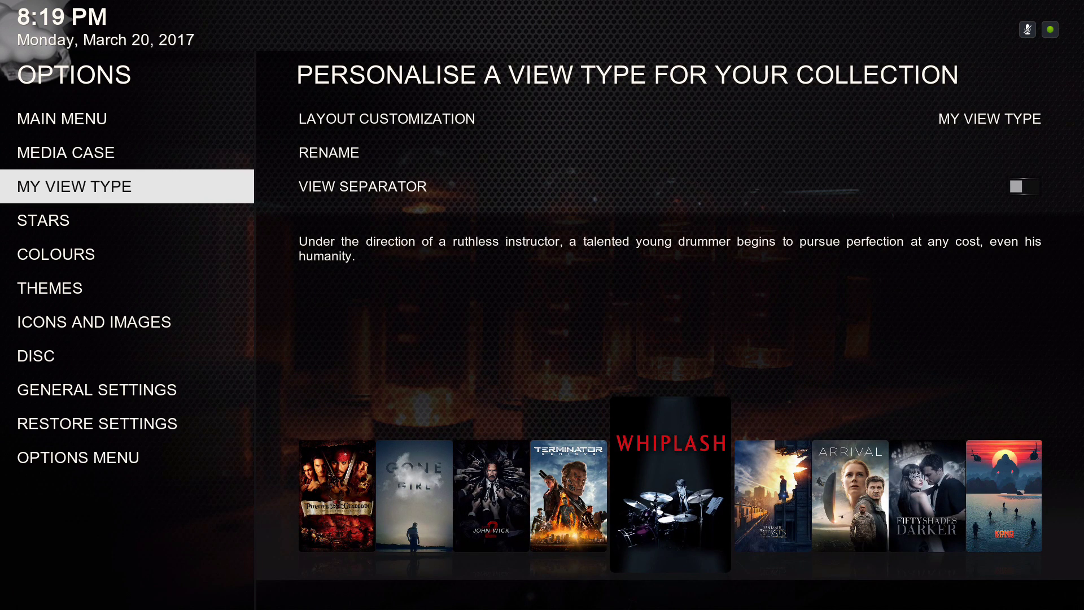
Preview the GRID 1, 2 and 3 layouts and keep the single-pane GRID 1
{"action": "key", "text": "Right"}
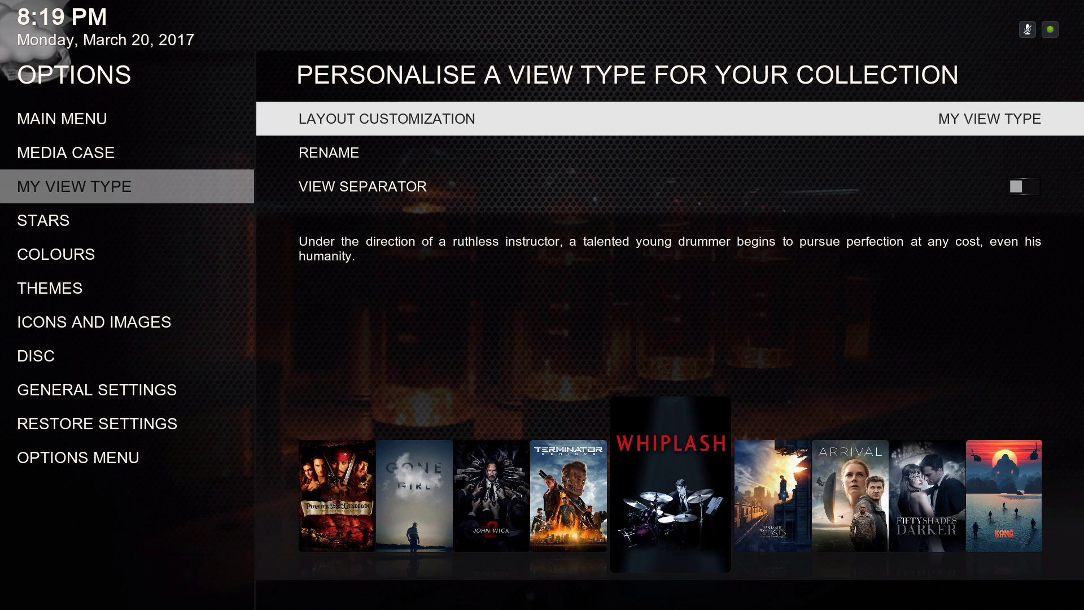
{"action": "key", "text": "Return"}
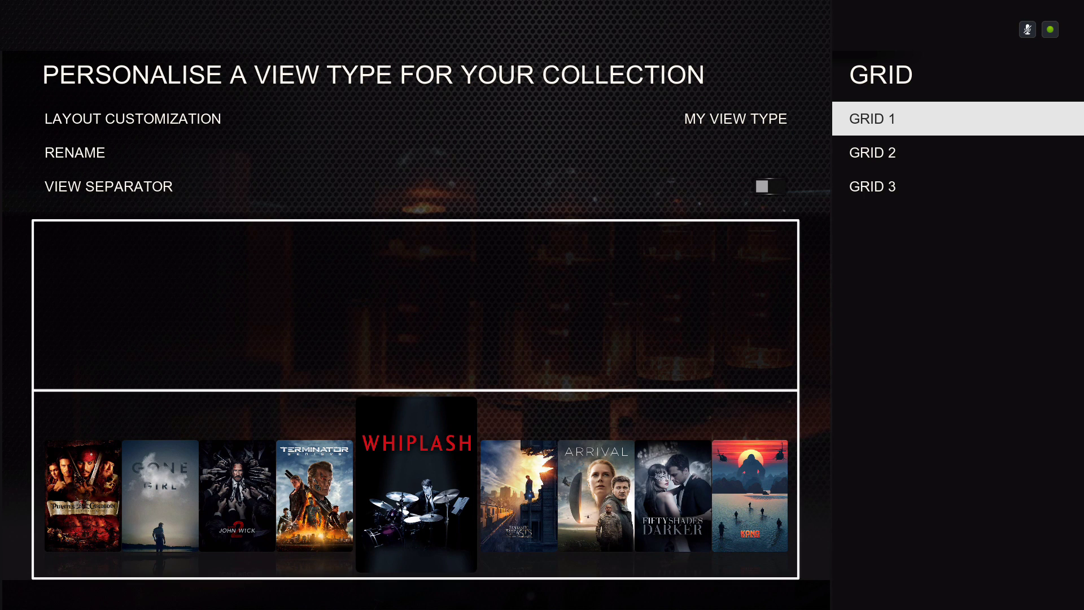
{"action": "key", "text": "Down"}
{"action": "key", "text": "Up"}
{"action": "key", "text": "Down"}
{"action": "key", "text": "Up"}
{"action": "key", "text": "Down"}
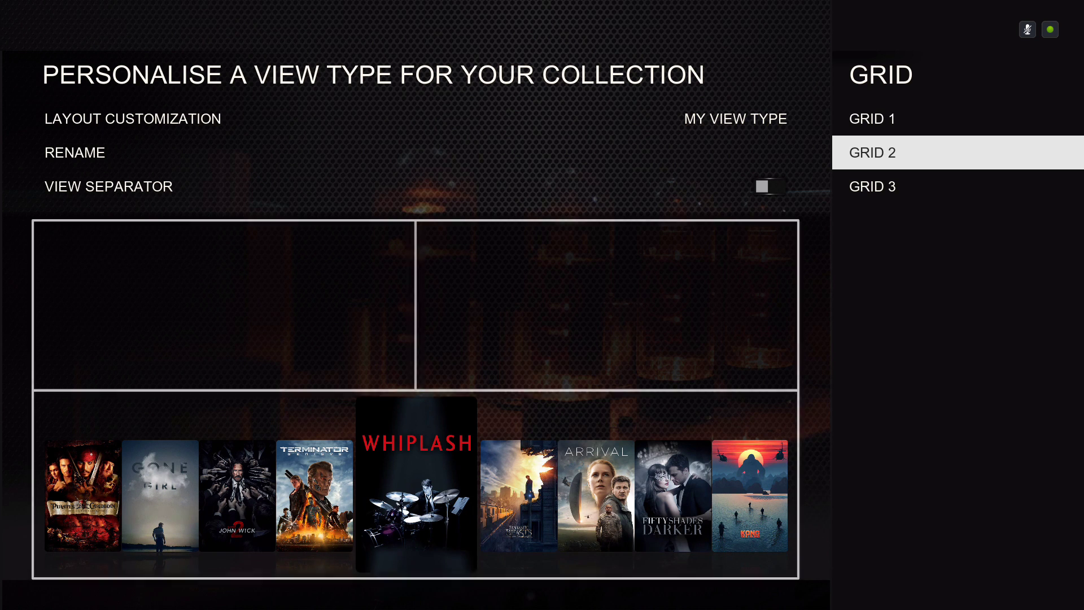
{"action": "key", "text": "Down"}
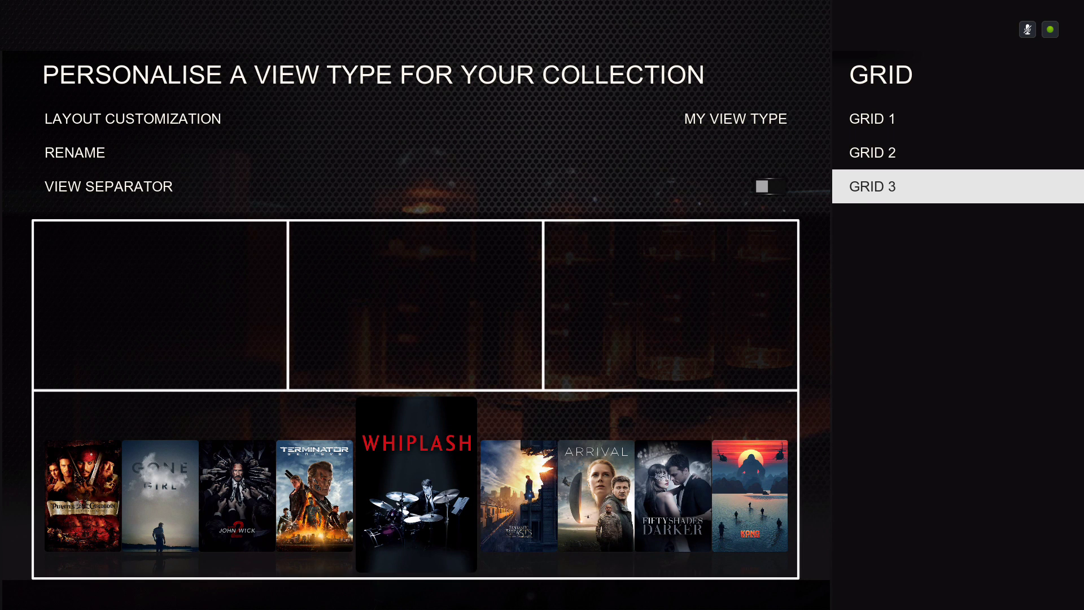
{"action": "key", "text": "Up"}
{"action": "key", "text": "Up"}
{"action": "key", "text": "Return"}
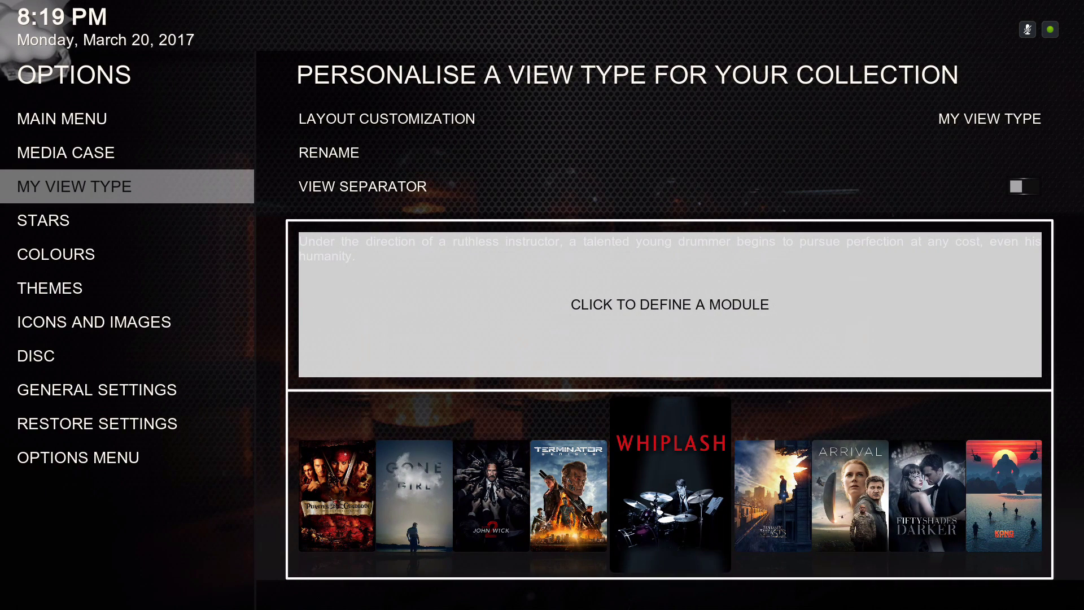
Turn the view separator on and back off, leaving no separator
{"action": "key", "text": "Down"}
{"action": "key", "text": "Up"}
{"action": "key", "text": "Up"}
{"action": "key", "text": "Up"}
{"action": "key", "text": "Down"}
{"action": "key", "text": "Return"}
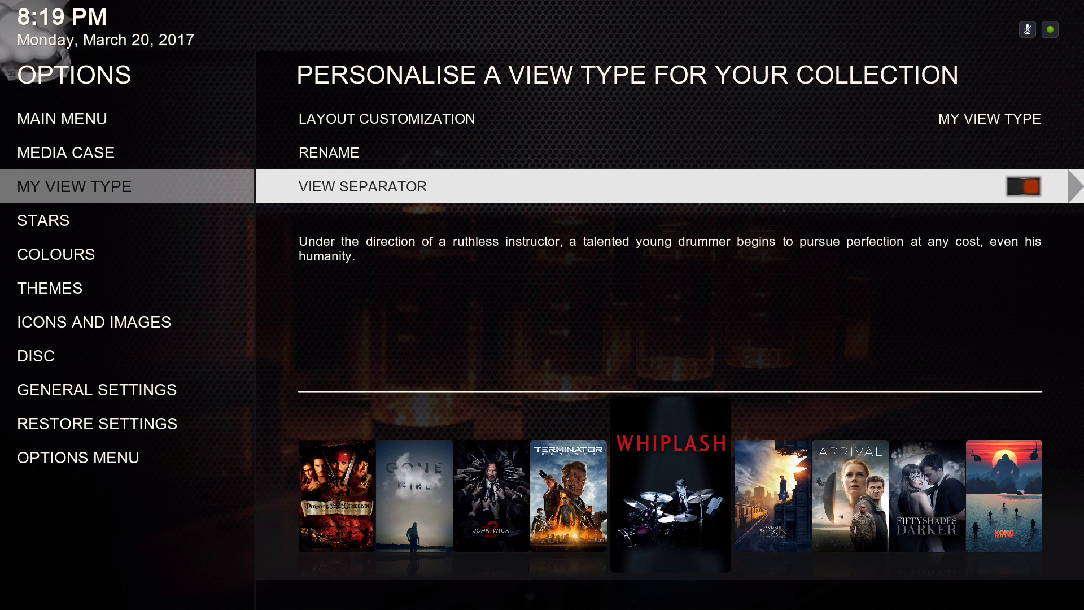
{"action": "key", "text": "Return"}
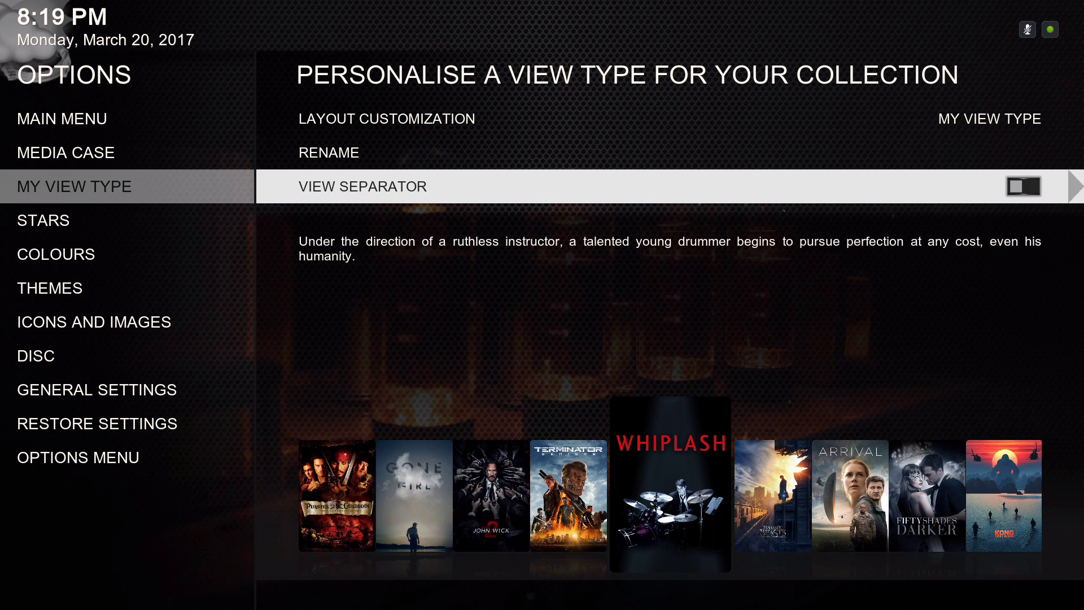
{"action": "key", "text": "Left"}
{"action": "key", "text": "Down"}
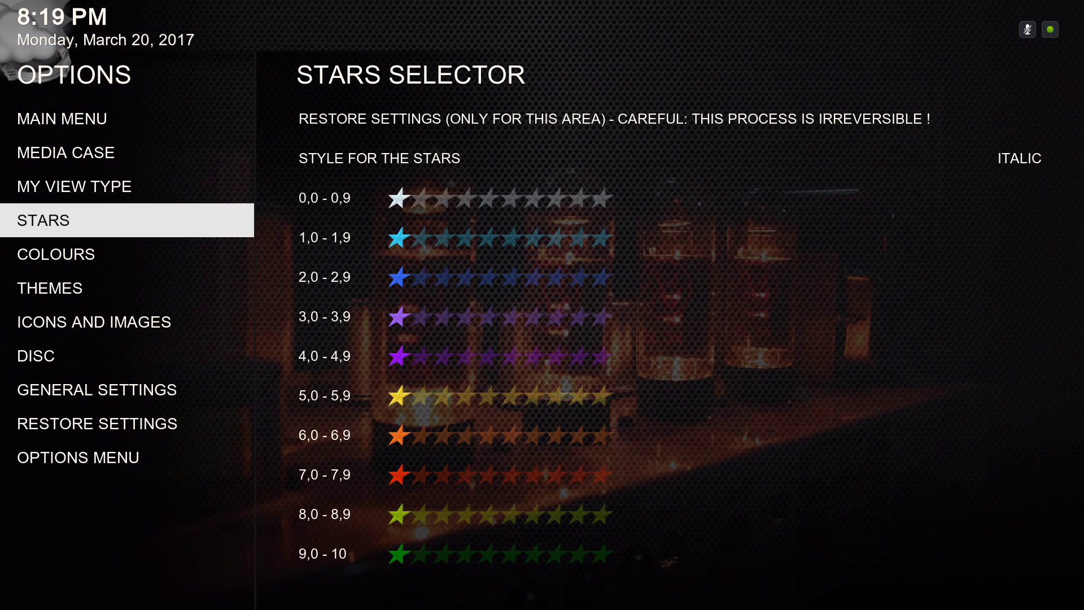
{"action": "key", "text": "Right"}
{"action": "key", "text": "Up"}
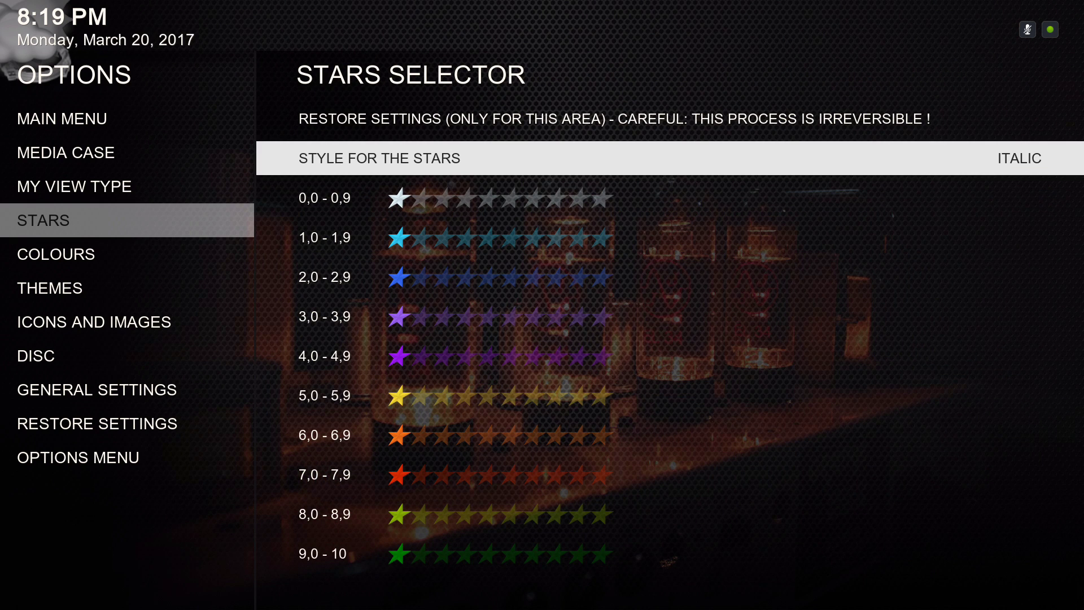
{"action": "key", "text": "Right"}
{"action": "key", "text": "Right"}
{"action": "key", "text": "Right"}
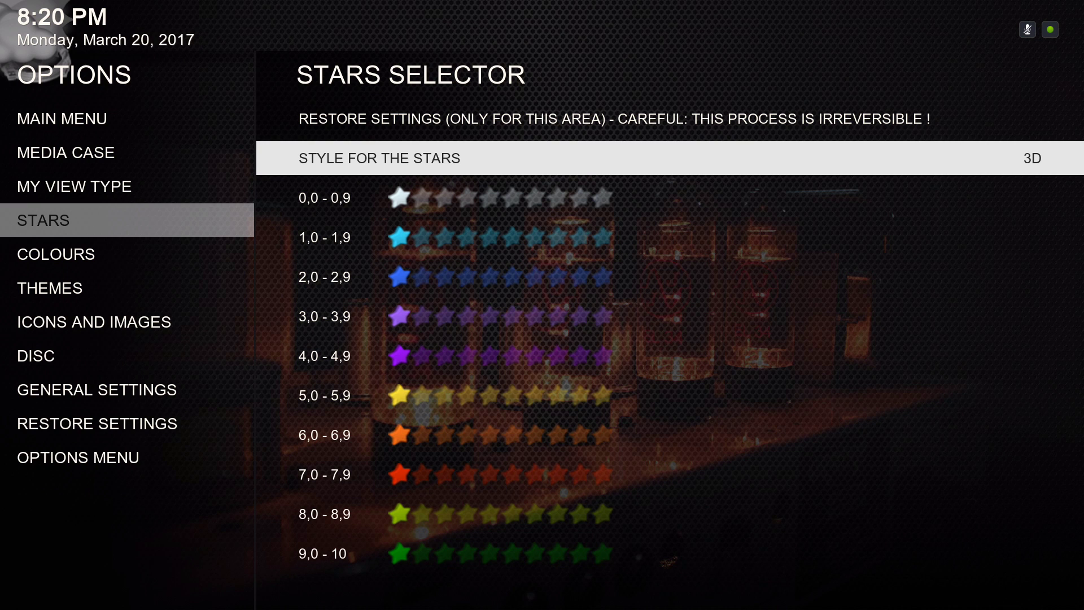
{"action": "key", "text": "Right"}
{"action": "key", "text": "Right"}
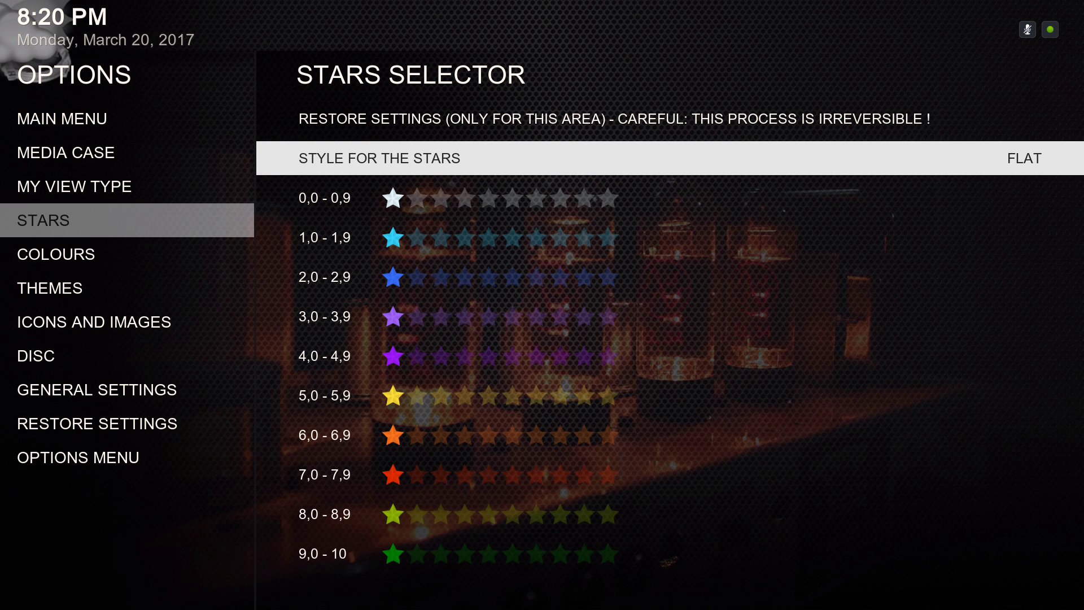
{"action": "key", "text": "Right"}
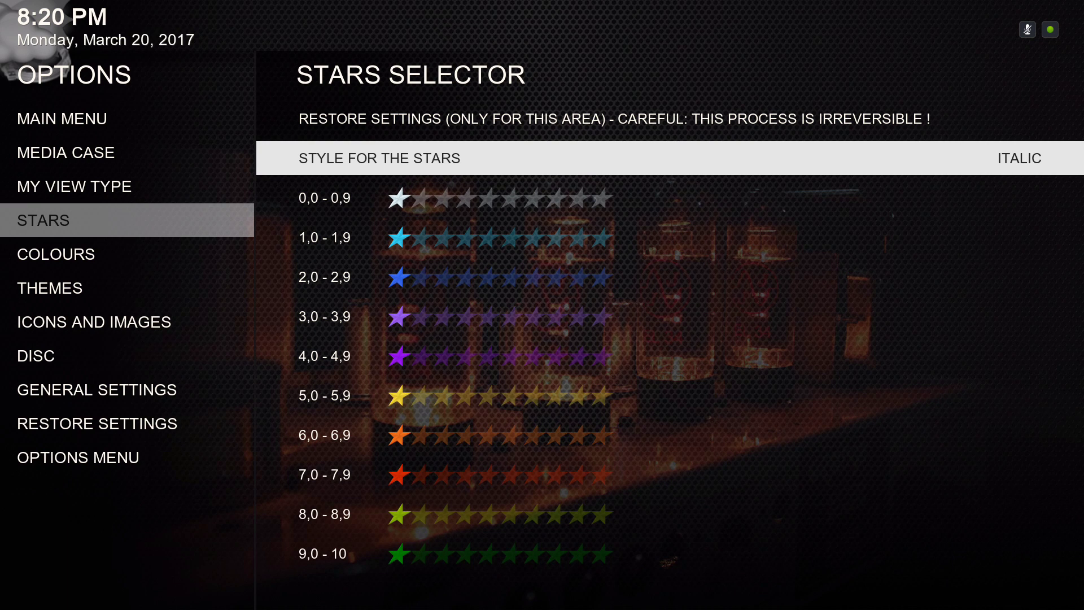
{"action": "key", "text": "Down"}
{"action": "key", "text": "Up"}
{"action": "key", "text": "Left"}
Pick the dark red FF5A1511 swatch at 100% opacity for the panel and save it
{"action": "key", "text": "Down"}
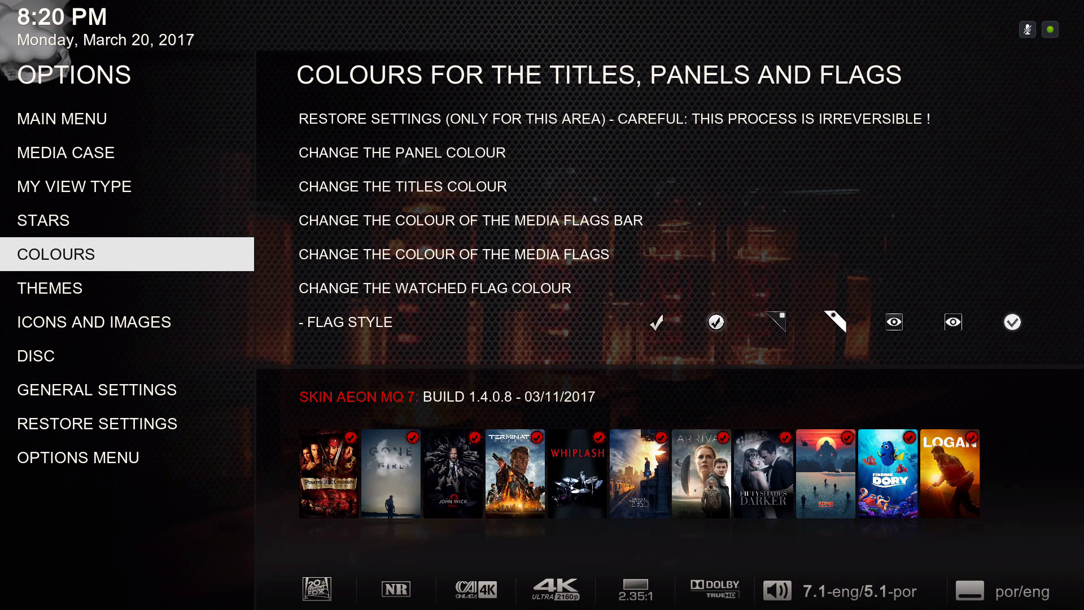
{"action": "key", "text": "Right"}
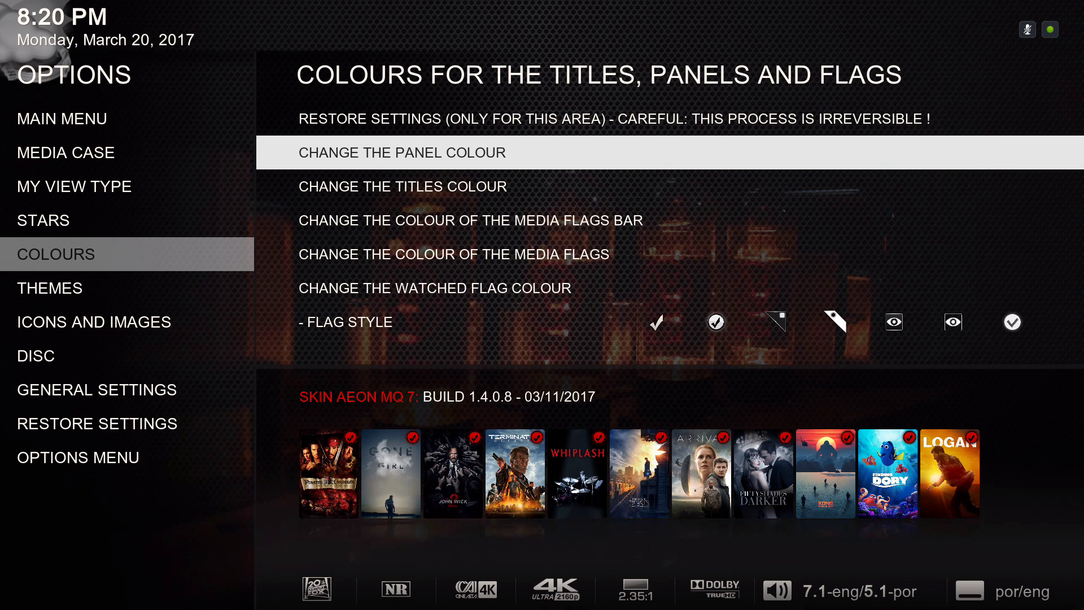
{"action": "key", "text": "Return"}
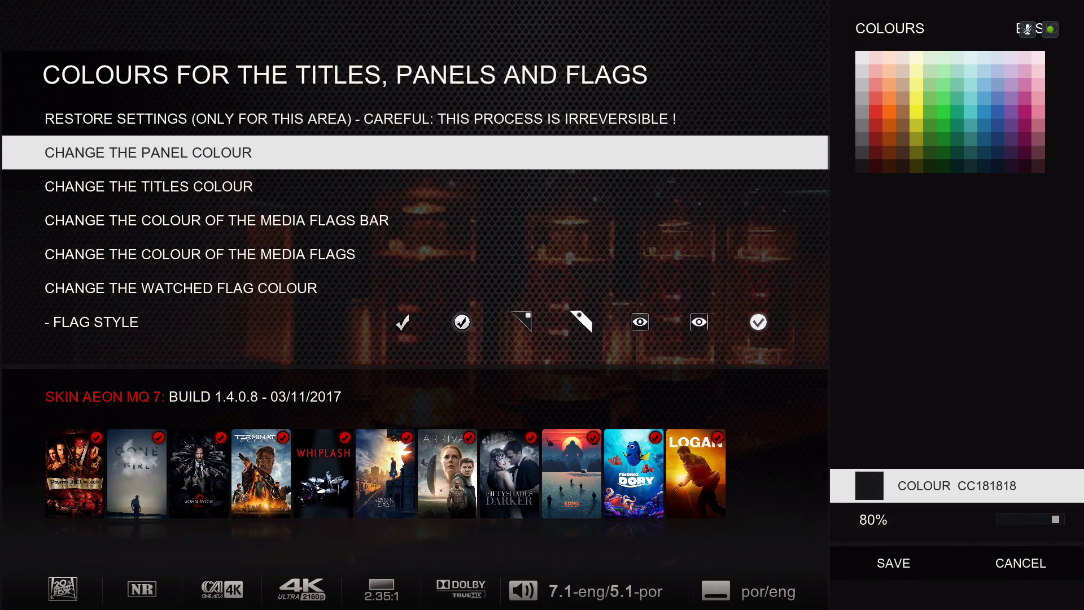
{"action": "key", "text": "Up"}
{"action": "key", "text": "Down"}
{"action": "key", "text": "Down"}
{"action": "key", "text": "Down"}
{"action": "key", "text": "Down"}
{"action": "key", "text": "Down"}
{"action": "key", "text": "Down"}
{"action": "key", "text": "Down"}
{"action": "key", "text": "Down"}
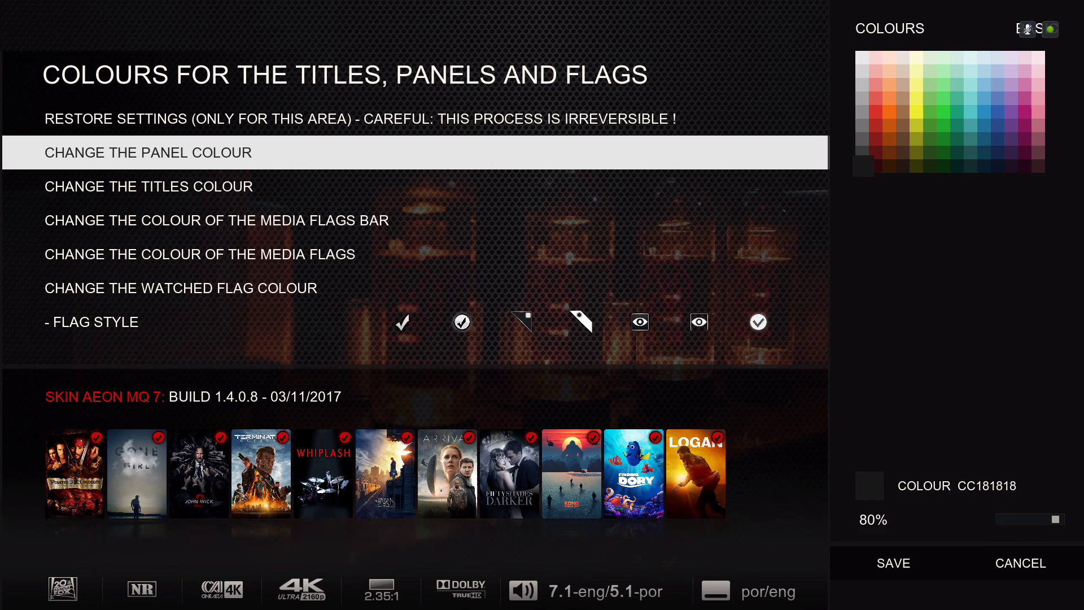
{"action": "key", "text": "Up"}
{"action": "key", "text": "Right"}
{"action": "key", "text": "Return"}
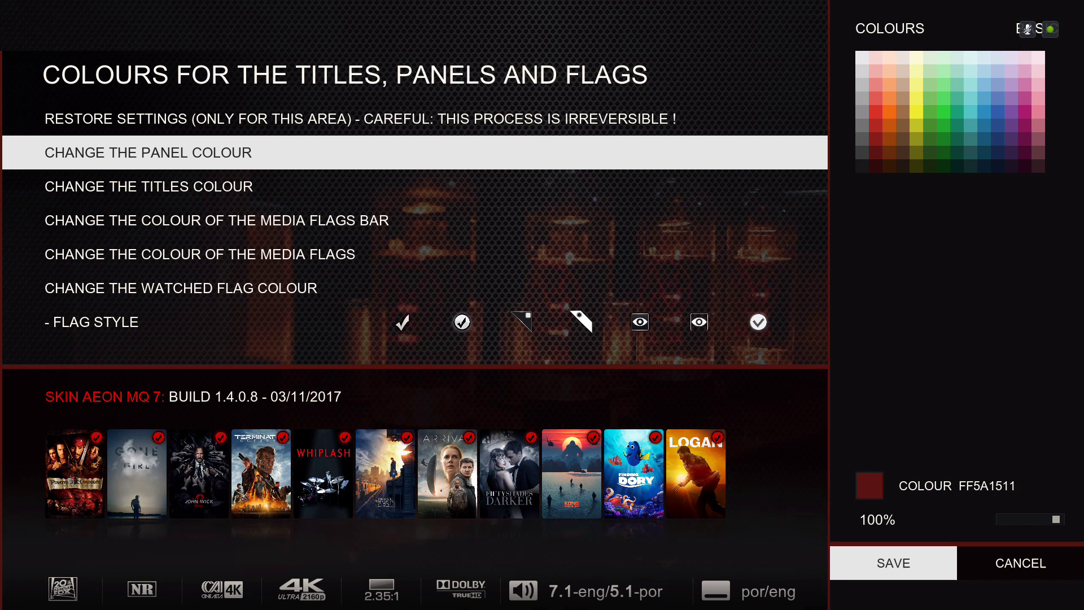
{"action": "key", "text": "Up"}
{"action": "key", "text": "Down"}
{"action": "key", "text": "Return"}
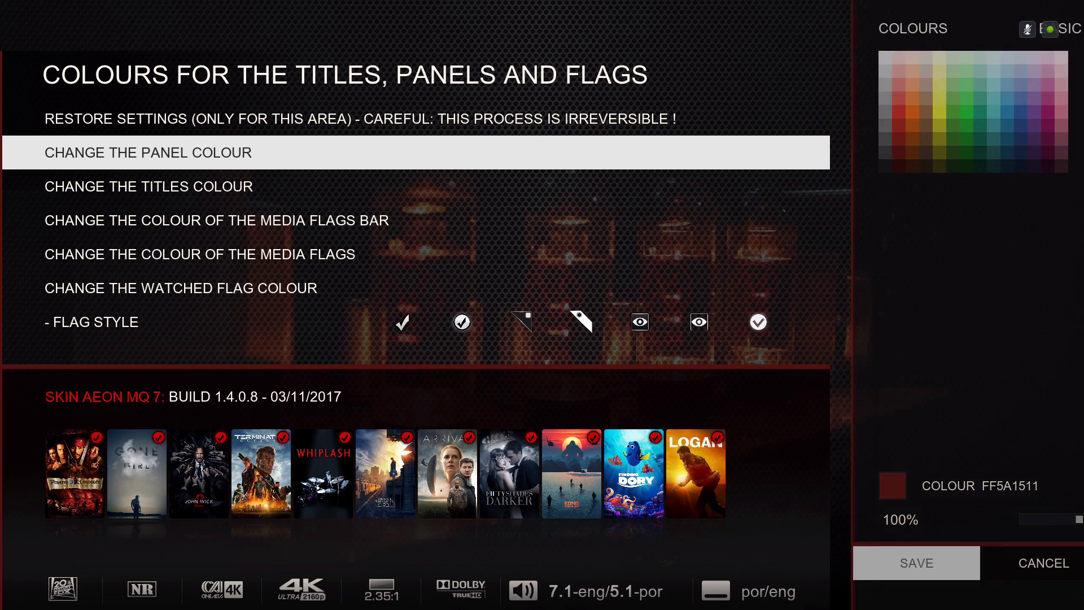
{"action": "key", "text": "Down"}
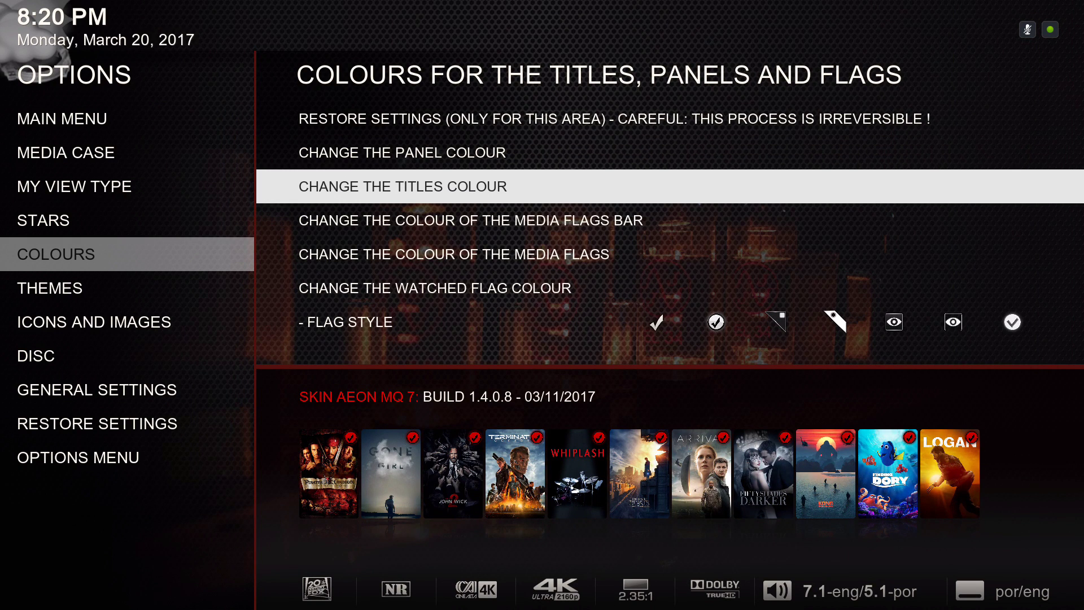
Try grey FFD1D1D1 and dark red, then save brighter red FF851E19 as the titles colour
{"action": "key", "text": "Return"}
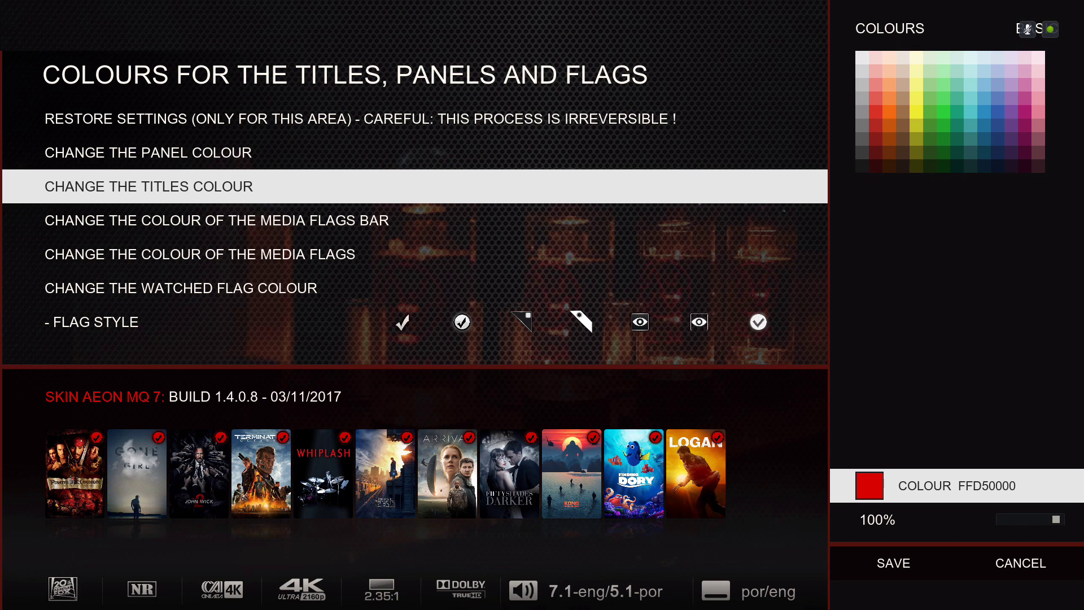
{"action": "key", "text": "Up"}
{"action": "key", "text": "Return"}
{"action": "key", "text": "Down"}
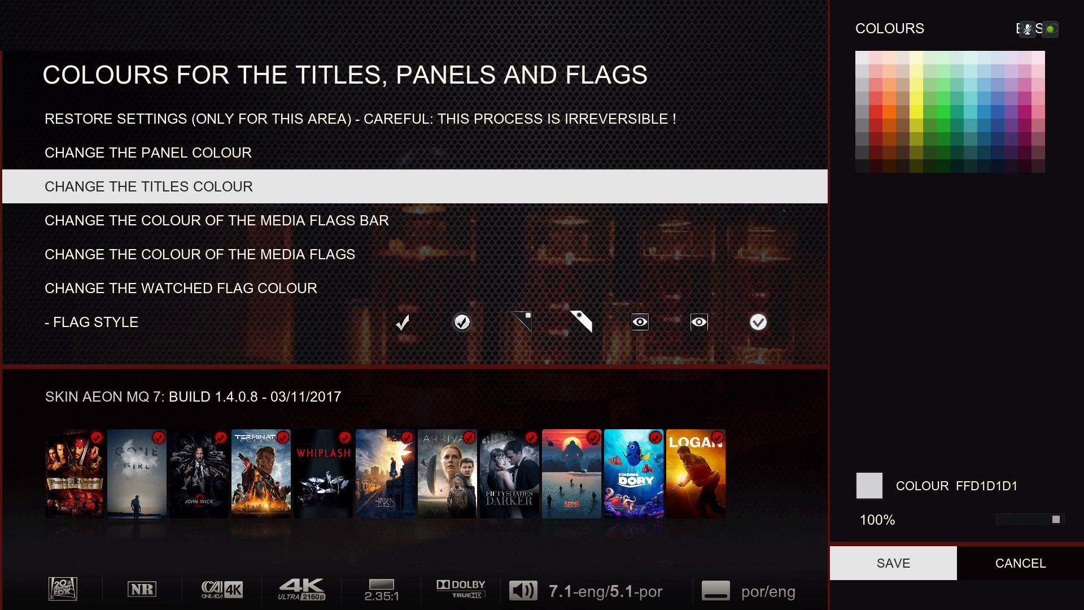
{"action": "key", "text": "Up"}
{"action": "key", "text": "Down"}
{"action": "key", "text": "Down"}
{"action": "key", "text": "Down"}
{"action": "key", "text": "Down"}
{"action": "key", "text": "Down"}
{"action": "key", "text": "Down"}
{"action": "key", "text": "Down"}
{"action": "key", "text": "Down"}
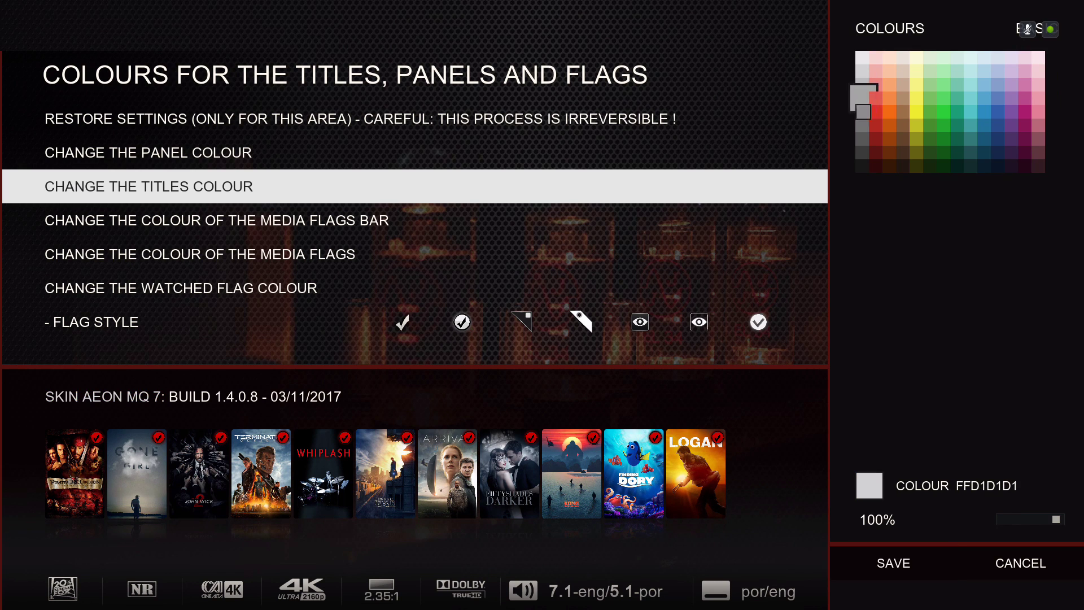
{"action": "key", "text": "Right"}
{"action": "key", "text": "Return"}
{"action": "key", "text": "Down"}
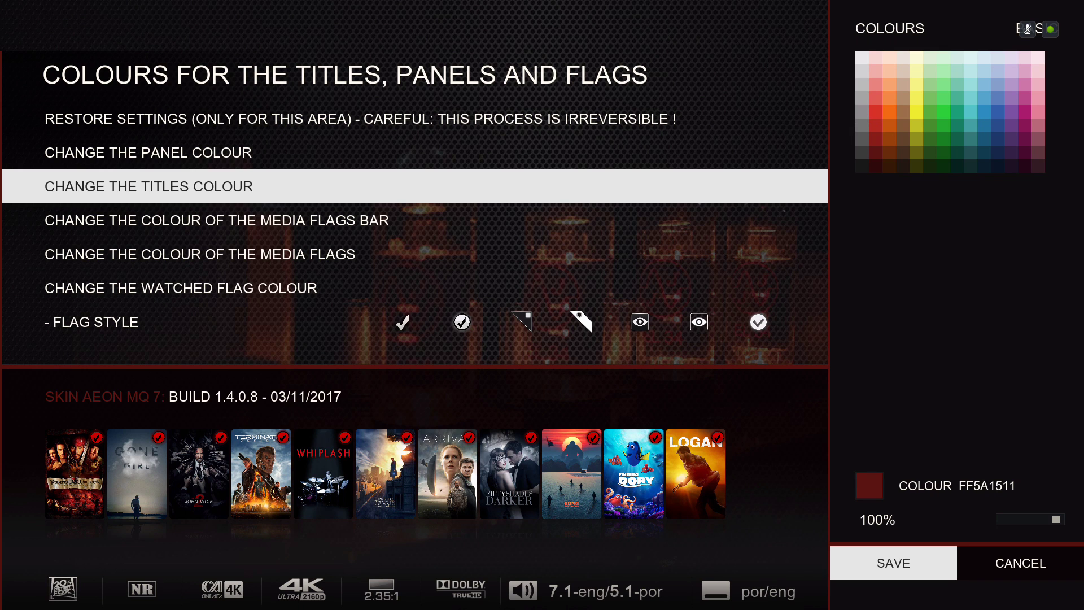
{"action": "key", "text": "Up"}
{"action": "key", "text": "Up"}
{"action": "key", "text": "Up"}
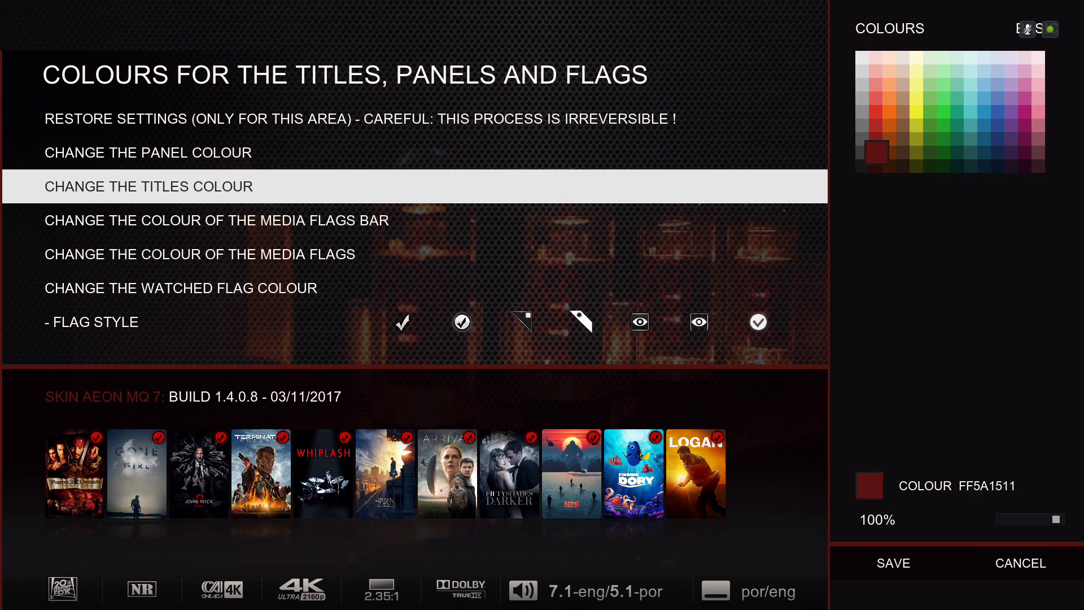
{"action": "key", "text": "Up"}
{"action": "key", "text": "Return"}
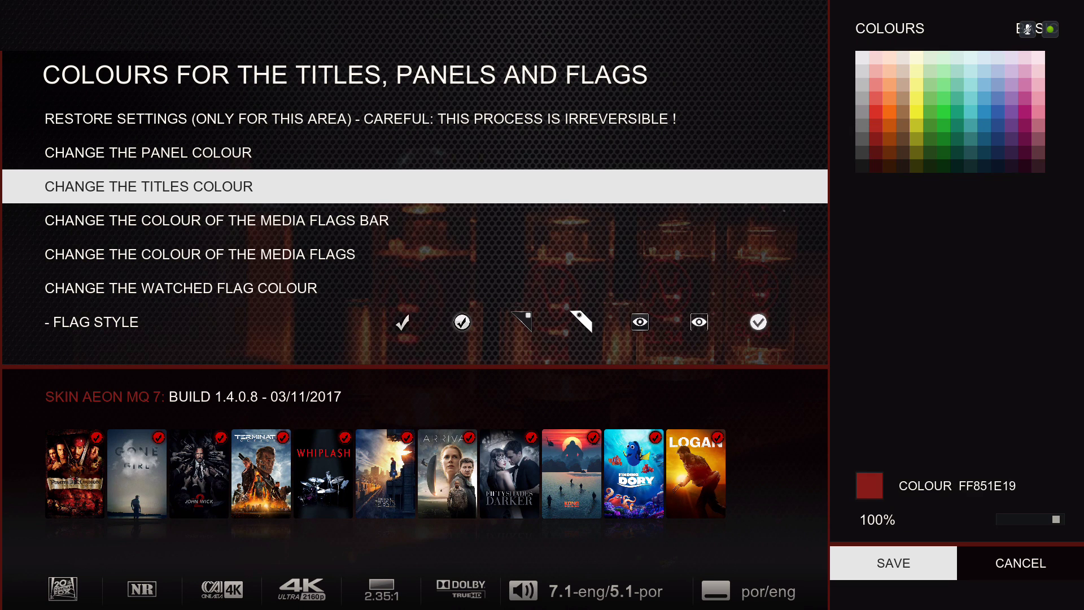
{"action": "key", "text": "Return"}
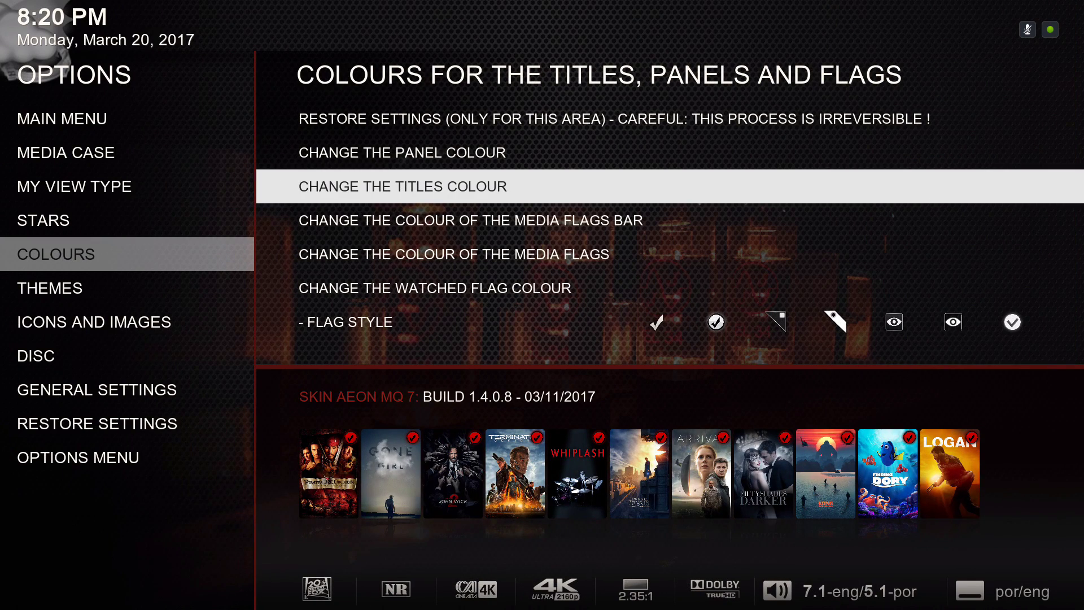
{"action": "key", "text": "Down"}
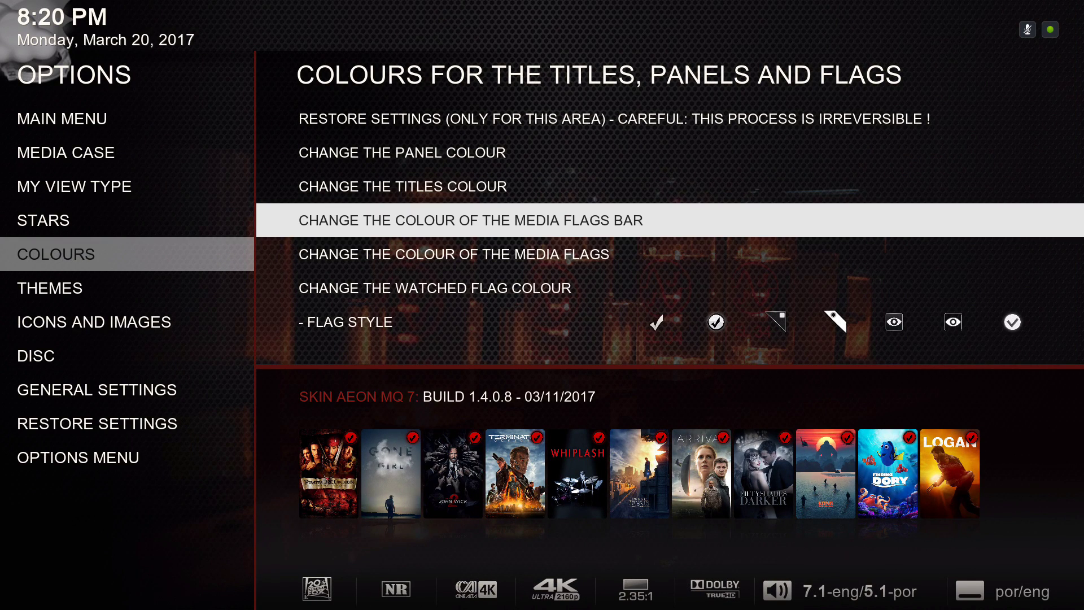
Try dark red FF5A1511, then save brighter red FF851E19 for the media flags bar
{"action": "key", "text": "Return"}
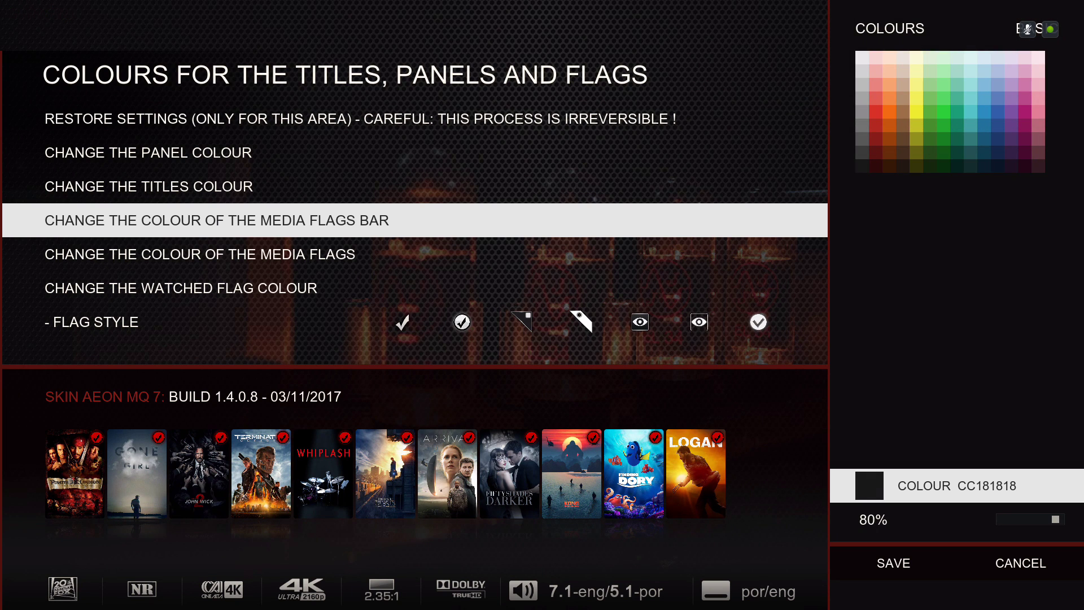
{"action": "key", "text": "Up"}
{"action": "key", "text": "Down"}
{"action": "key", "text": "Down"}
{"action": "key", "text": "Down"}
{"action": "key", "text": "Down"}
{"action": "key", "text": "Down"}
{"action": "key", "text": "Down"}
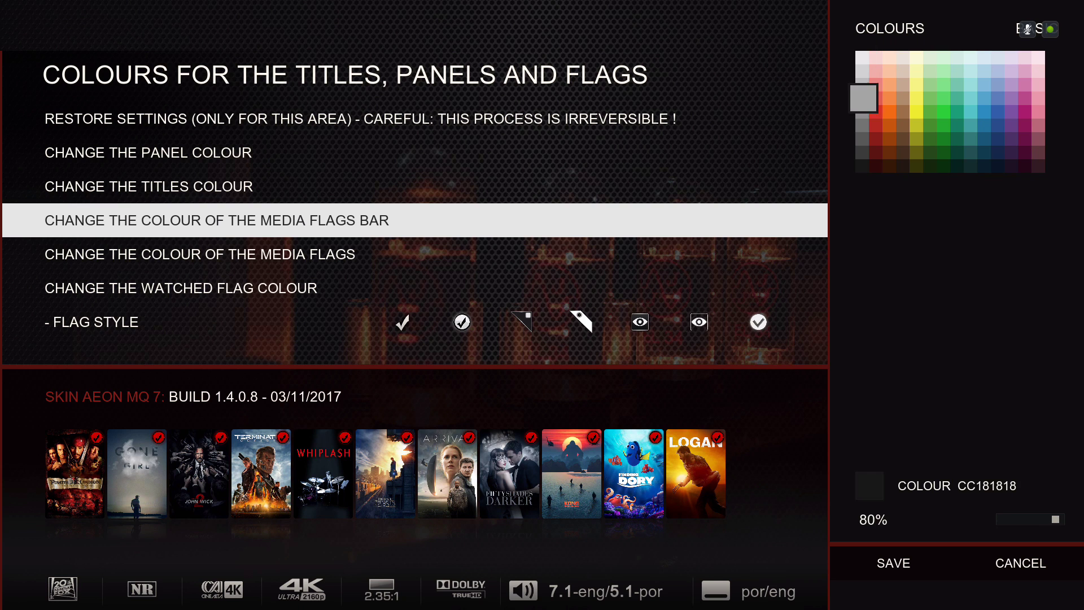
{"action": "key", "text": "Down"}
{"action": "key", "text": "Right"}
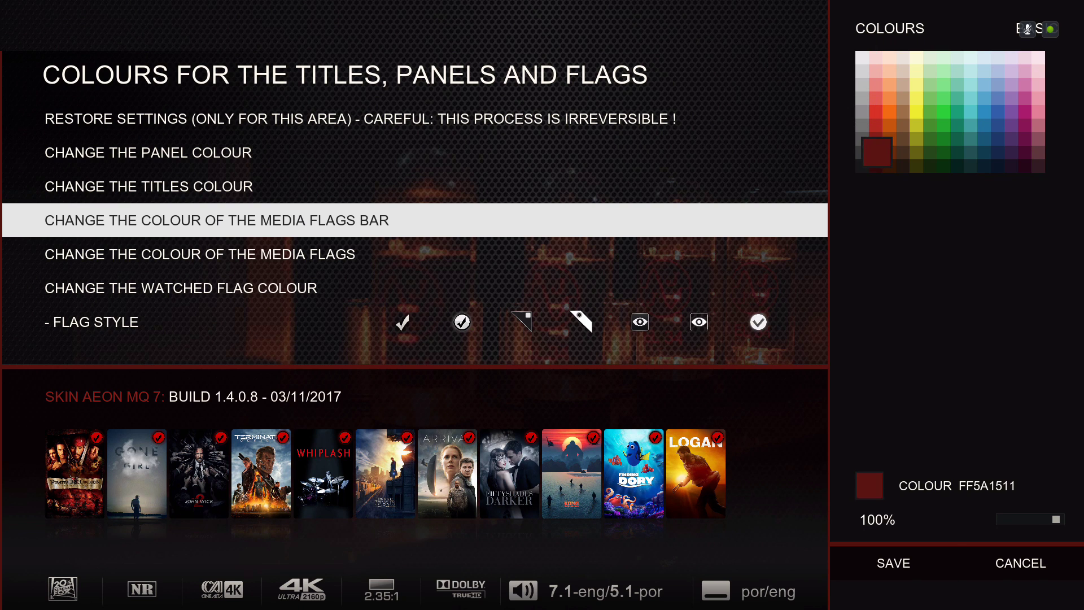
{"action": "key", "text": "Return"}
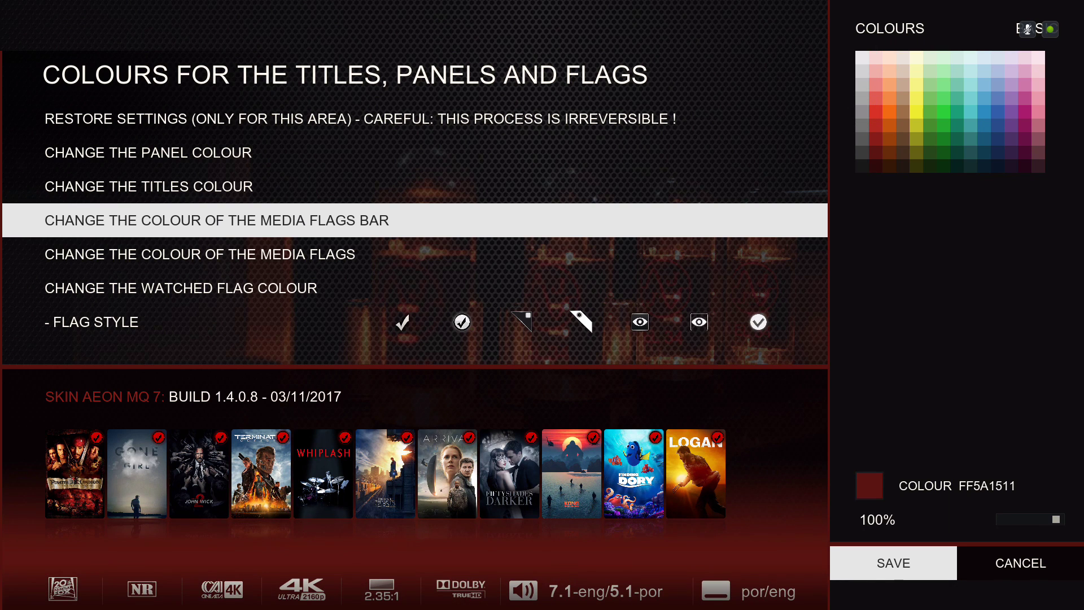
{"action": "key", "text": "Up"}
{"action": "key", "text": "Up"}
{"action": "key", "text": "Up"}
{"action": "key", "text": "Up"}
{"action": "key", "text": "Return"}
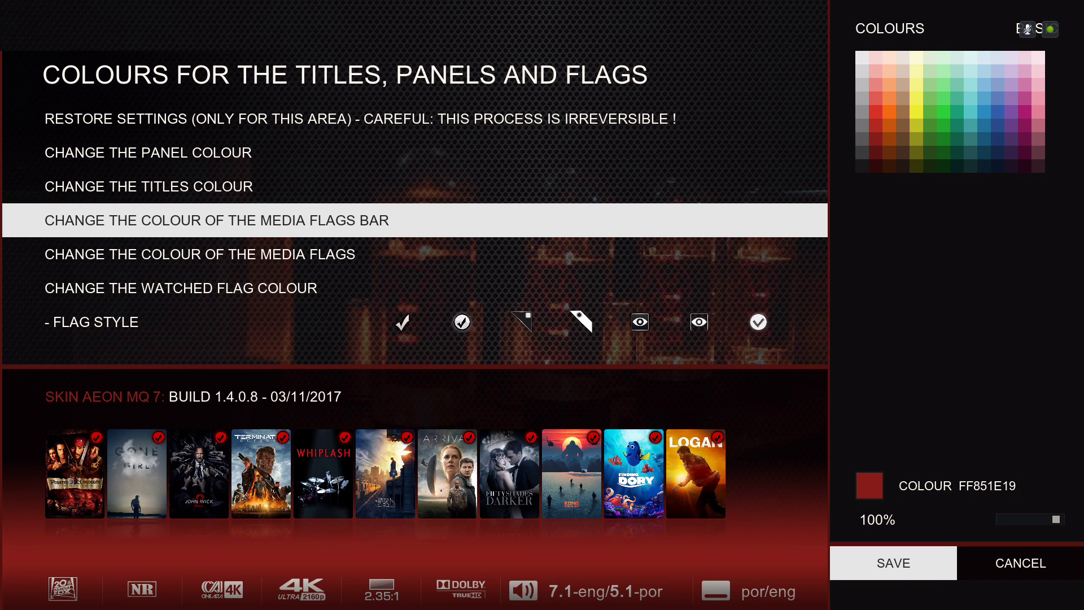
{"action": "key", "text": "Return"}
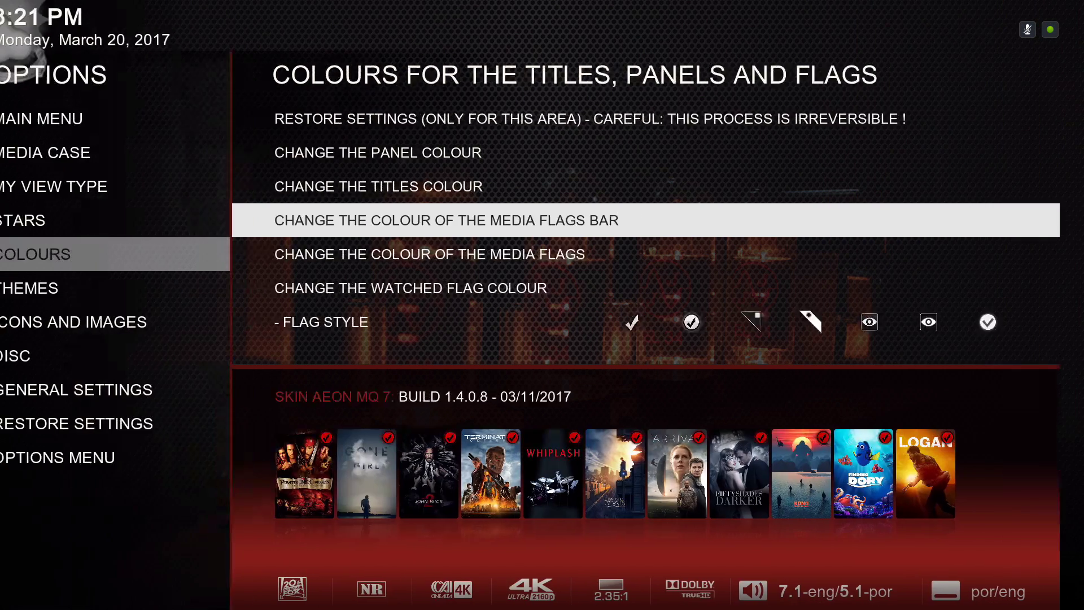
{"action": "key", "text": "Down"}
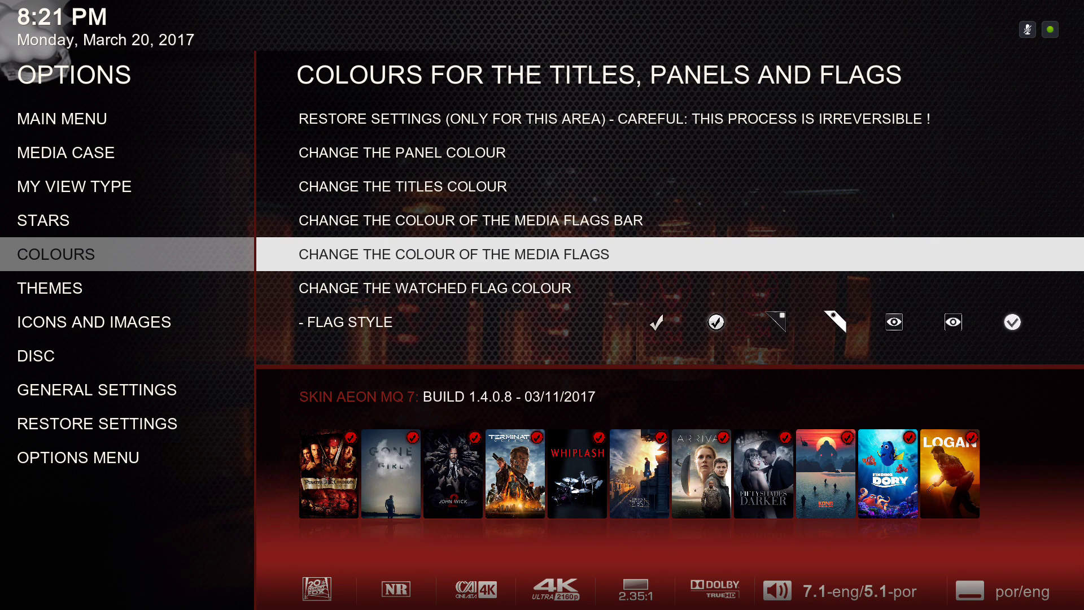
Try red FFD73229, then save the top-left light grey FFE8E8E8 as the media flags colour
{"action": "key", "text": "Return"}
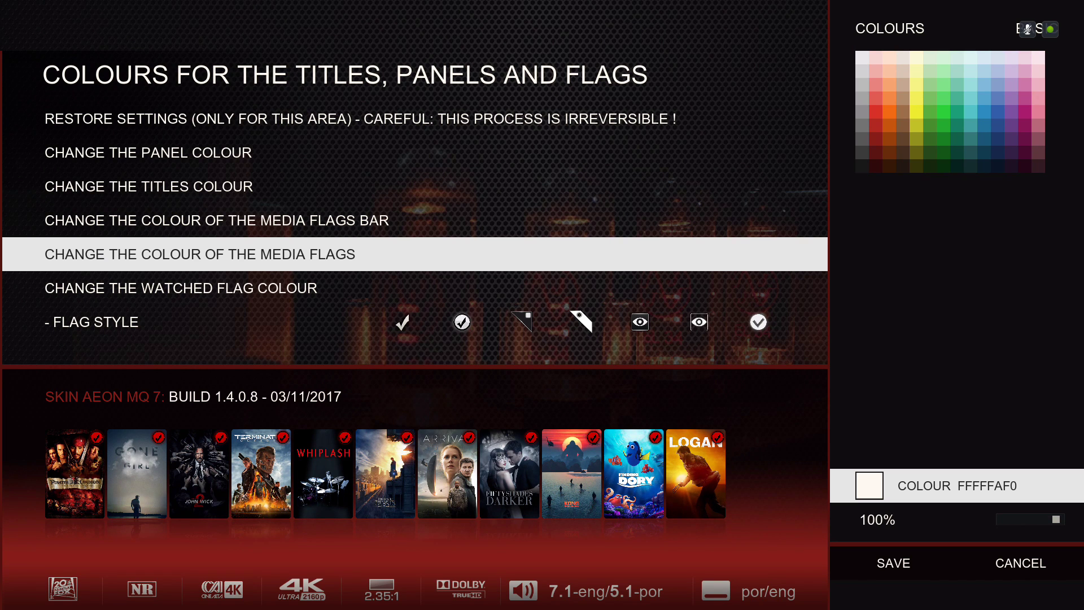
{"action": "key", "text": "Up"}
{"action": "key", "text": "Down"}
{"action": "key", "text": "Down"}
{"action": "key", "text": "Down"}
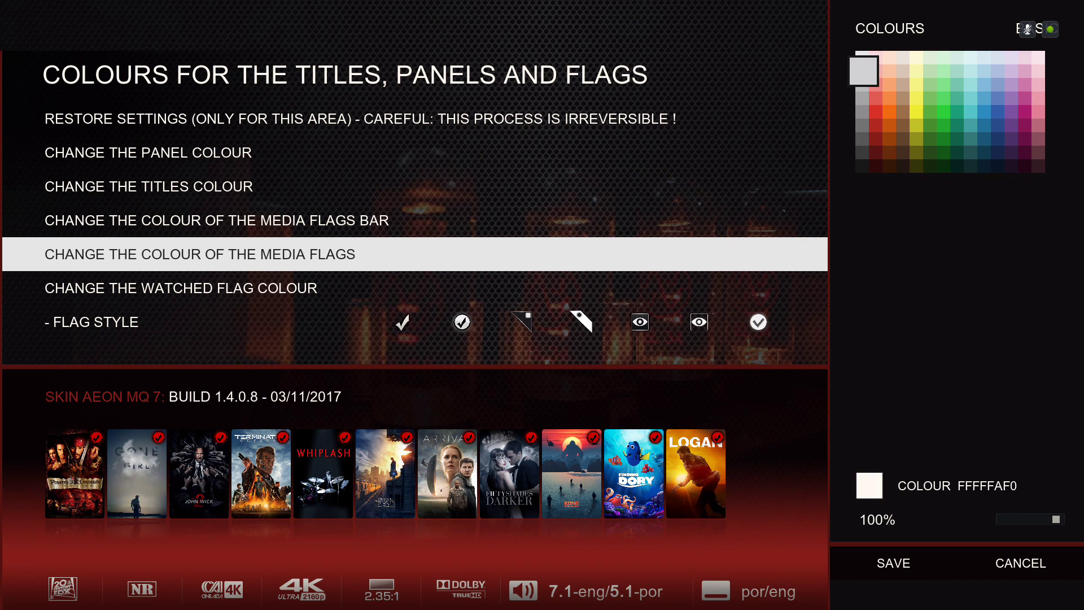
{"action": "key", "text": "Right"}
{"action": "key", "text": "Return"}
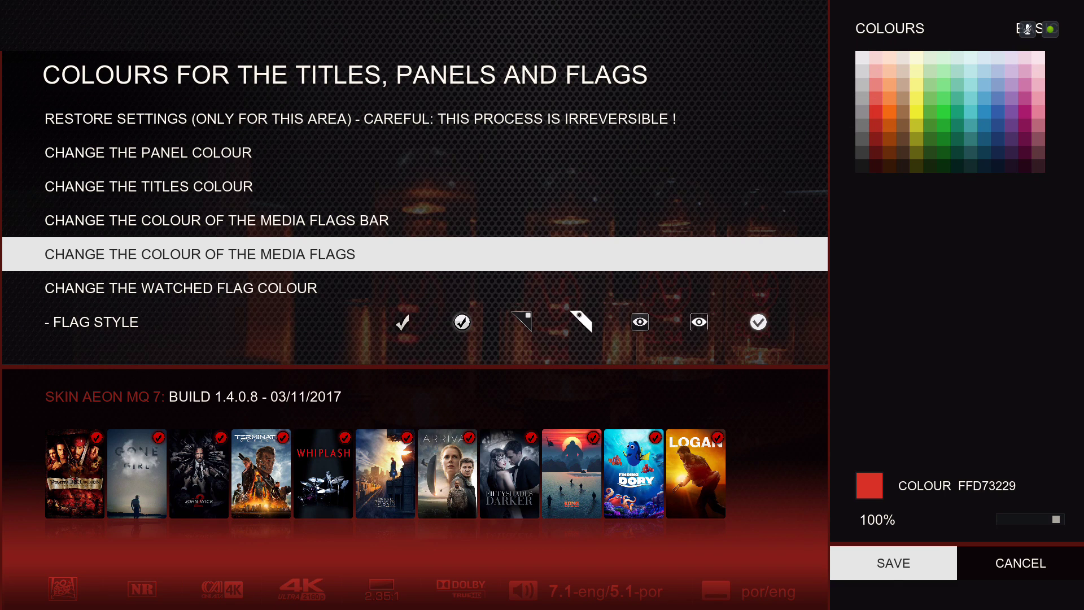
{"action": "key", "text": "Right"}
{"action": "key", "text": "Up"}
{"action": "key", "text": "Up"}
{"action": "key", "text": "Up"}
{"action": "key", "text": "Up"}
{"action": "key", "text": "Up"}
{"action": "key", "text": "Up"}
{"action": "key", "text": "Left"}
{"action": "key", "text": "Up"}
{"action": "key", "text": "Return"}
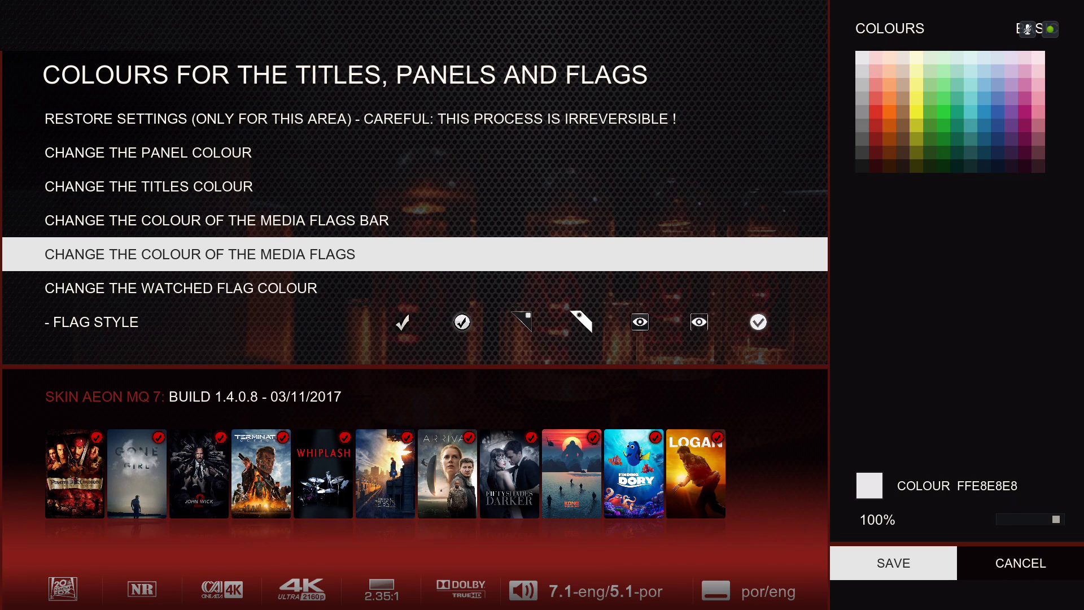
{"action": "key", "text": "Return"}
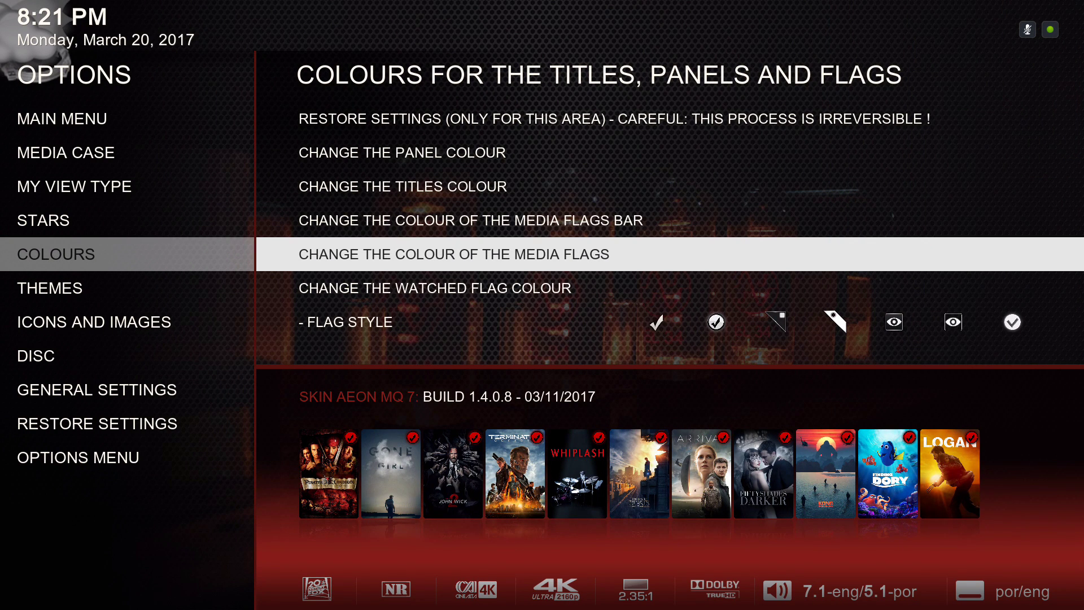
{"action": "key", "text": "Up"}
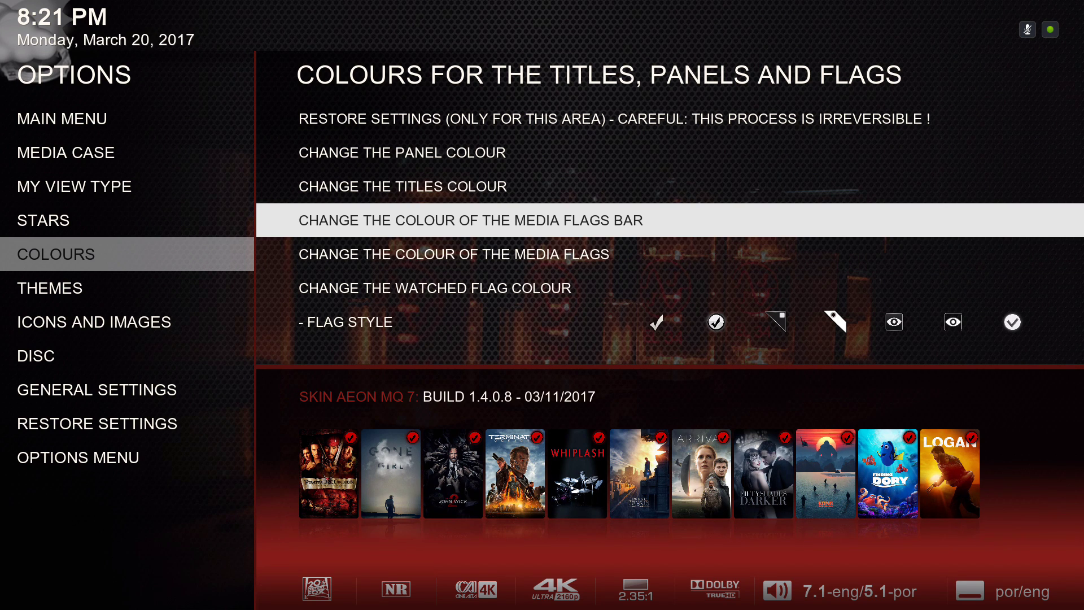
{"action": "key", "text": "Down"}
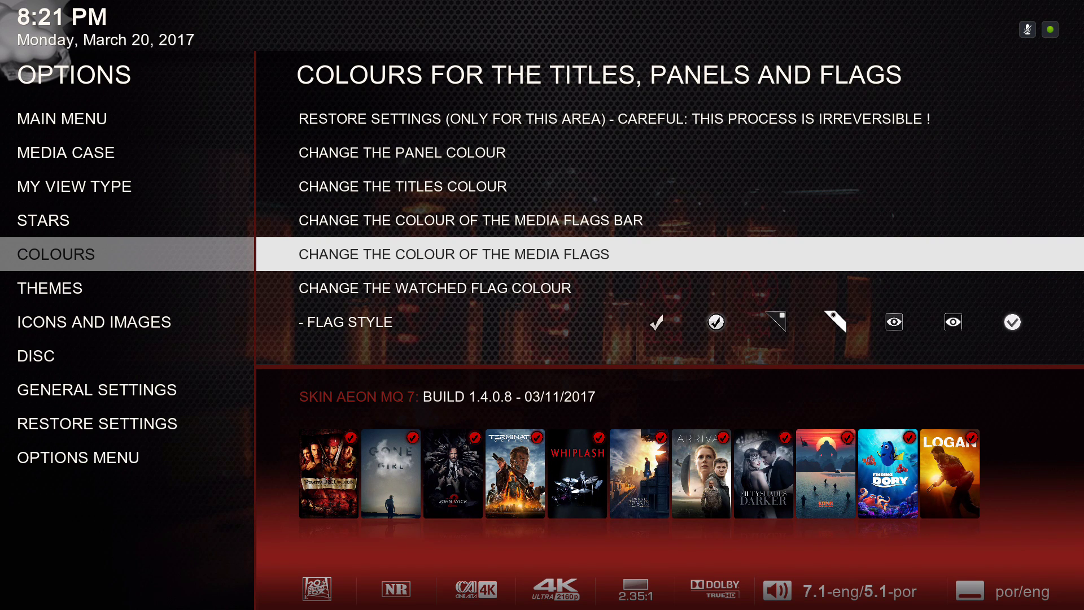
{"action": "key", "text": "Down"}
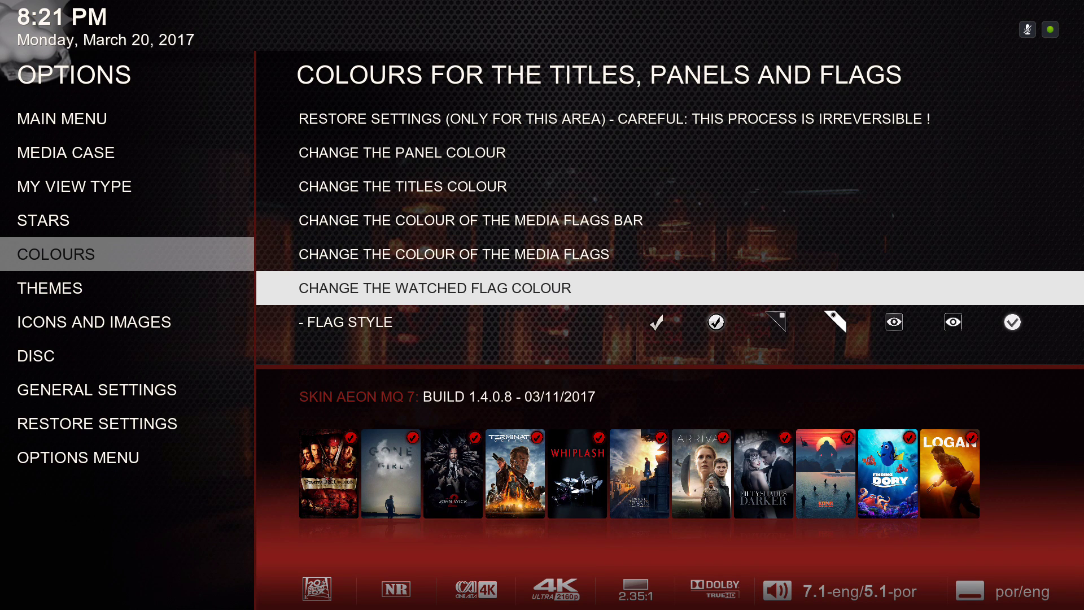
{"action": "key", "text": "Return"}
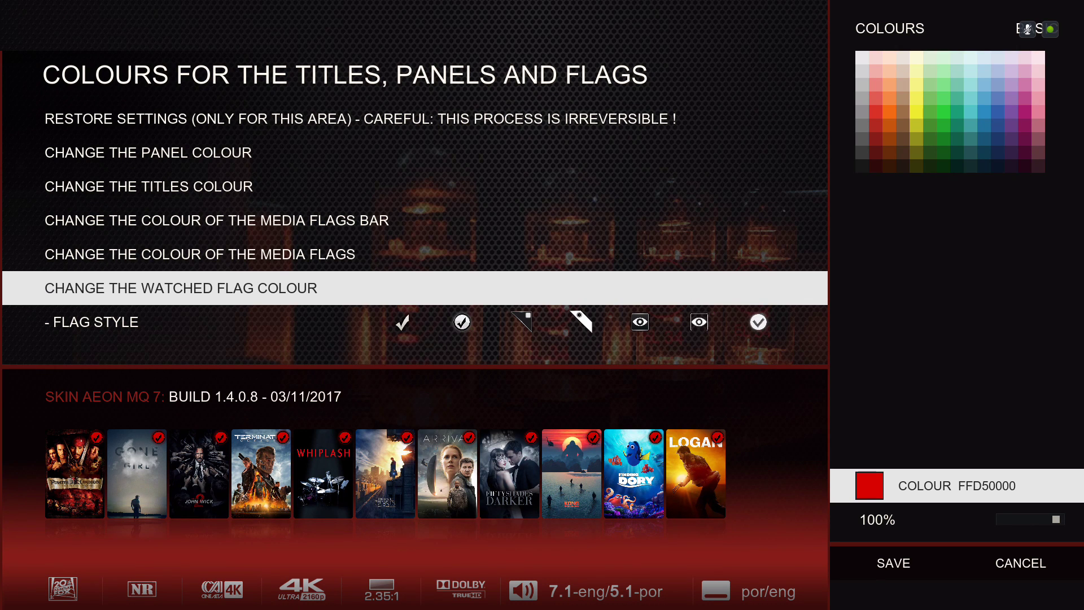
{"action": "key", "text": "Up"}
{"action": "key", "text": "Return"}
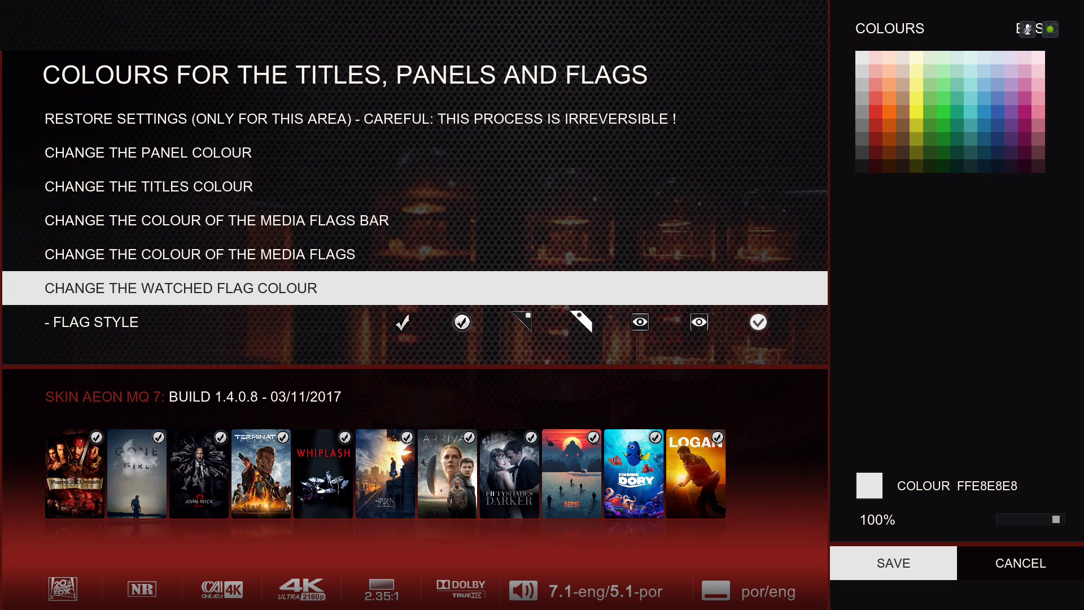
{"action": "key", "text": "Up"}
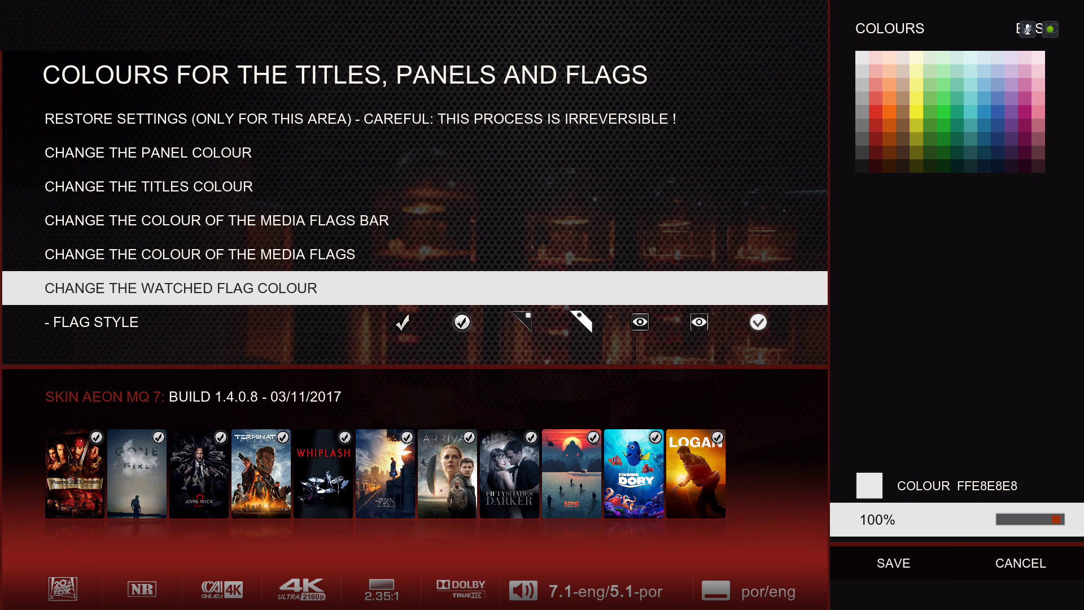
{"action": "key", "text": "Up"}
{"action": "key", "text": "Up"}
{"action": "key", "text": "Down"}
{"action": "key", "text": "Down"}
{"action": "key", "text": "Down"}
{"action": "key", "text": "Down"}
{"action": "key", "text": "Up"}
{"action": "key", "text": "Up"}
{"action": "key", "text": "Up"}
{"action": "key", "text": "Up"}
{"action": "key", "text": "Up"}
{"action": "key", "text": "Return"}
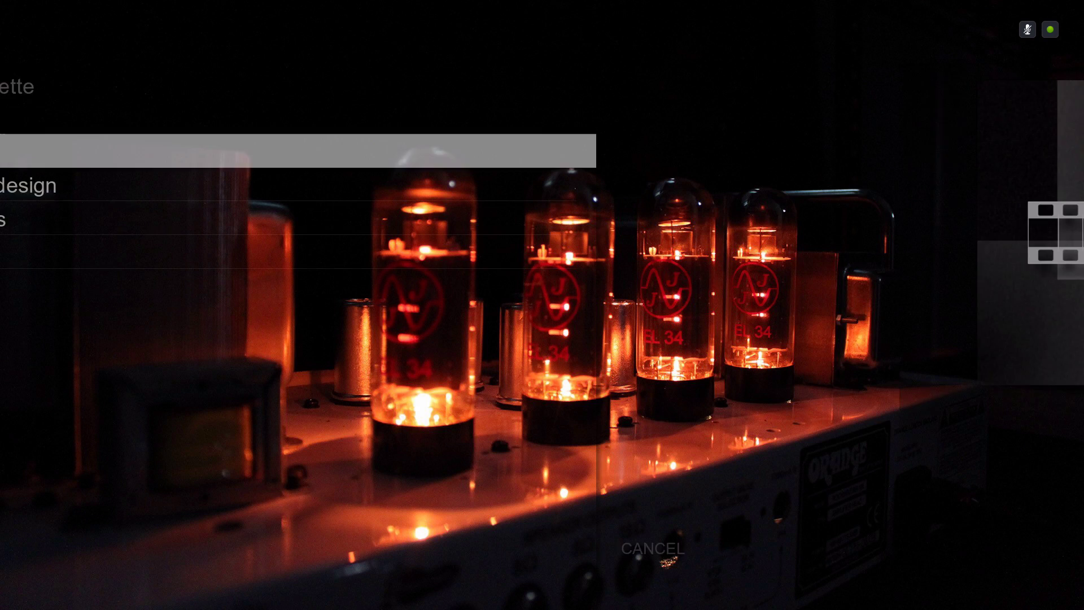
{"action": "key", "text": "Down"}
{"action": "key", "text": "Return"}
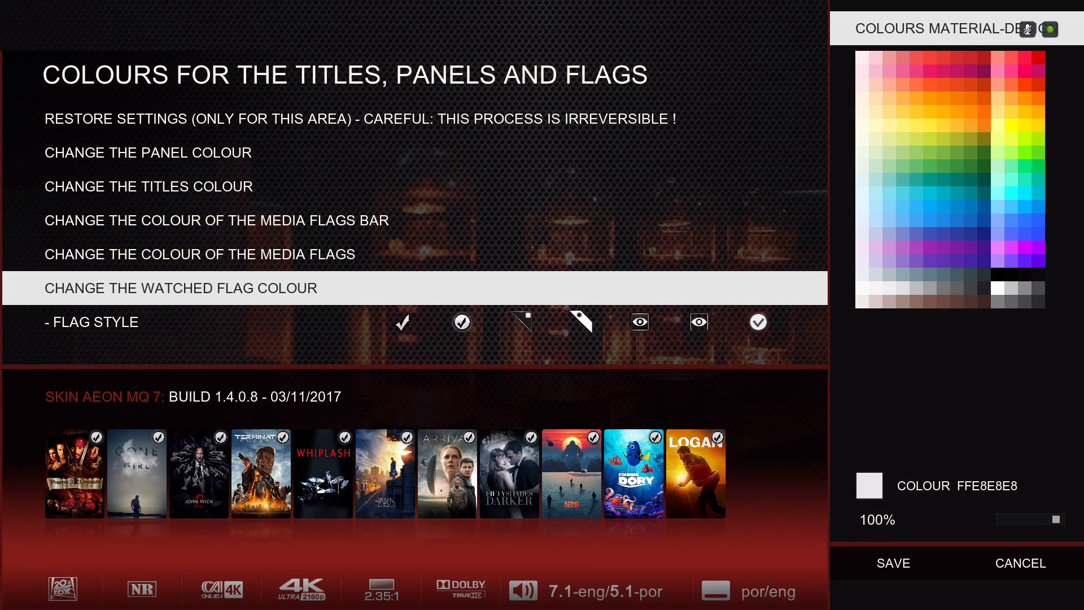
{"action": "key", "text": "Down"}
{"action": "key", "text": "Left"}
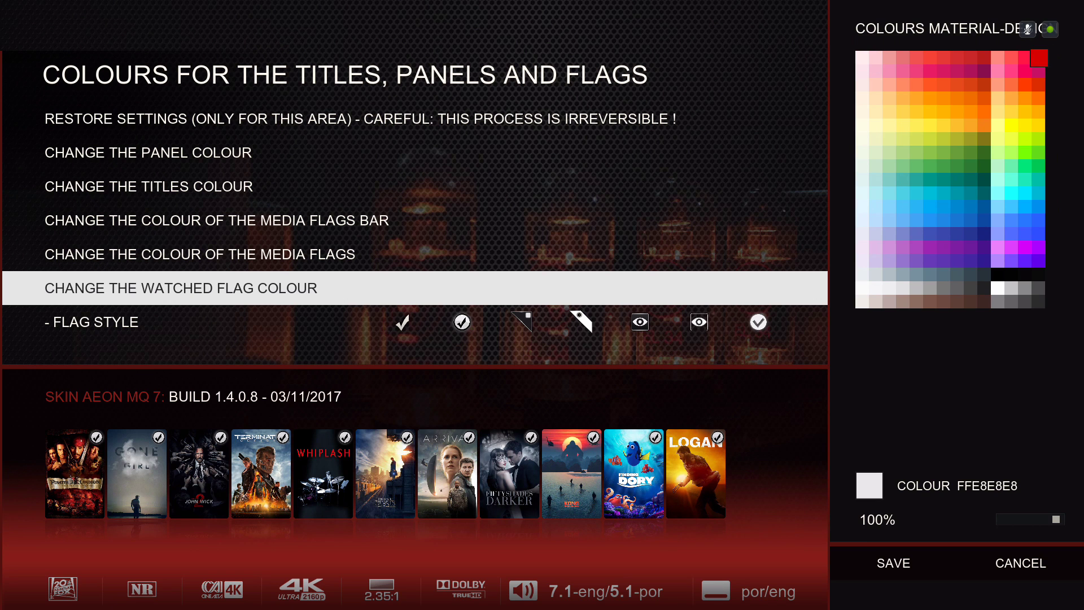
{"action": "key", "text": "Return"}
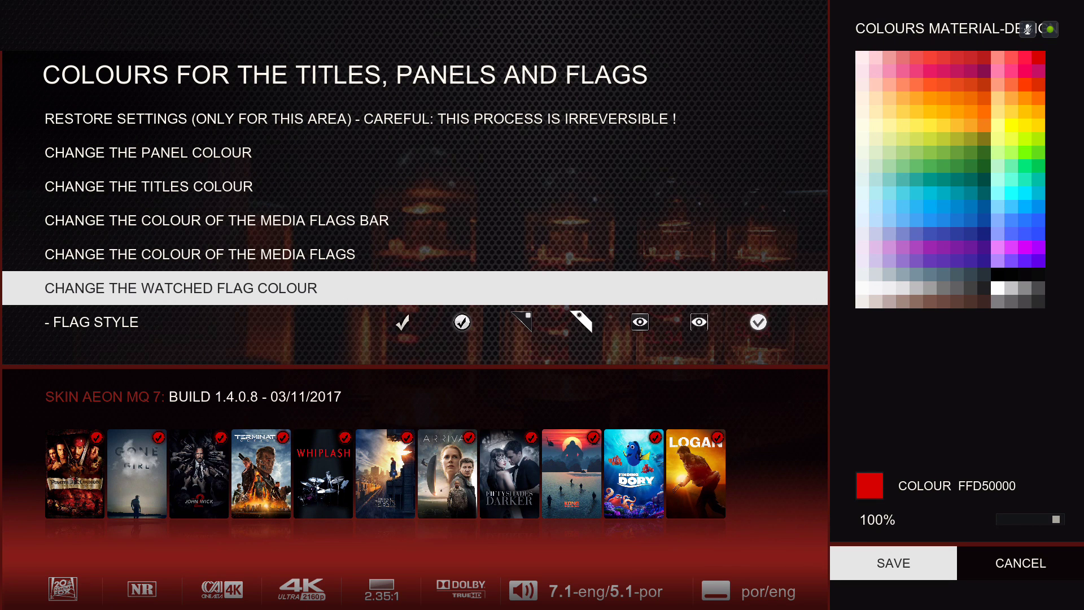
{"action": "key", "text": "Return"}
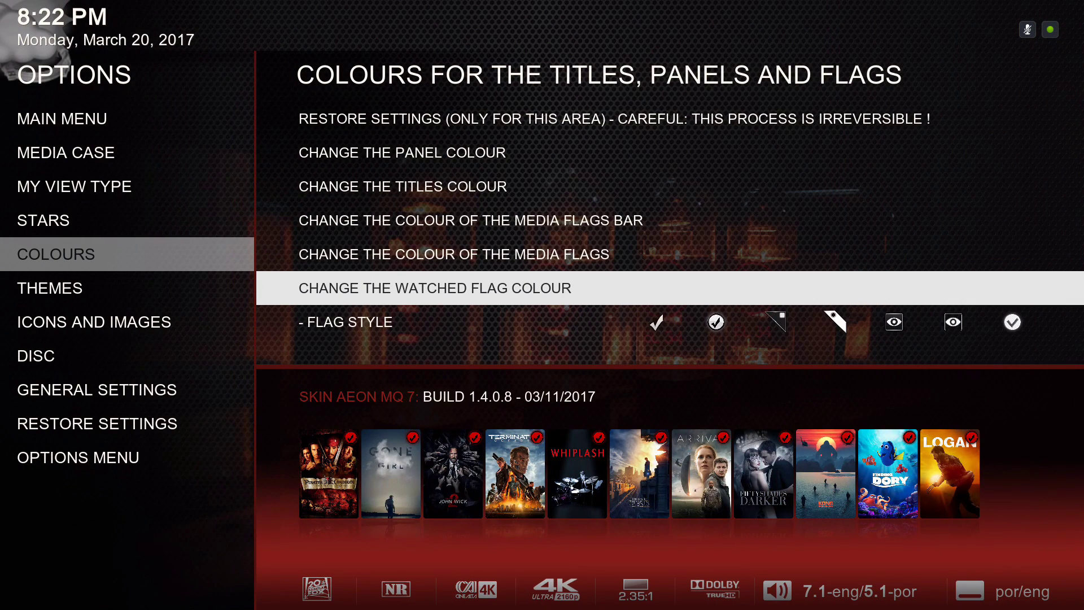
Cycle through the watched flag styles, including the red eye, and choose the circled red tick
{"action": "key", "text": "Down"}
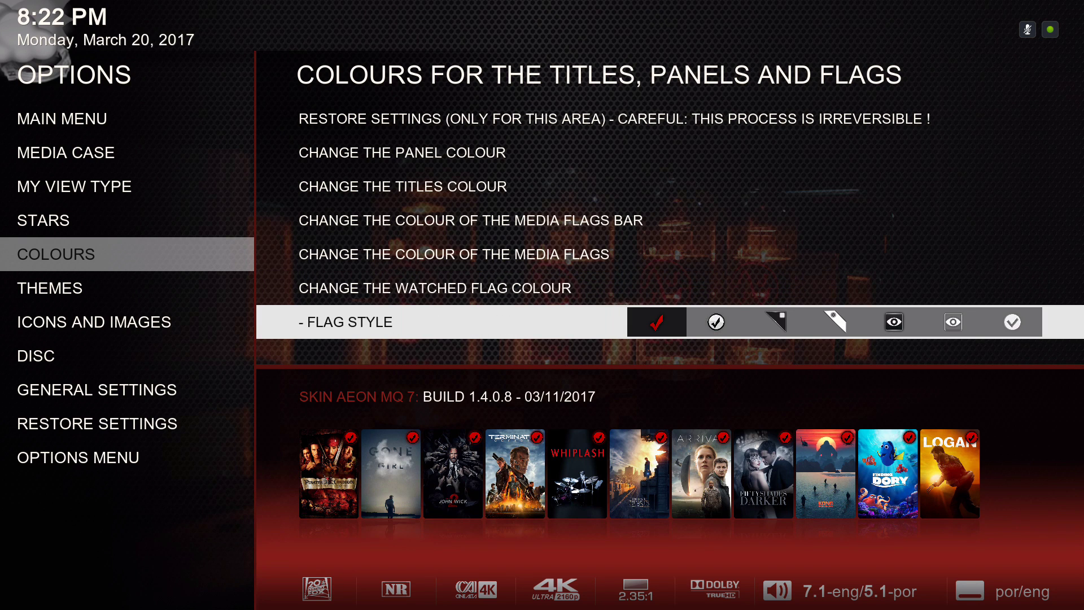
{"action": "key", "text": "Right"}
{"action": "key", "text": "Right"}
{"action": "key", "text": "Left"}
{"action": "key", "text": "Left"}
{"action": "key", "text": "Left"}
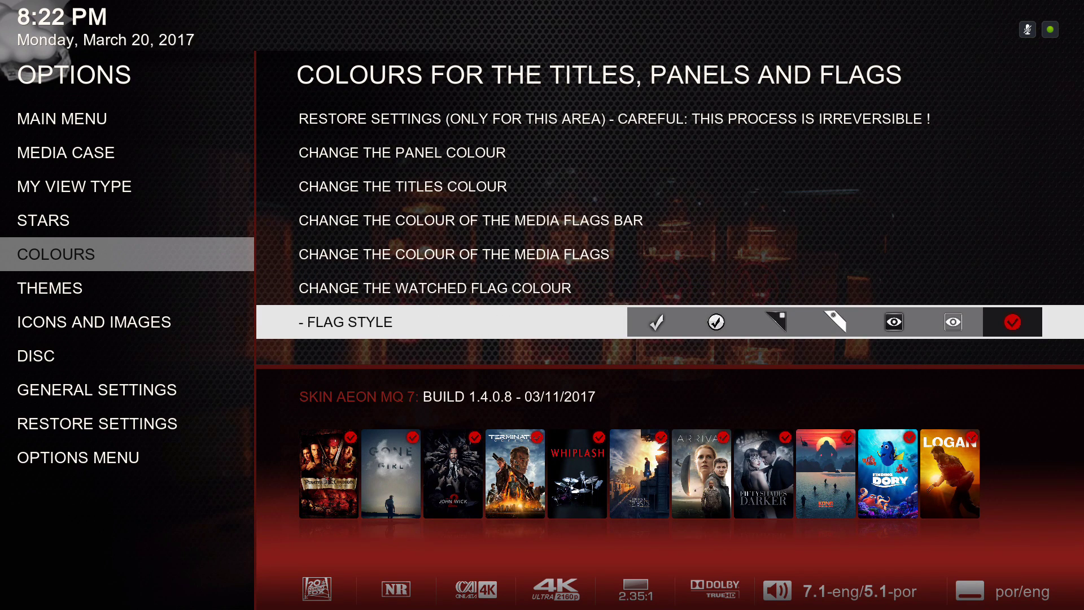
{"action": "key", "text": "Left"}
{"action": "key", "text": "Left"}
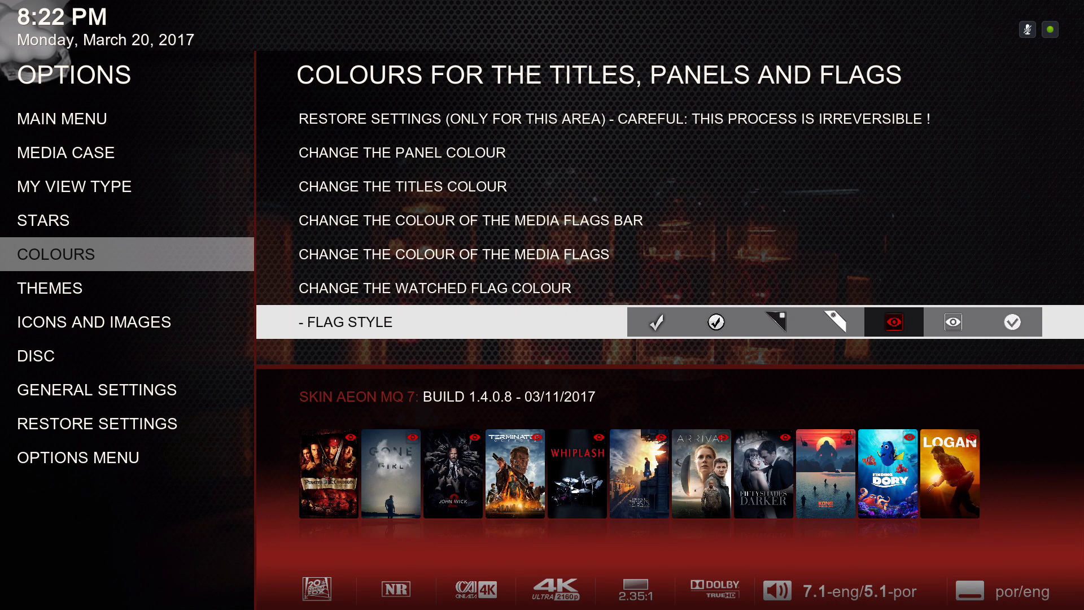
{"action": "key", "text": "Right"}
{"action": "key", "text": "Left"}
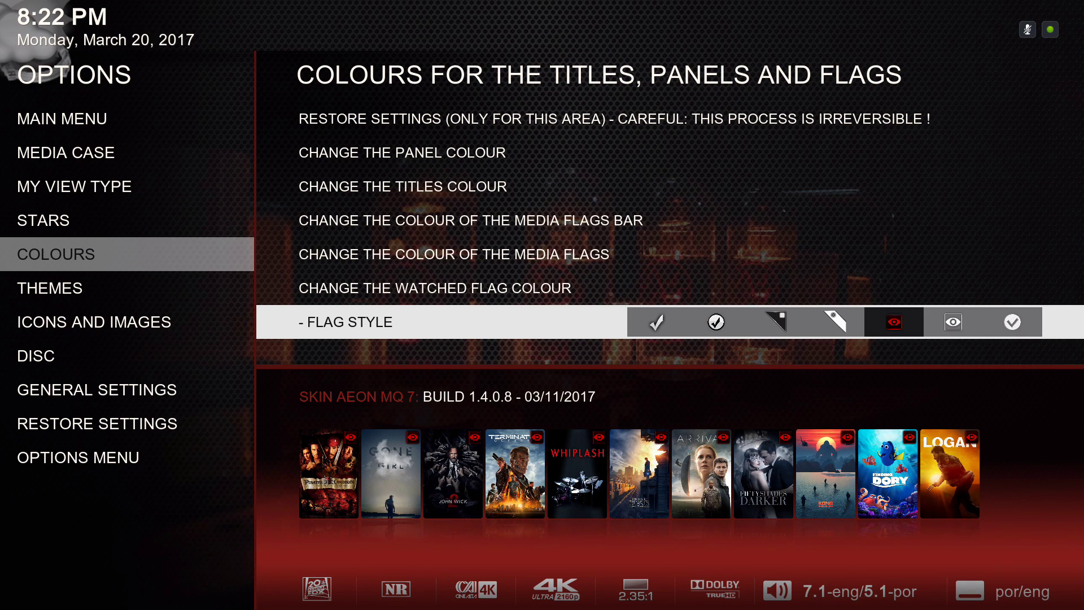
{"action": "key", "text": "Left"}
{"action": "key", "text": "Left"}
{"action": "key", "text": "Left"}
{"action": "key", "text": "Left"}
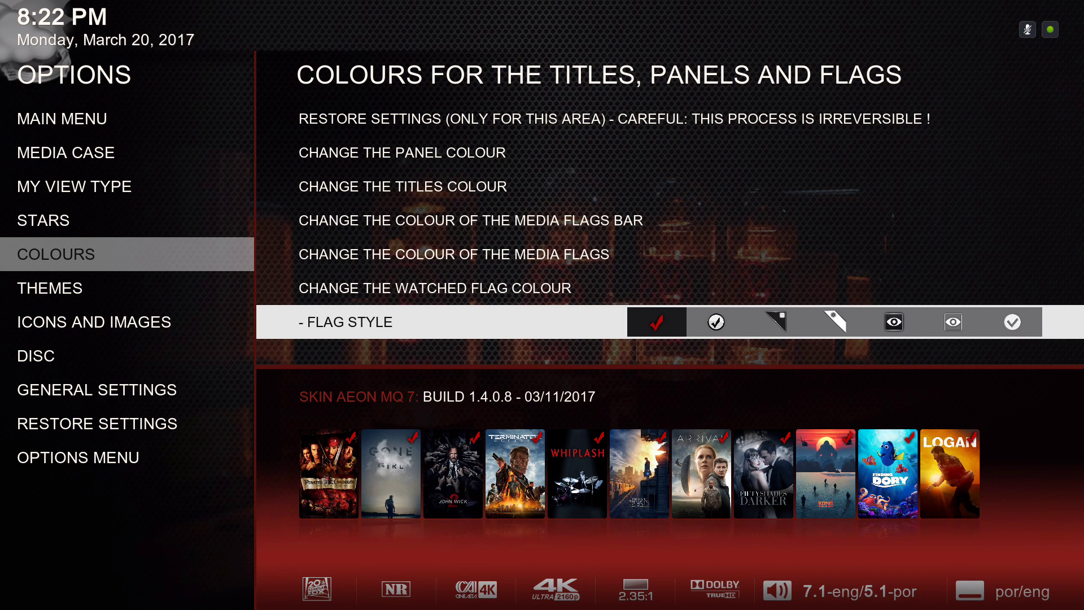
{"action": "key", "text": "Right"}
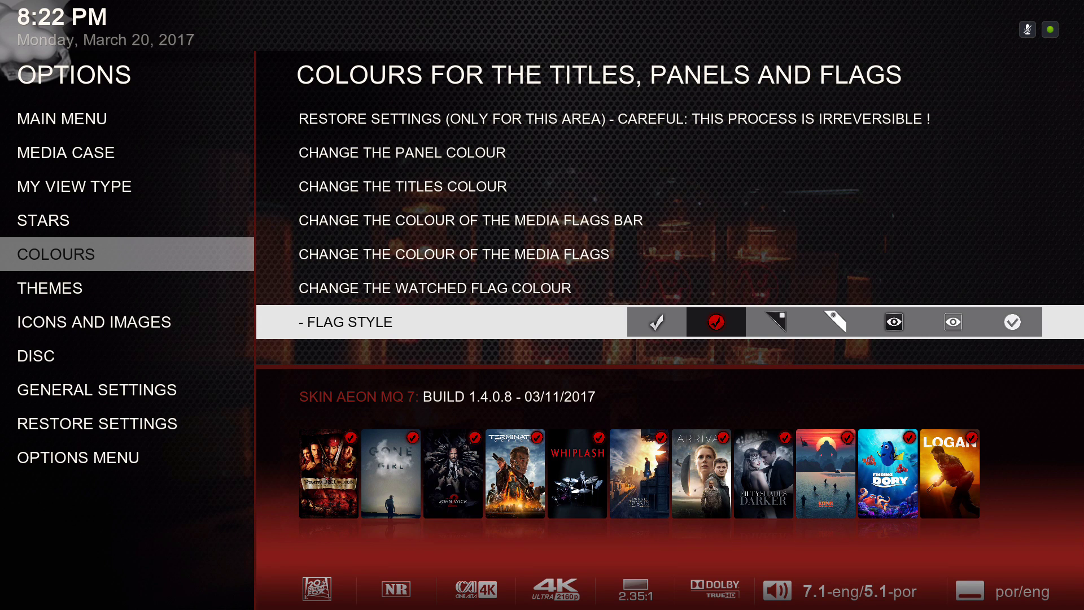
{"action": "key", "text": "Down"}
{"action": "key", "text": "Down"}
{"action": "key", "text": "Down"}
{"action": "key", "text": "Down"}
Go to the Icons and Images section's default disc customisation page
{"action": "key", "text": "Down"}
{"action": "key", "text": "Down"}
{"action": "key", "text": "Down"}
{"action": "key", "text": "Down"}
{"action": "key", "text": "Left"}
{"action": "key", "text": "Down"}
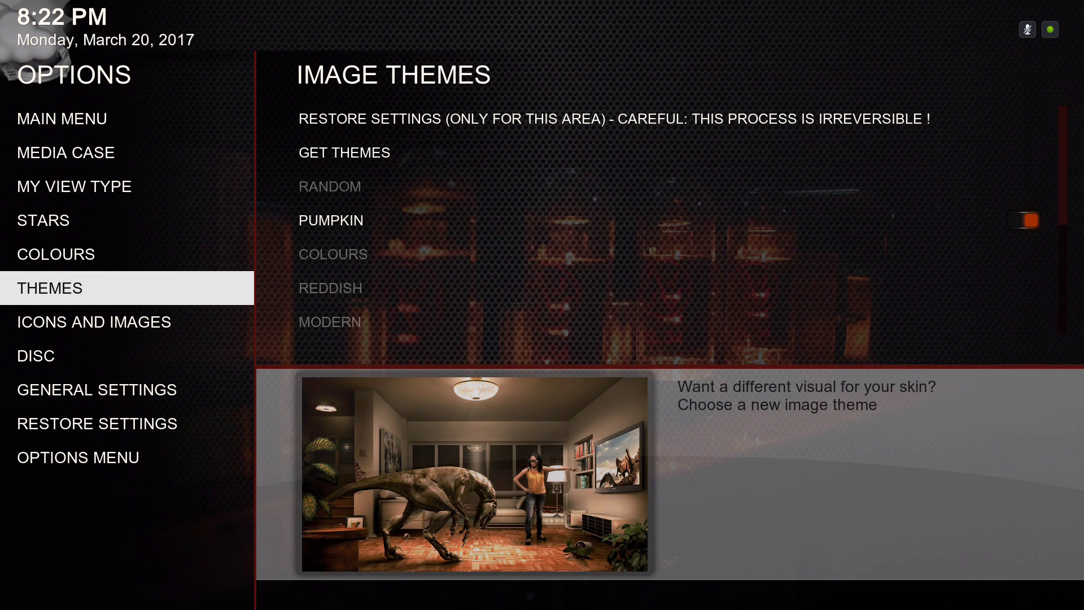
{"action": "key", "text": "Down"}
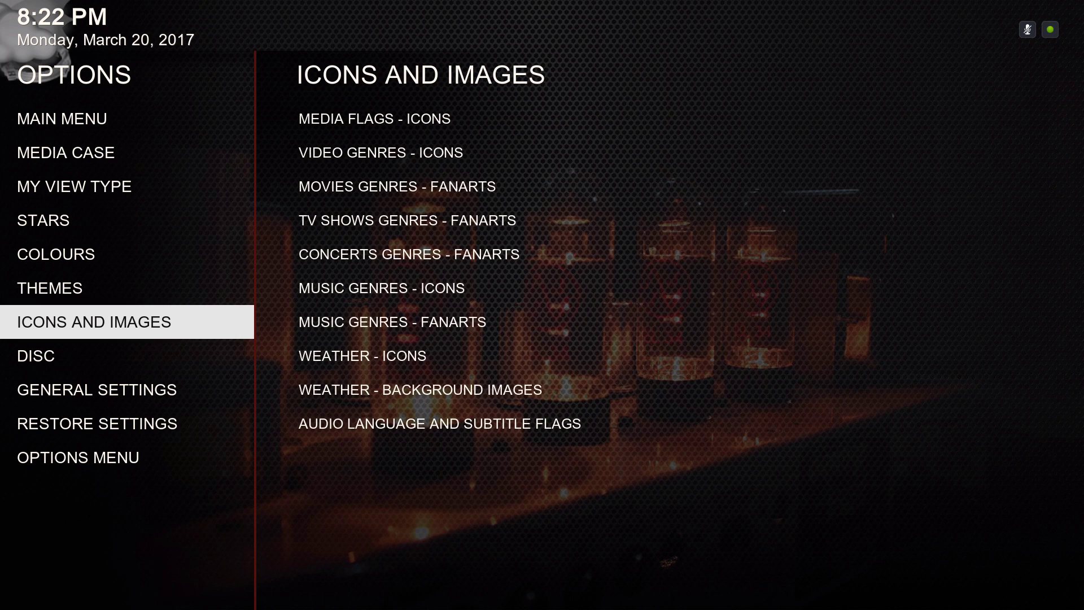
{"action": "key", "text": "Down"}
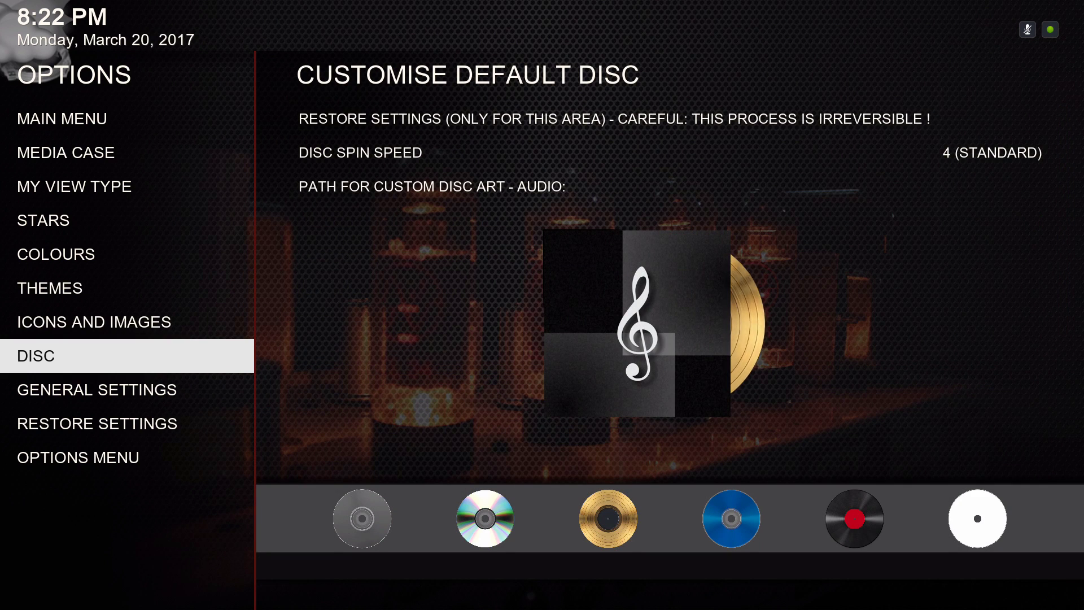
Choose the gold disc as the default audio disc art
{"action": "key", "text": "Right"}
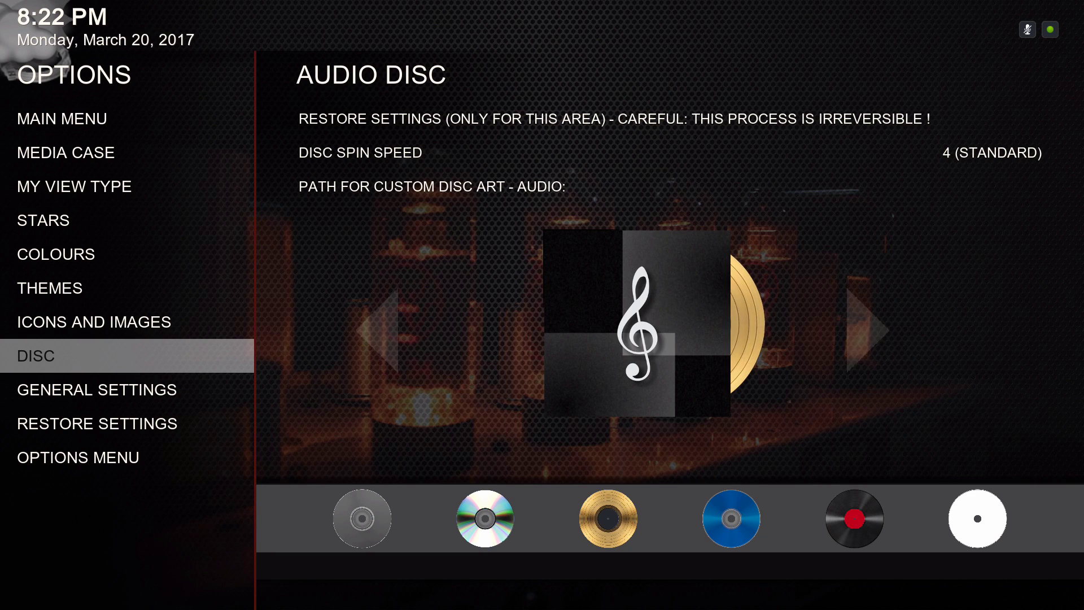
{"action": "key", "text": "Right"}
{"action": "key", "text": "Left"}
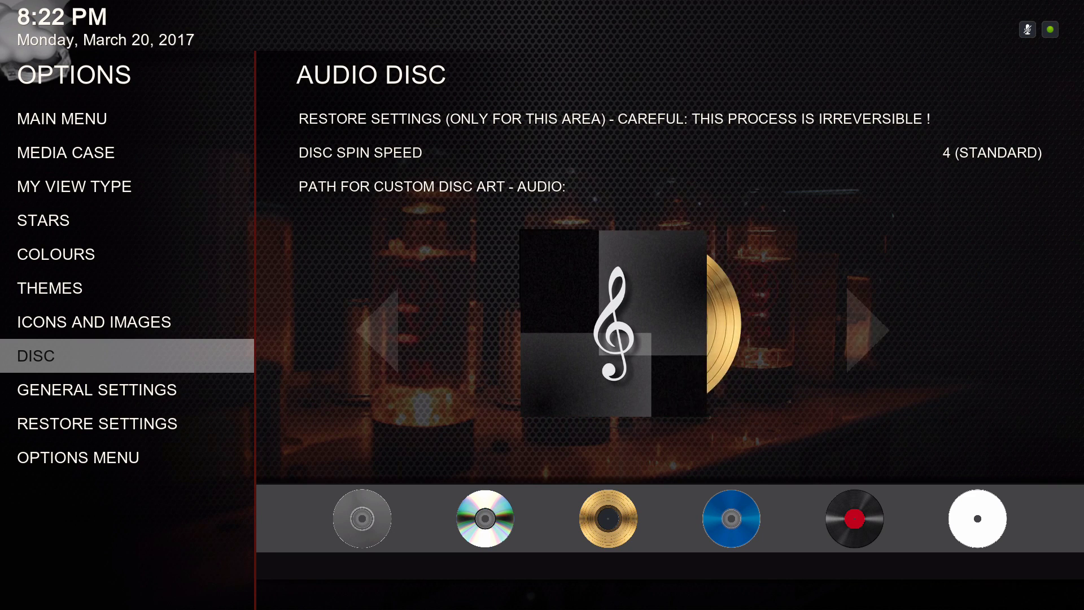
{"action": "key", "text": "Down"}
{"action": "key", "text": "Right"}
{"action": "key", "text": "Right"}
{"action": "key", "text": "Right"}
{"action": "key", "text": "Right"}
{"action": "key", "text": "Right"}
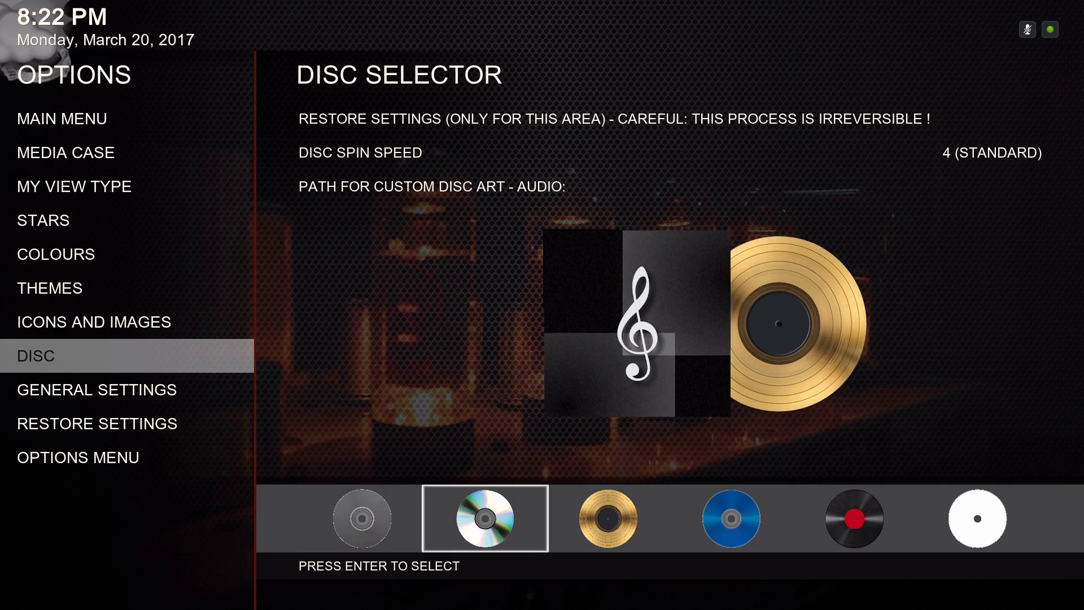
{"action": "key", "text": "Left"}
{"action": "key", "text": "Left"}
{"action": "key", "text": "Left"}
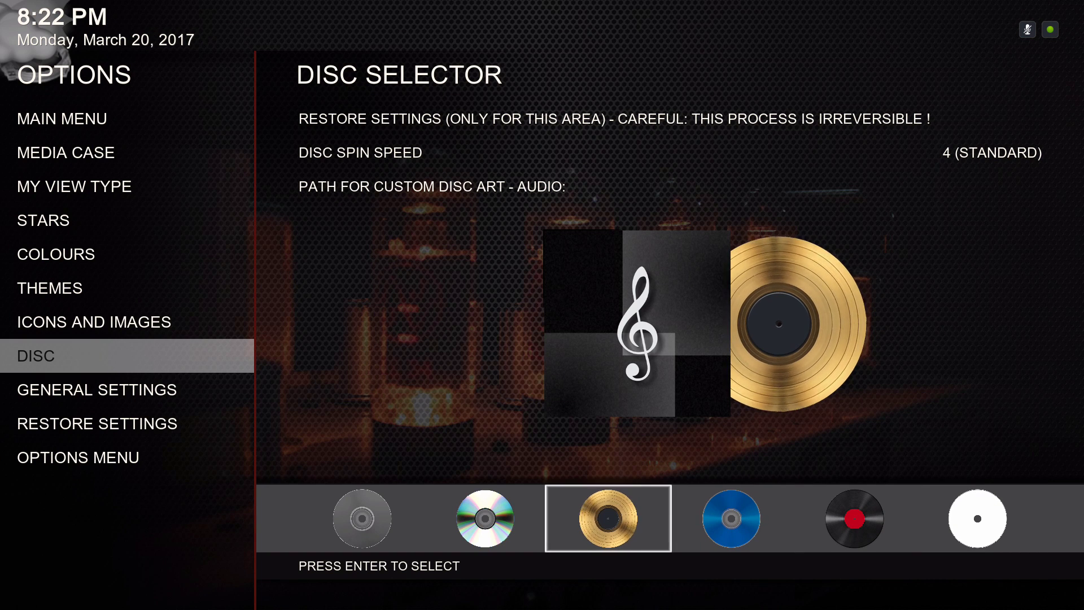
{"action": "key", "text": "Return"}
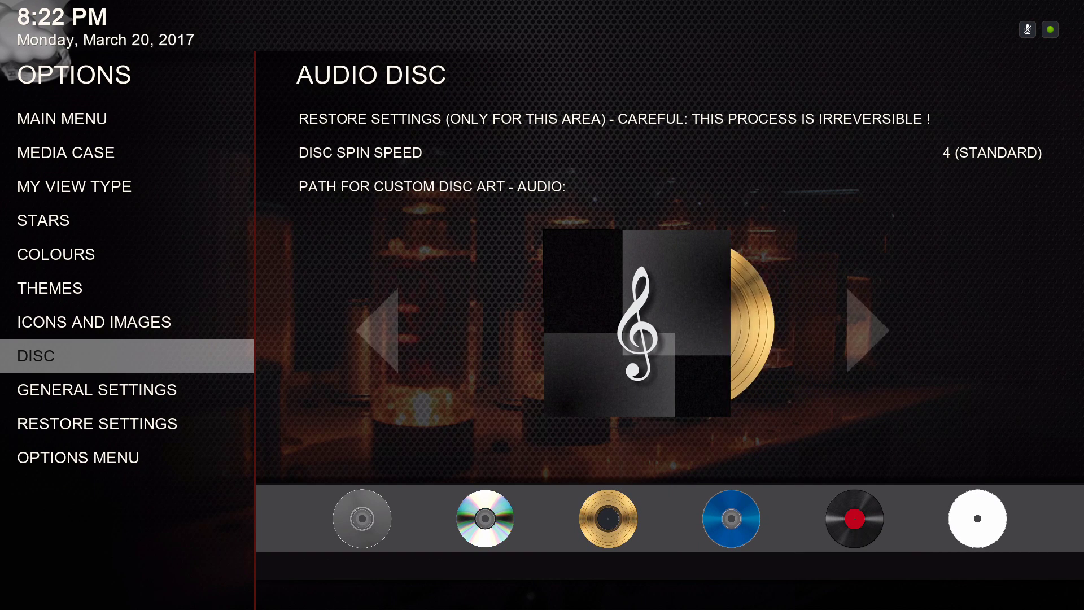
Choose the blue disc for video after previewing gold and black vinyl, then leave the skin options
{"action": "key", "text": "Right"}
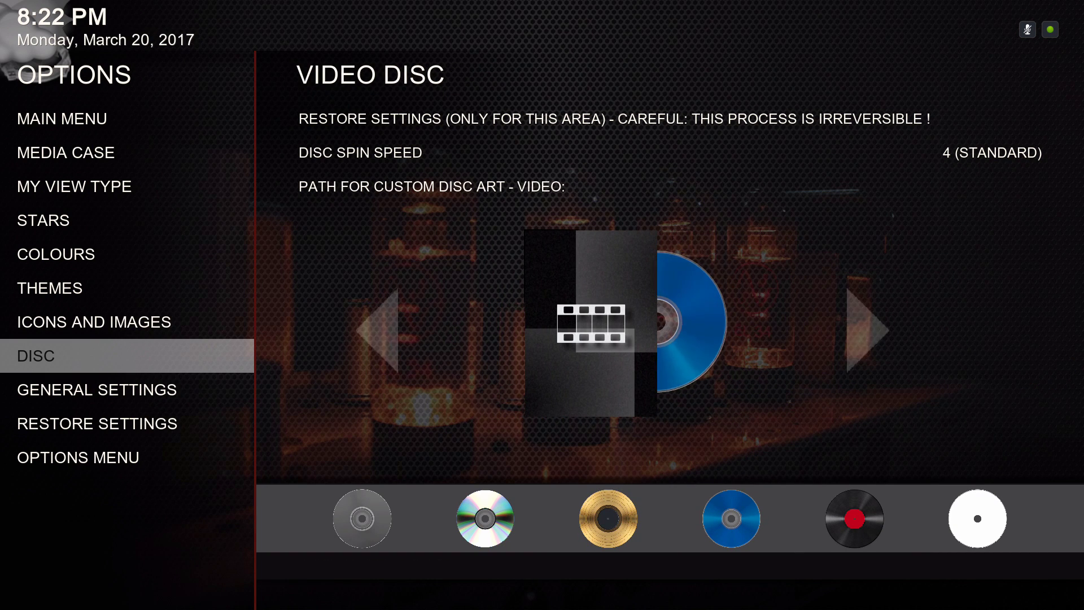
{"action": "key", "text": "Return"}
{"action": "key", "text": "Right"}
{"action": "key", "text": "Left"}
{"action": "key", "text": "Right"}
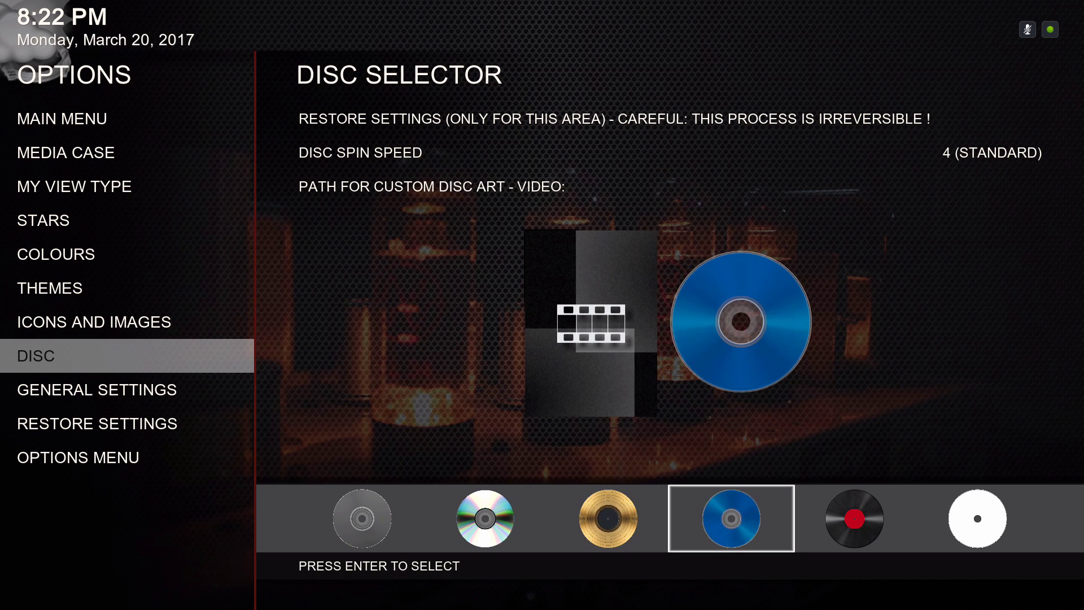
{"action": "key", "text": "Return"}
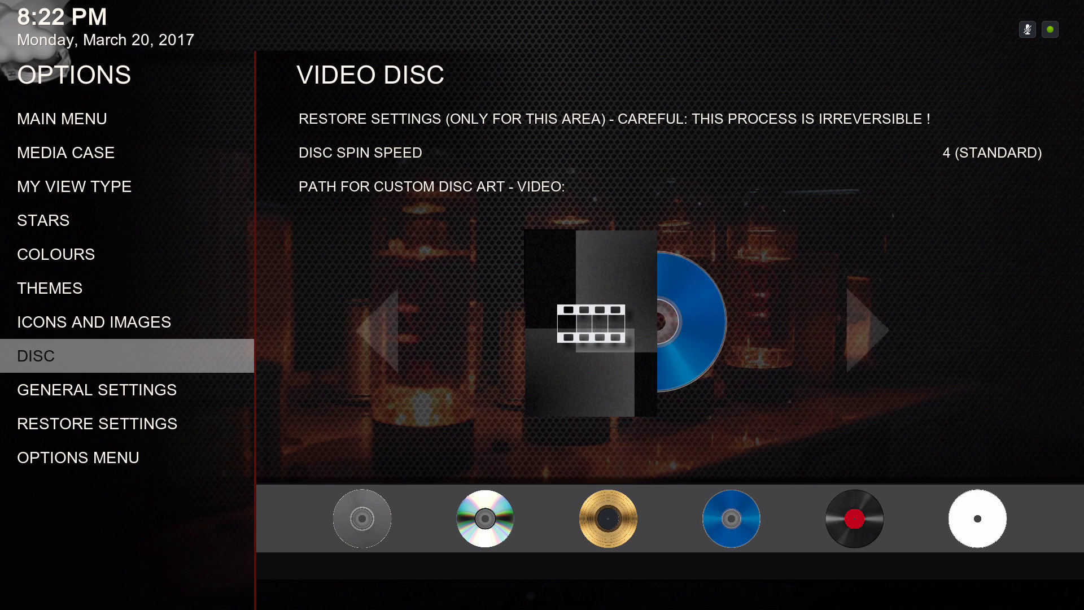
{"action": "key", "text": "Return"}
{"action": "key", "text": "Right"}
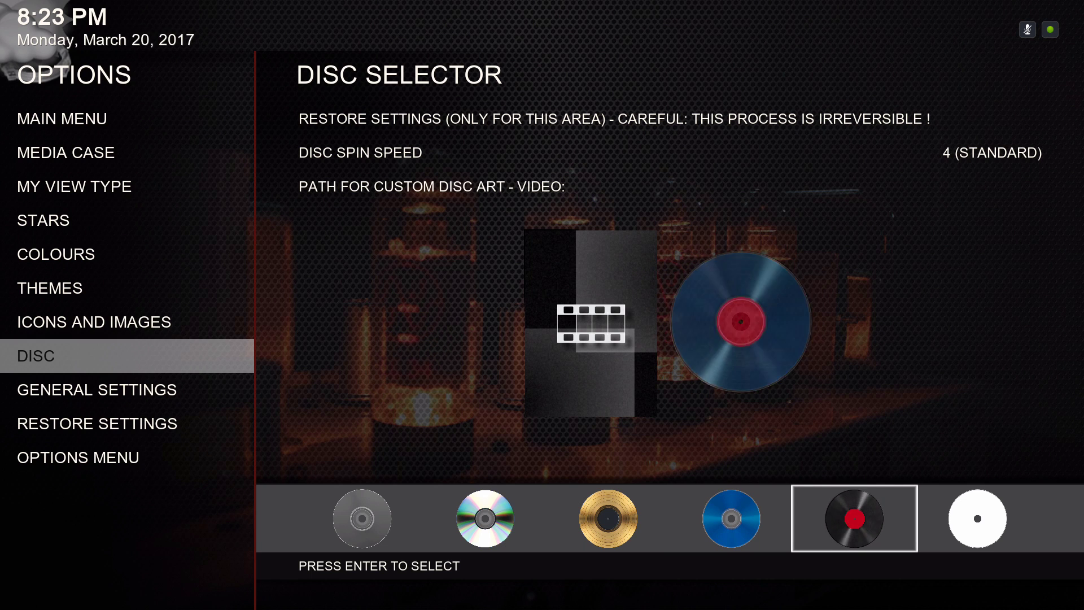
{"action": "key", "text": "Left"}
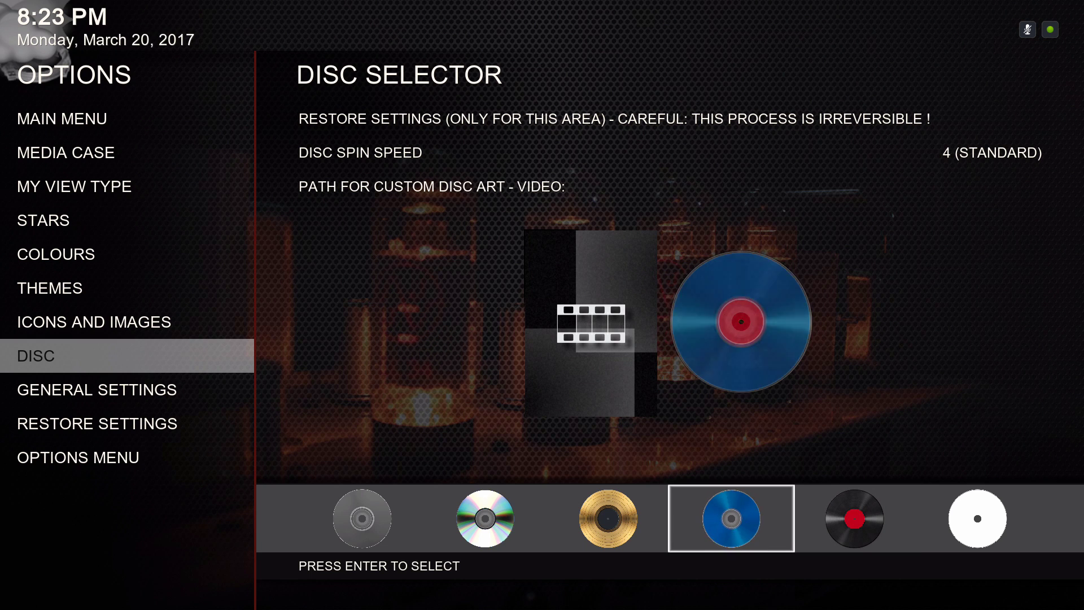
{"action": "key", "text": "Return"}
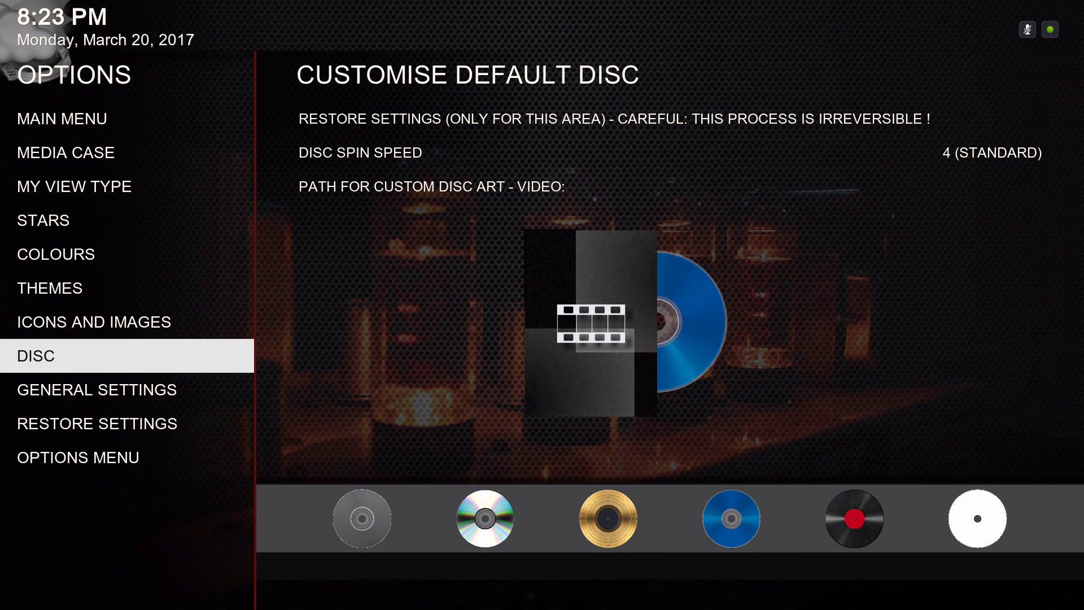
{"action": "key", "text": "Escape"}
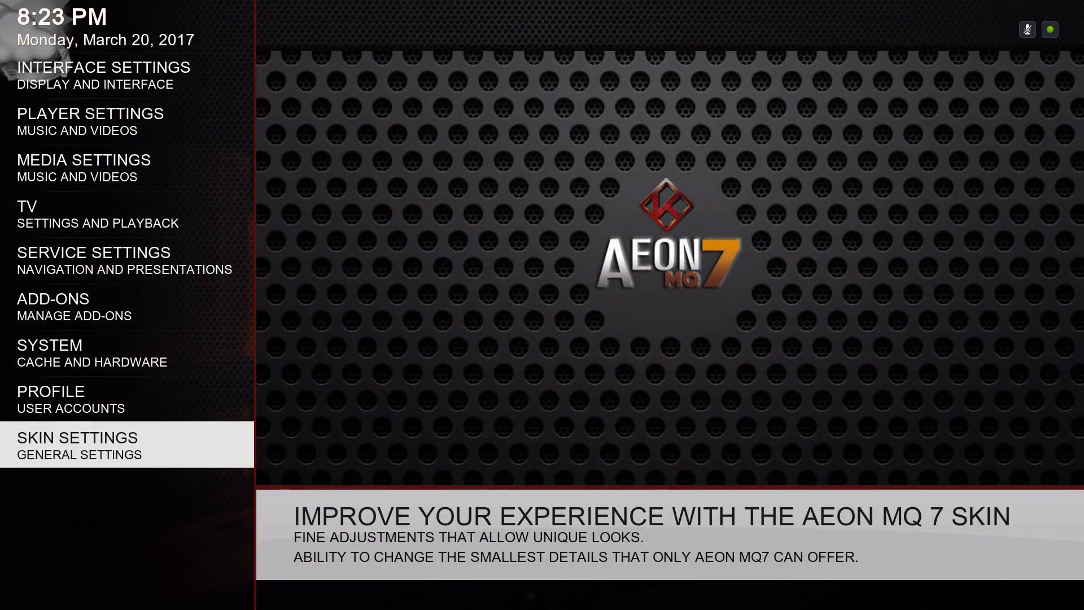
{"action": "key", "text": "Return"}
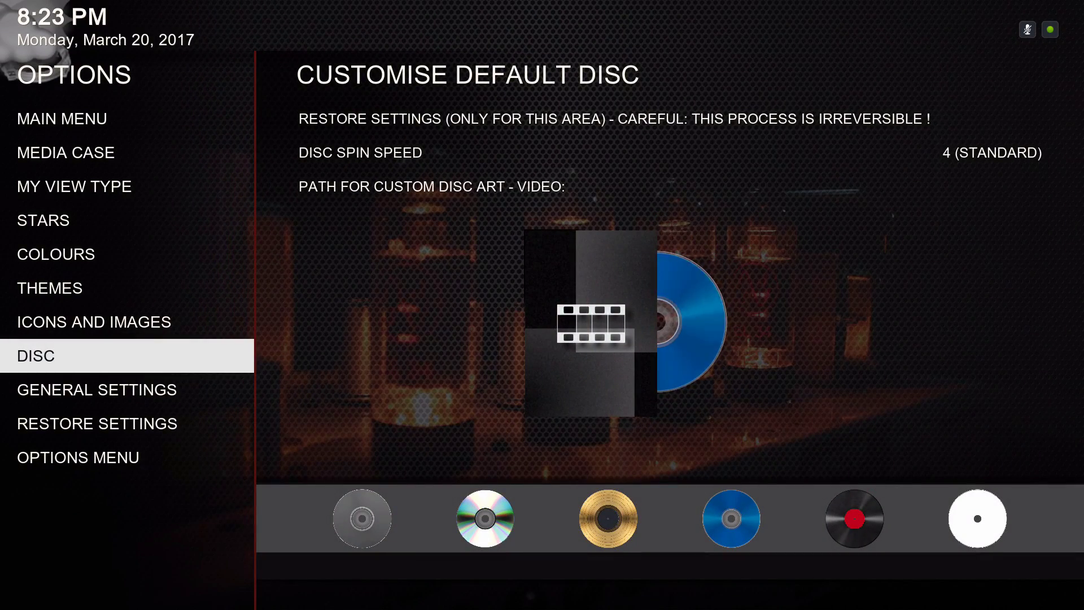
Review the General Settings toggles, such as playback list at startup and the zoom and fade window effects, without changing them
{"action": "key", "text": "Down"}
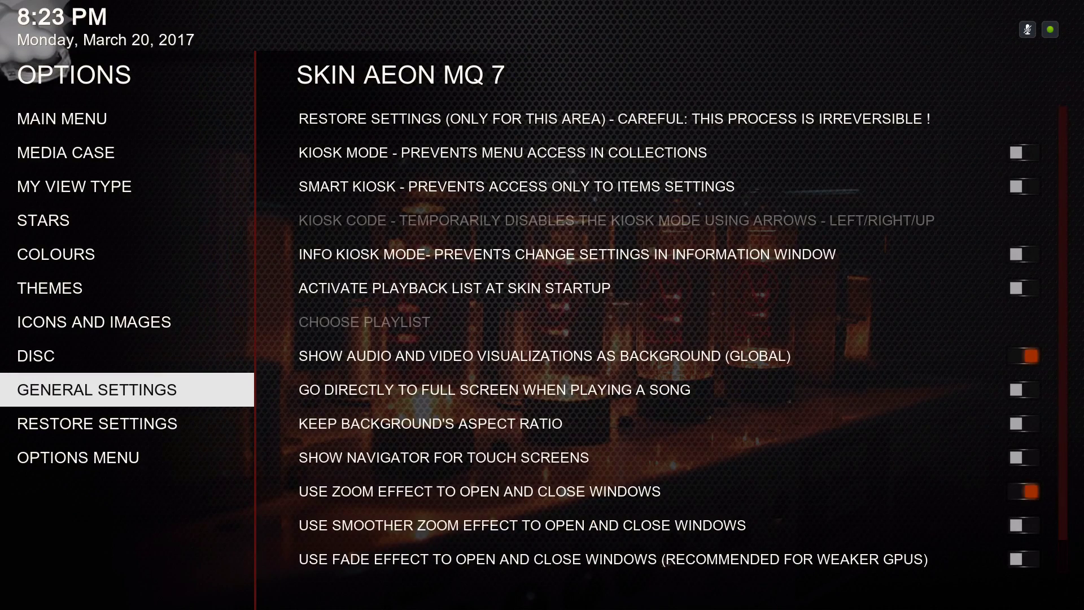
{"action": "key", "text": "Right"}
{"action": "key", "text": "Down"}
{"action": "key", "text": "Down"}
{"action": "key", "text": "Down"}
{"action": "key", "text": "Down"}
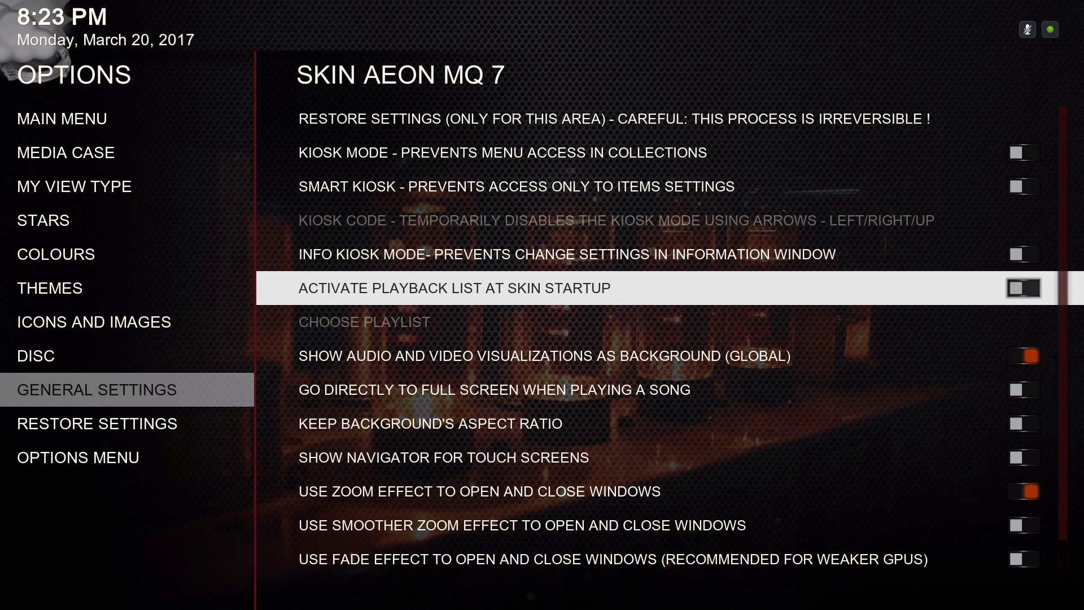
{"action": "key", "text": "Down"}
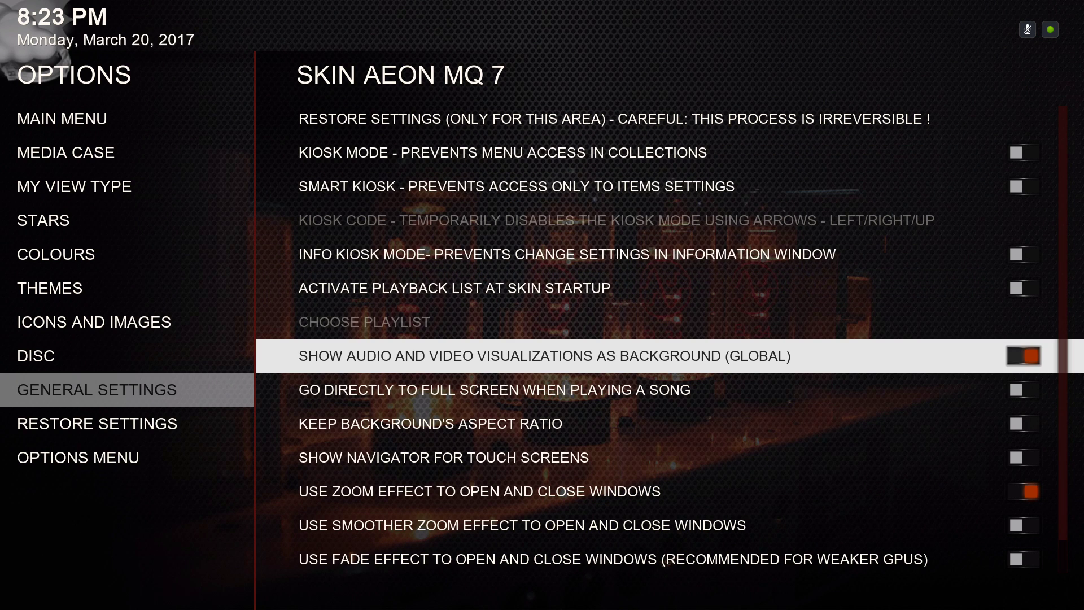
{"action": "key", "text": "Down"}
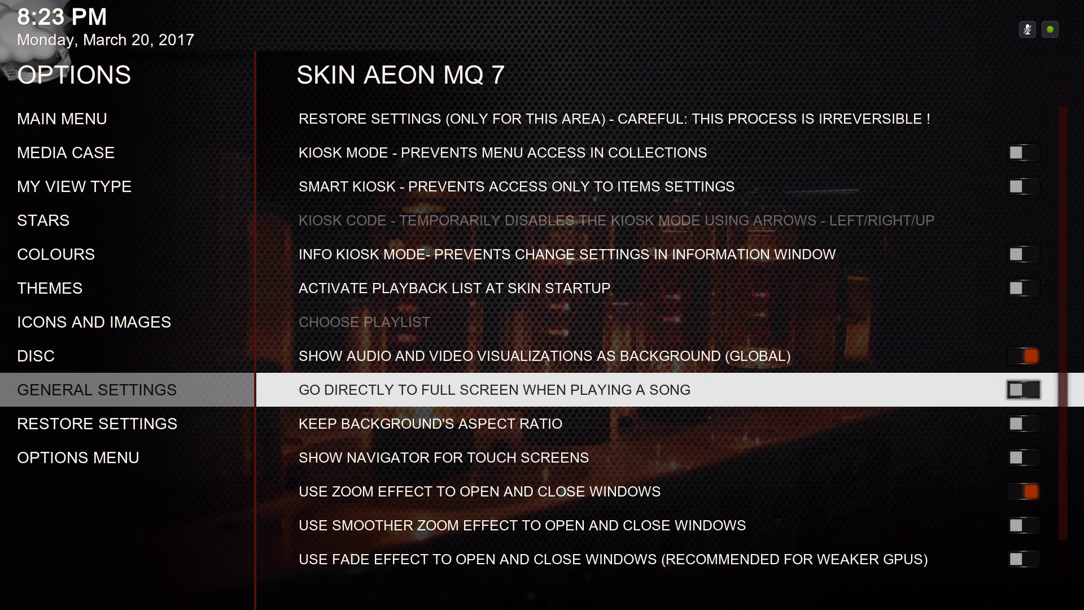
{"action": "key", "text": "Down"}
{"action": "key", "text": "Down"}
{"action": "key", "text": "Down"}
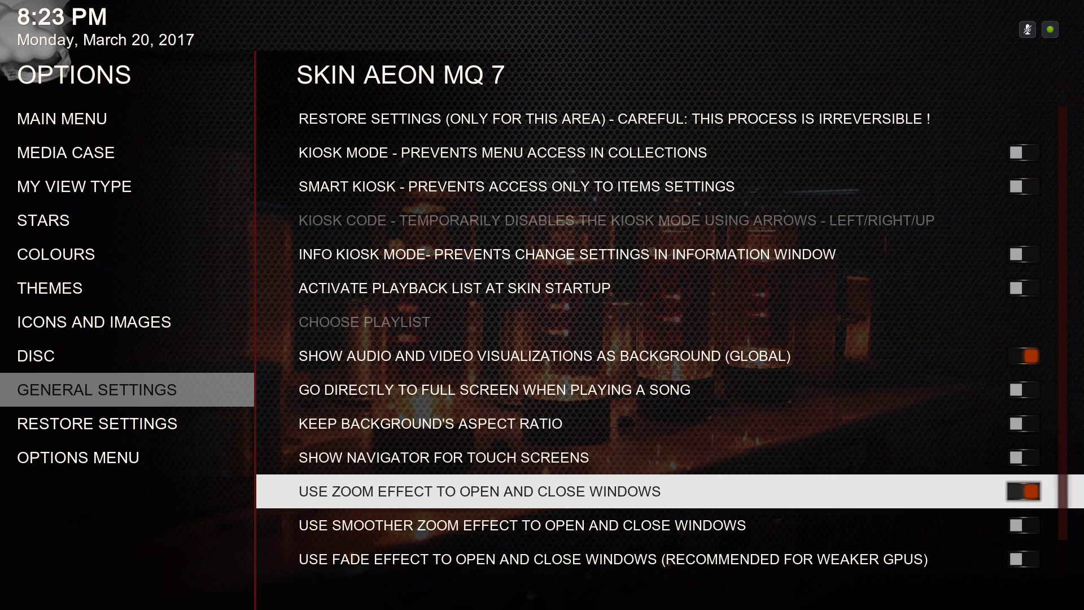
{"action": "key", "text": "Down"}
{"action": "key", "text": "Down"}
{"action": "key", "text": "Down"}
{"action": "key", "text": "Up"}
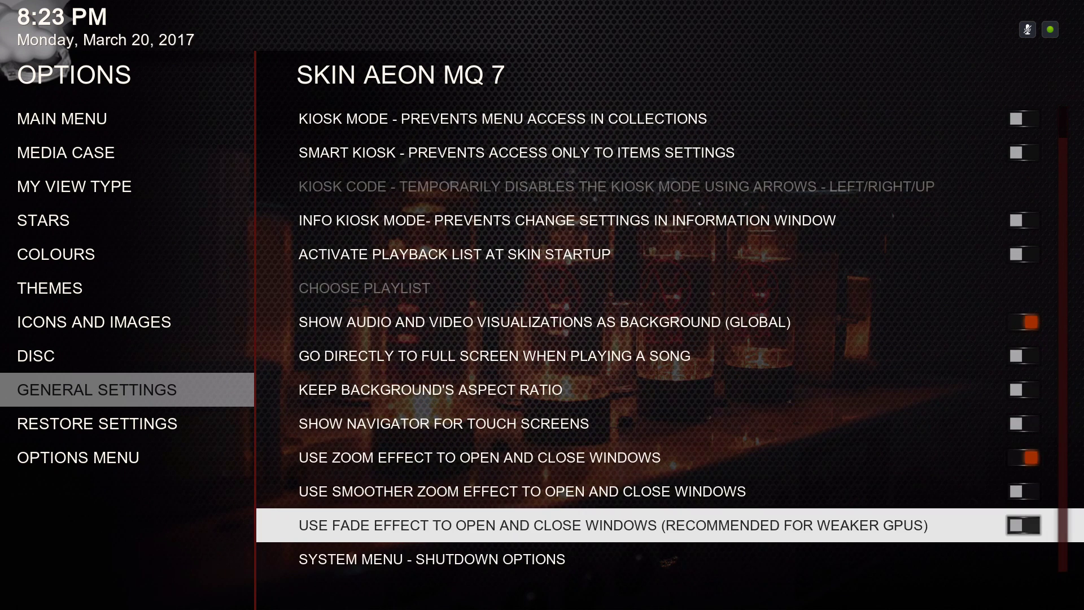
{"action": "key", "text": "Up"}
{"action": "key", "text": "Up"}
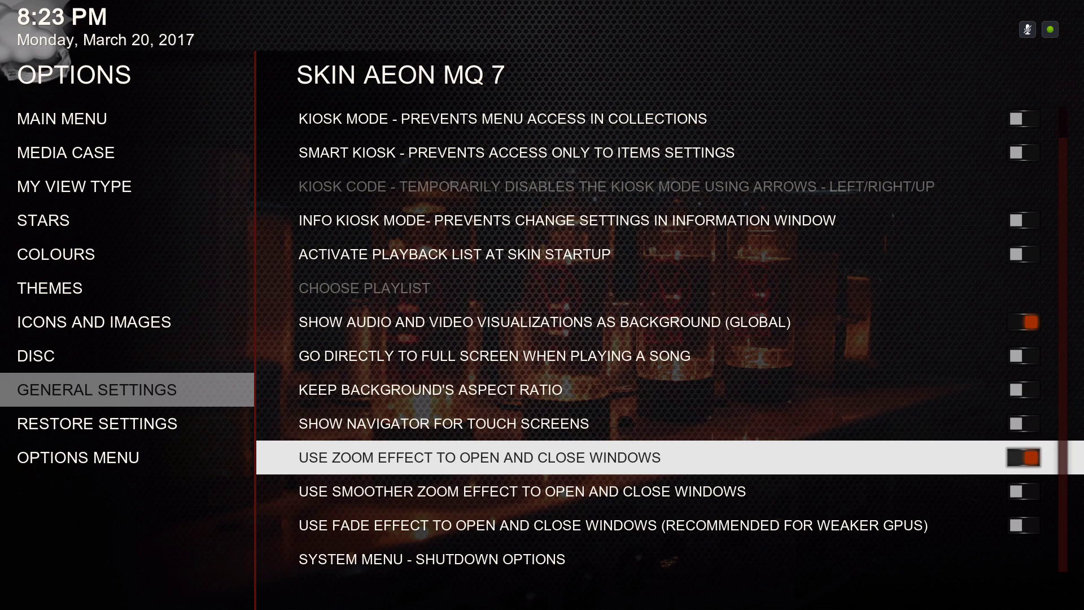
{"action": "key", "text": "Down"}
{"action": "key", "text": "Down"}
{"action": "key", "text": "Down"}
Bring up the Export/Import and Restore Settings page from the left menu
{"action": "key", "text": "Down"}
{"action": "key", "text": "Down"}
{"action": "key", "text": "Up"}
{"action": "key", "text": "Up"}
{"action": "key", "text": "Up"}
{"action": "key", "text": "Left"}
{"action": "key", "text": "Down"}
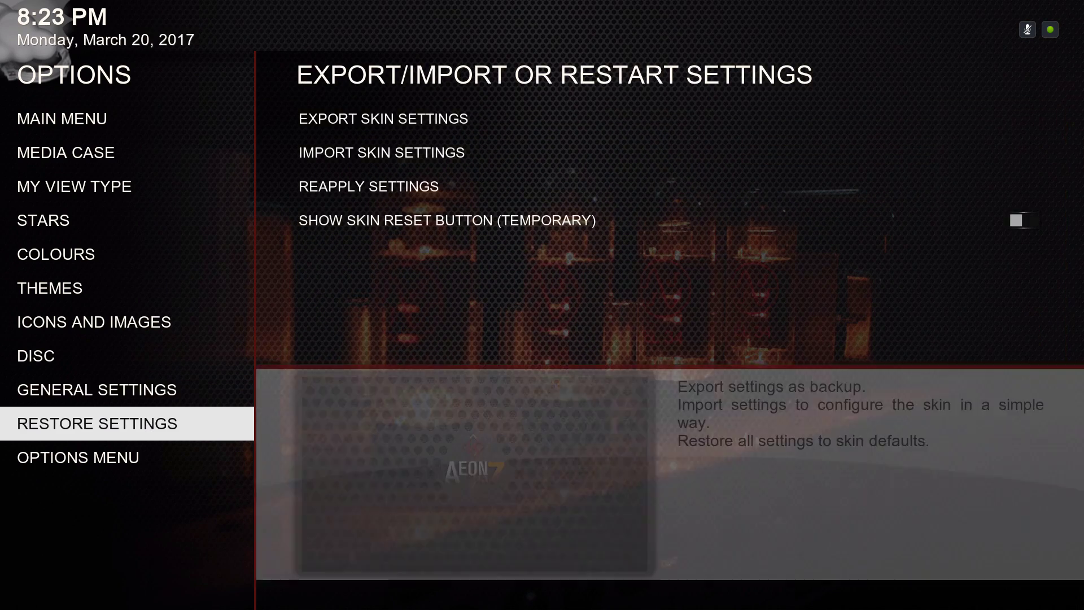
{"action": "key", "text": "Down"}
Turn off ORIGINAL SIZE IN SUBMENU under Options Menu and return to the Settings screen
{"action": "key", "text": "Right"}
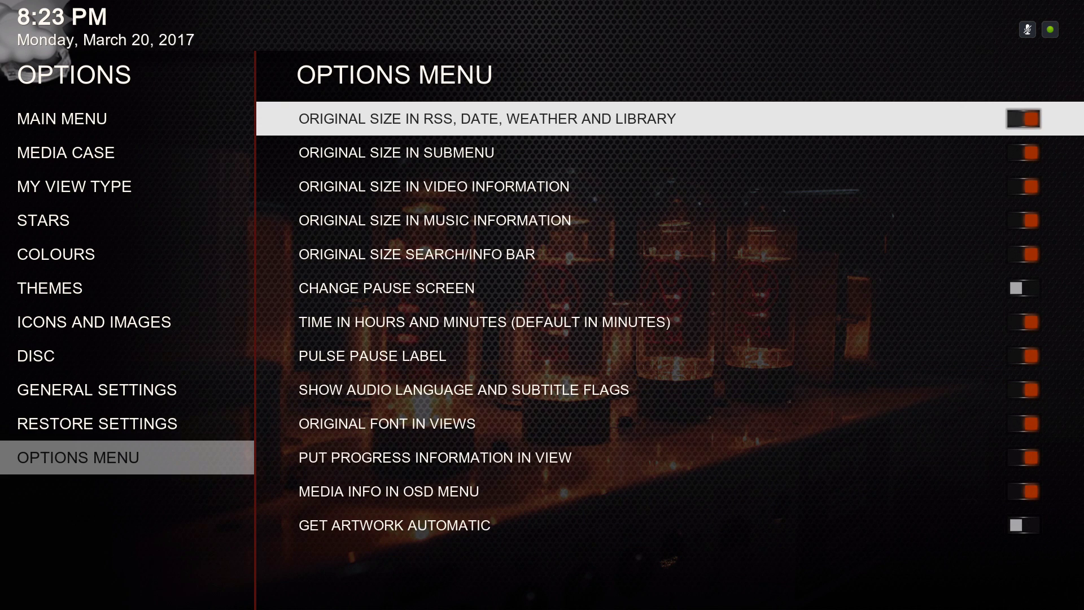
{"action": "key", "text": "Down"}
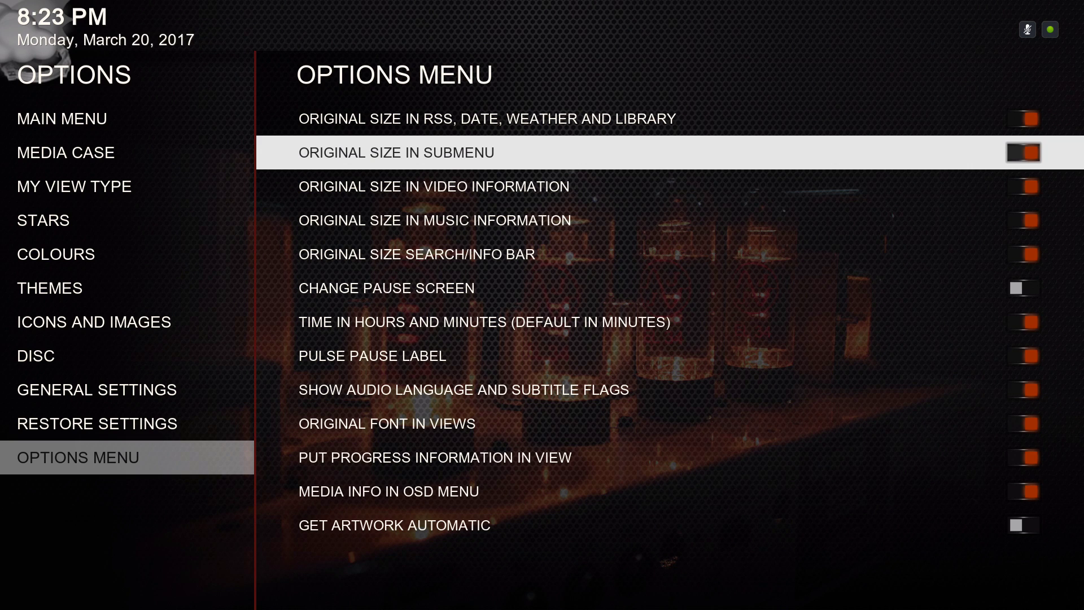
{"action": "key", "text": "Down"}
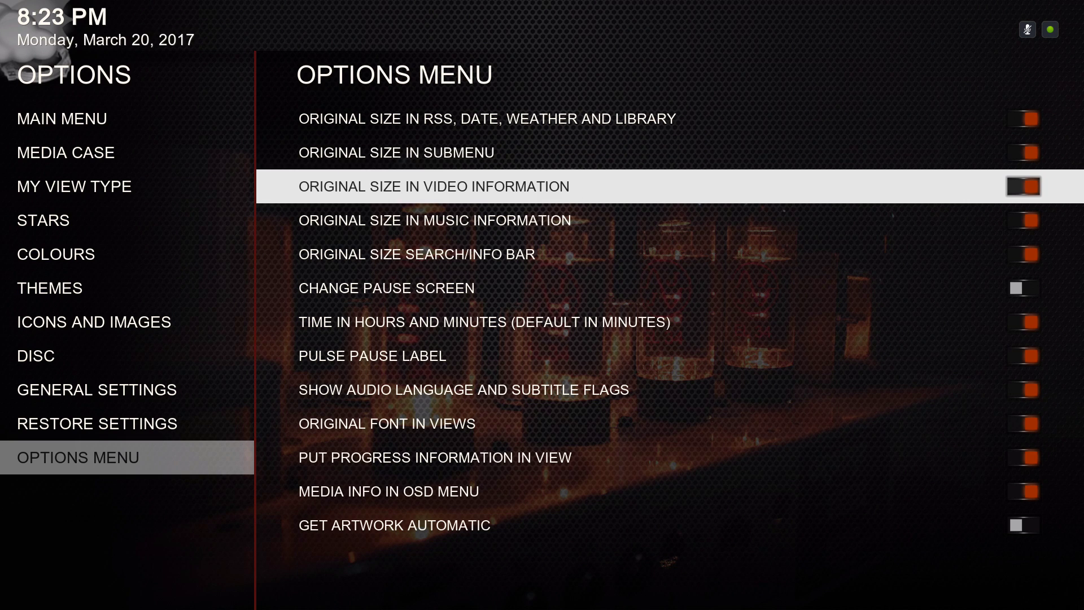
{"action": "key", "text": "Up"}
{"action": "key", "text": "Down"}
{"action": "key", "text": "Up"}
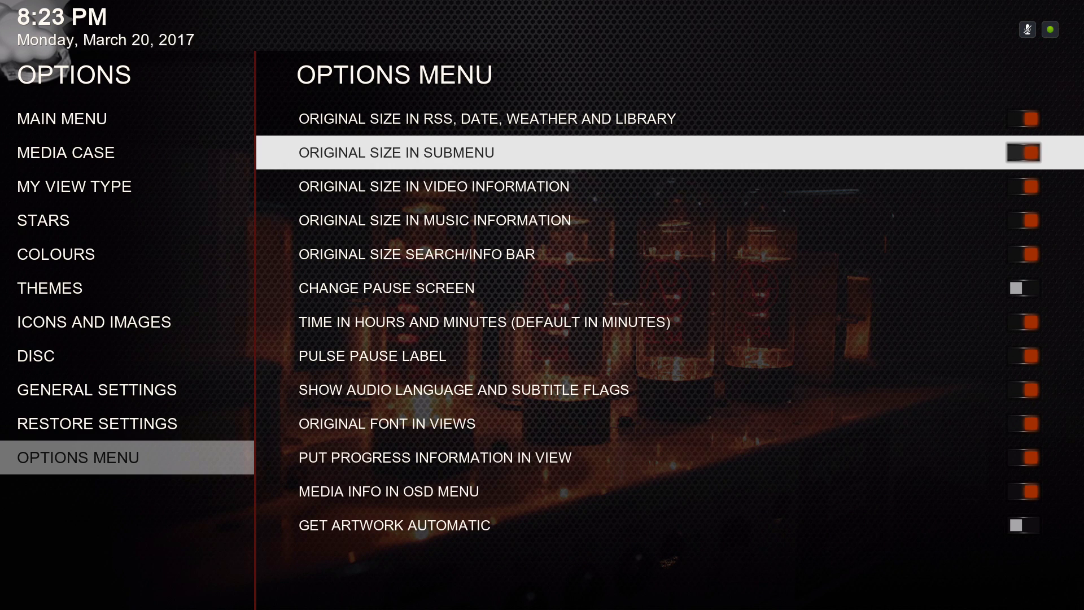
{"action": "key", "text": "Down"}
{"action": "key", "text": "Up"}
{"action": "key", "text": "Return"}
{"action": "key", "text": "Escape"}
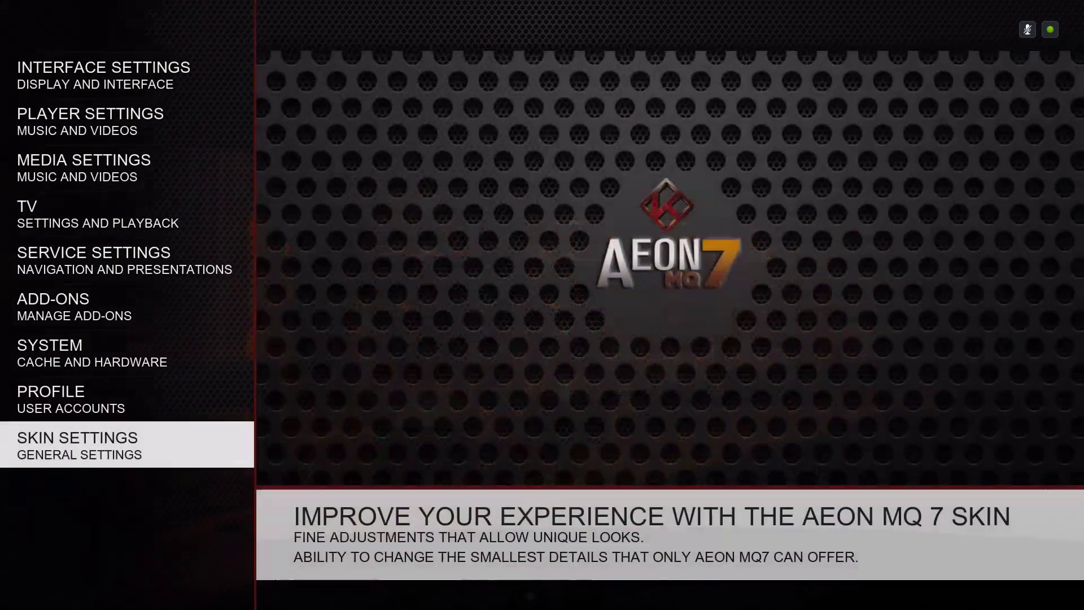
On the home screen, check the enlarged labels in the SETTINGS submenu row
{"action": "key", "text": "Escape"}
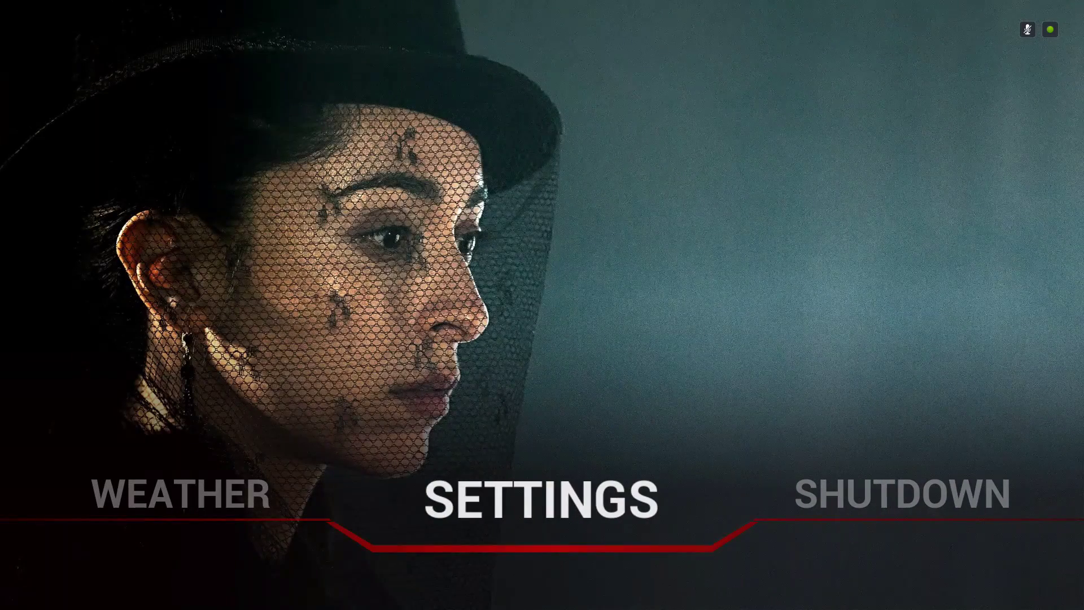
{"action": "key", "text": "Down"}
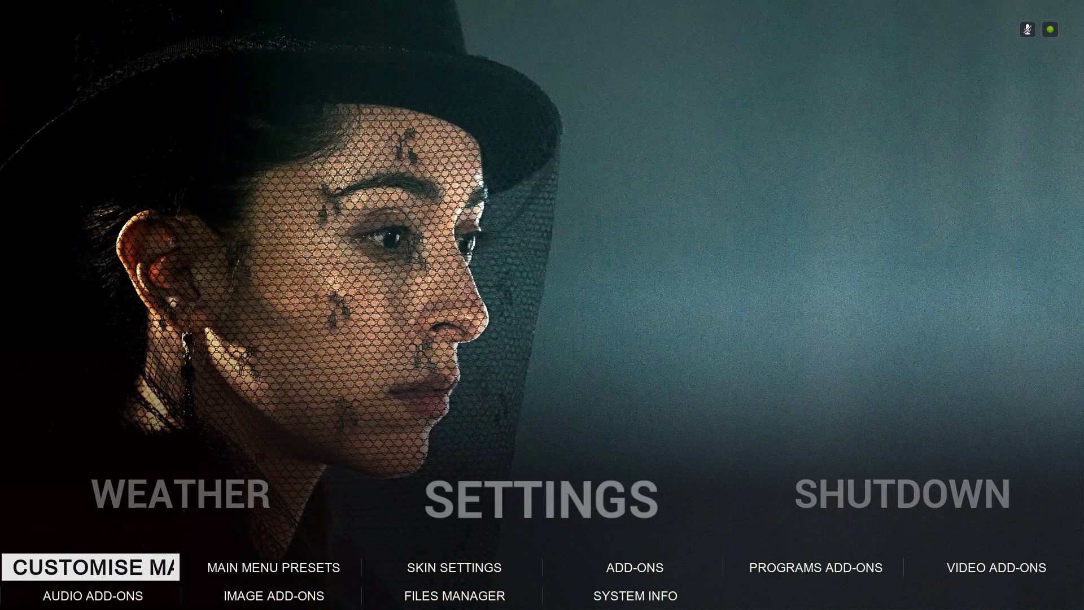
{"action": "key", "text": "Right"}
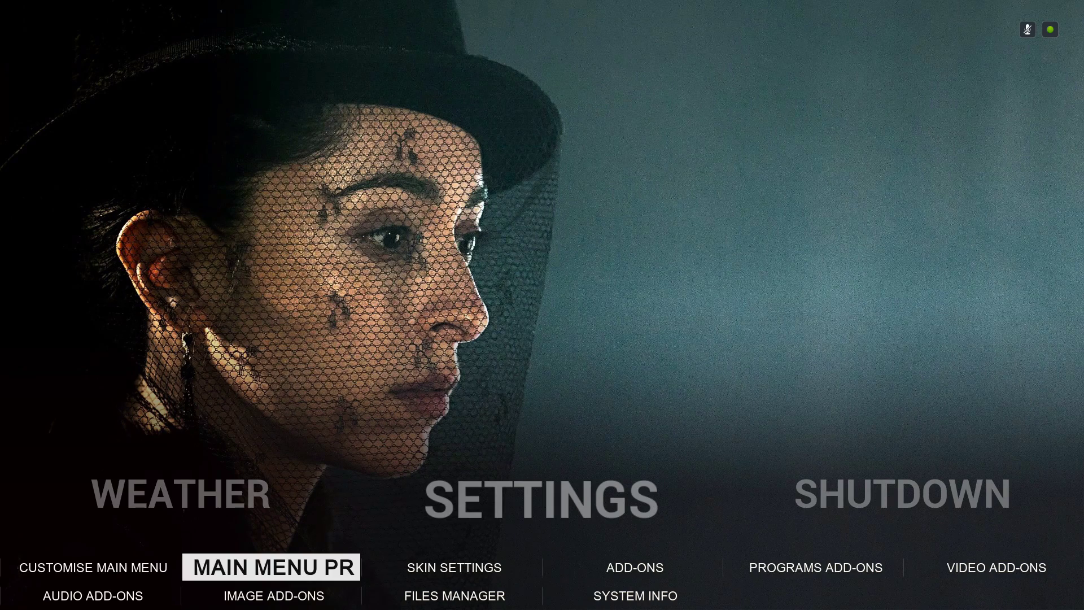
{"action": "key", "text": "Right"}
{"action": "key", "text": "Right"}
{"action": "key", "text": "Left"}
{"action": "key", "text": "Left"}
{"action": "key", "text": "Left"}
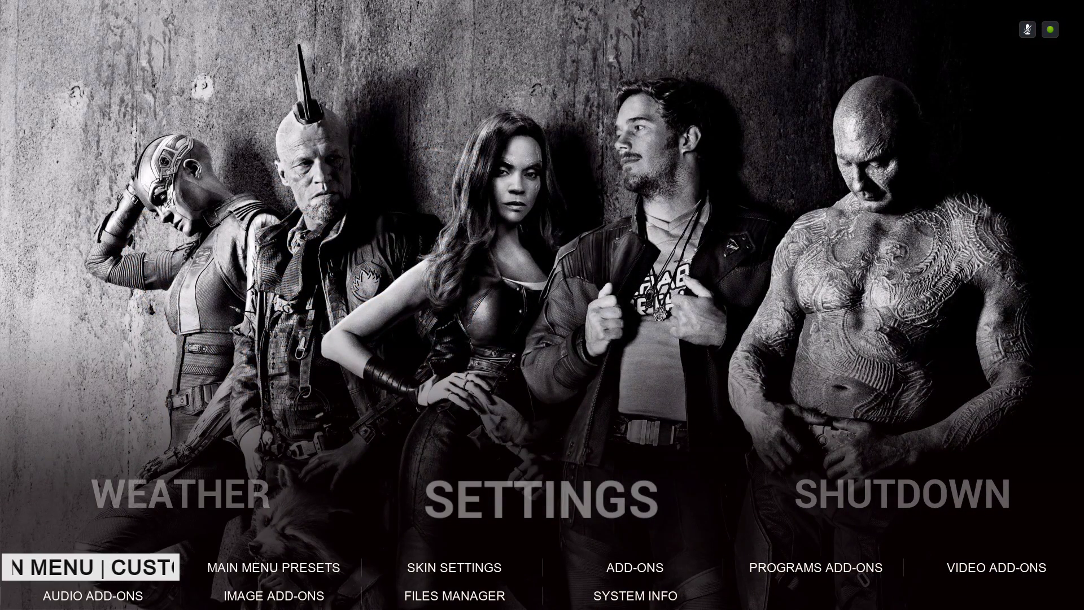
{"action": "key", "text": "Up"}
Check the enlarged labels in the MOVIES submenu row
{"action": "key", "text": "Left"}
{"action": "key", "text": "Left"}
{"action": "key", "text": "Left"}
{"action": "key", "text": "Left"}
{"action": "key", "text": "Left"}
{"action": "key", "text": "Left"}
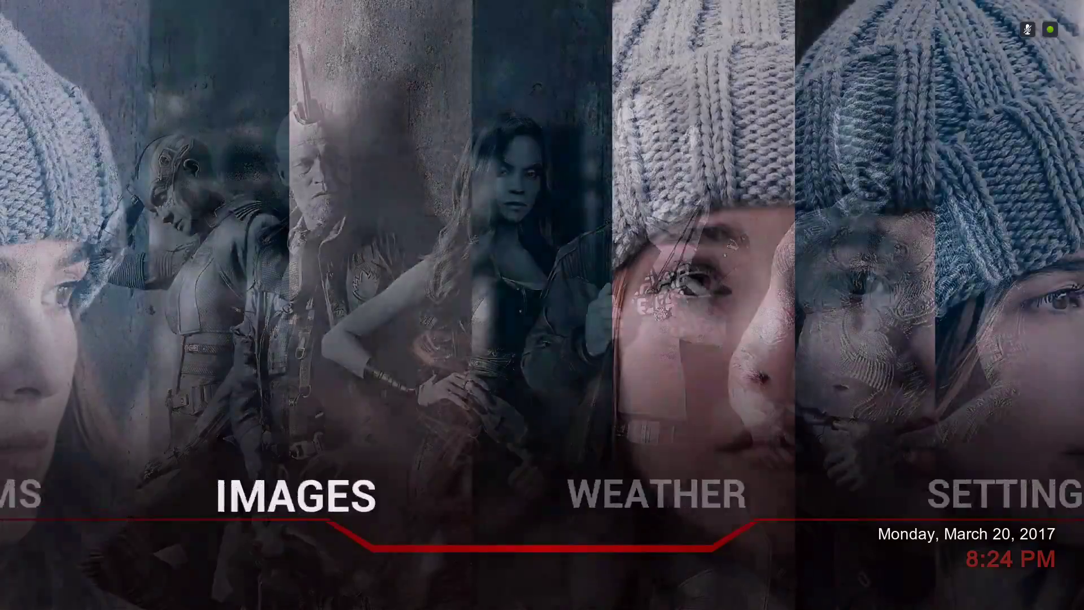
{"action": "key", "text": "Left"}
{"action": "key", "text": "Left"}
{"action": "key", "text": "Left"}
{"action": "key", "text": "Left"}
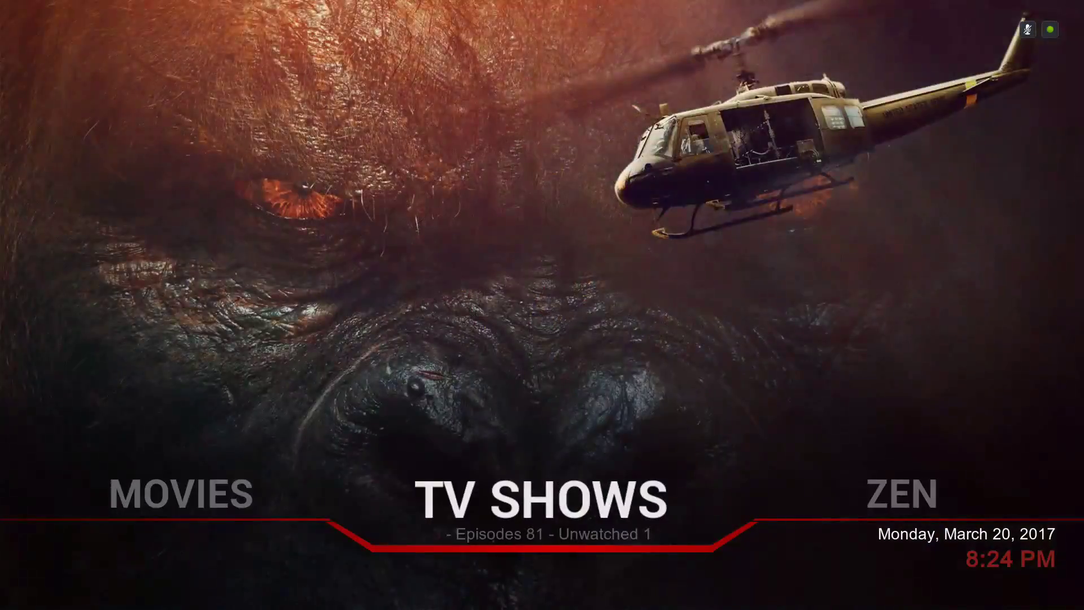
{"action": "key", "text": "Left"}
{"action": "key", "text": "Down"}
{"action": "key", "text": "Right"}
{"action": "key", "text": "Right"}
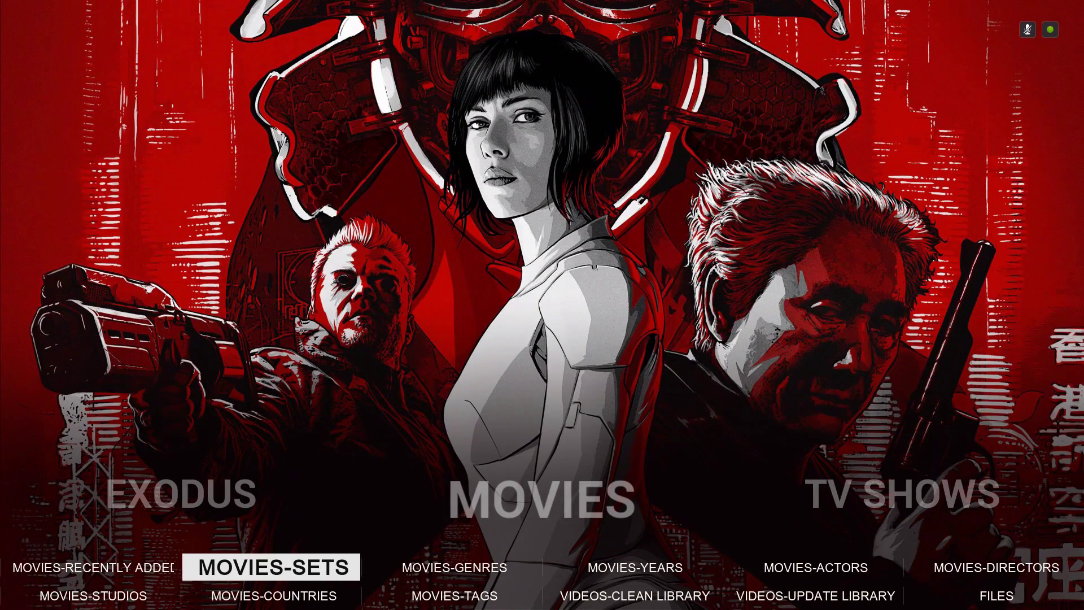
{"action": "key", "text": "Right"}
{"action": "key", "text": "Right"}
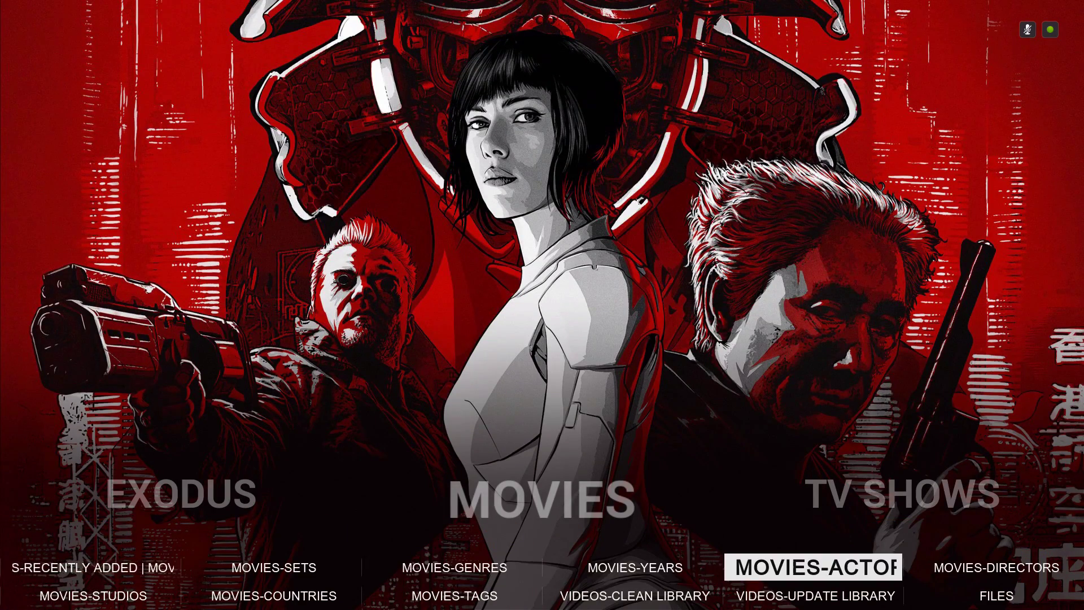
{"action": "key", "text": "Left"}
{"action": "key", "text": "Left"}
{"action": "key", "text": "Up"}
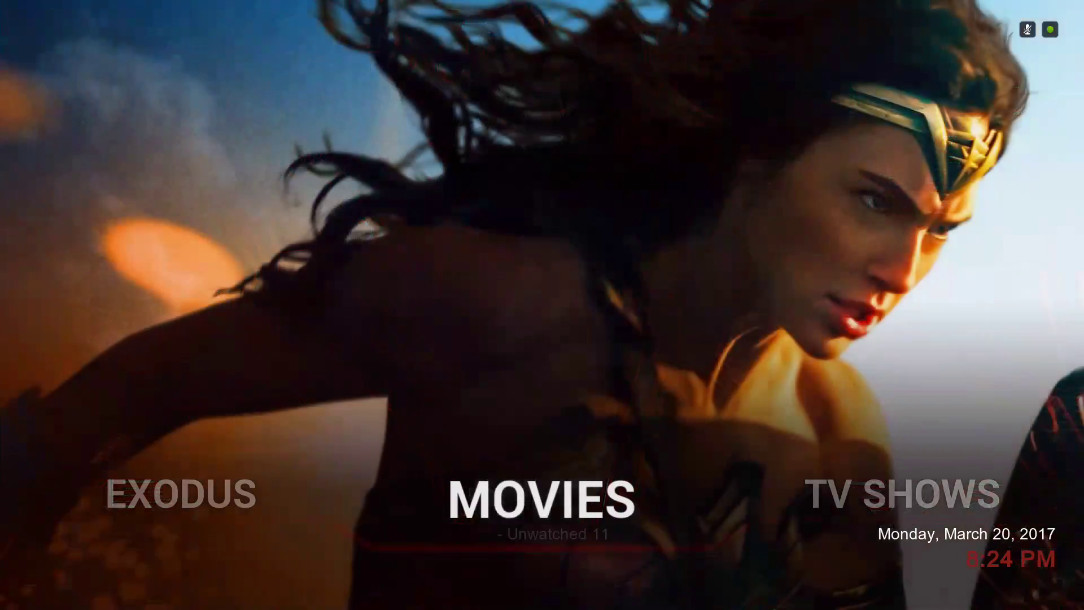
Restore ORIGINAL SIZE IN SUBMENU in the skin options and return home
{"action": "key", "text": "Right"}
{"action": "key", "text": "Right"}
{"action": "key", "text": "Right"}
{"action": "key", "text": "Right"}
{"action": "key", "text": "Right"}
{"action": "key", "text": "Right"}
{"action": "key", "text": "Right"}
{"action": "key", "text": "Right"}
{"action": "key", "text": "Right"}
{"action": "key", "text": "Right"}
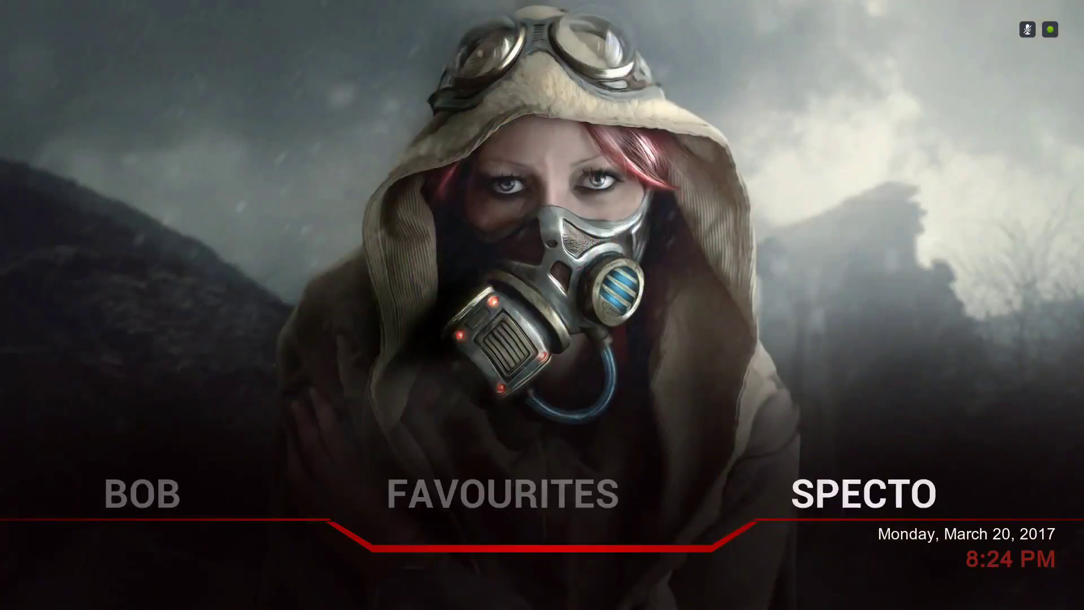
{"action": "key", "text": "Right"}
{"action": "key", "text": "Right"}
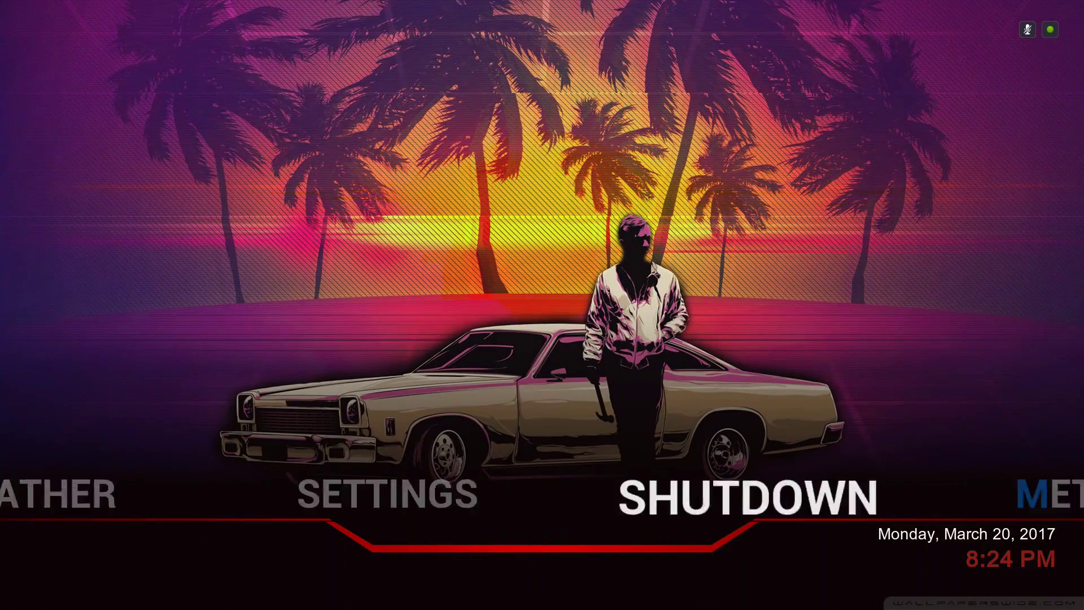
{"action": "key", "text": "Left"}
{"action": "key", "text": "Return"}
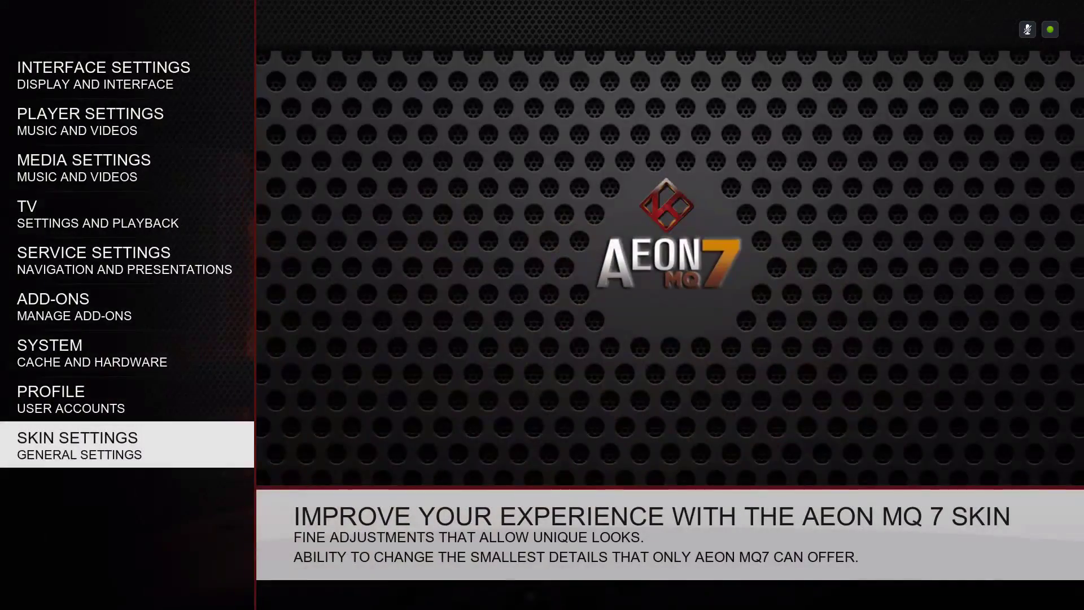
{"action": "key", "text": "Return"}
{"action": "key", "text": "Right"}
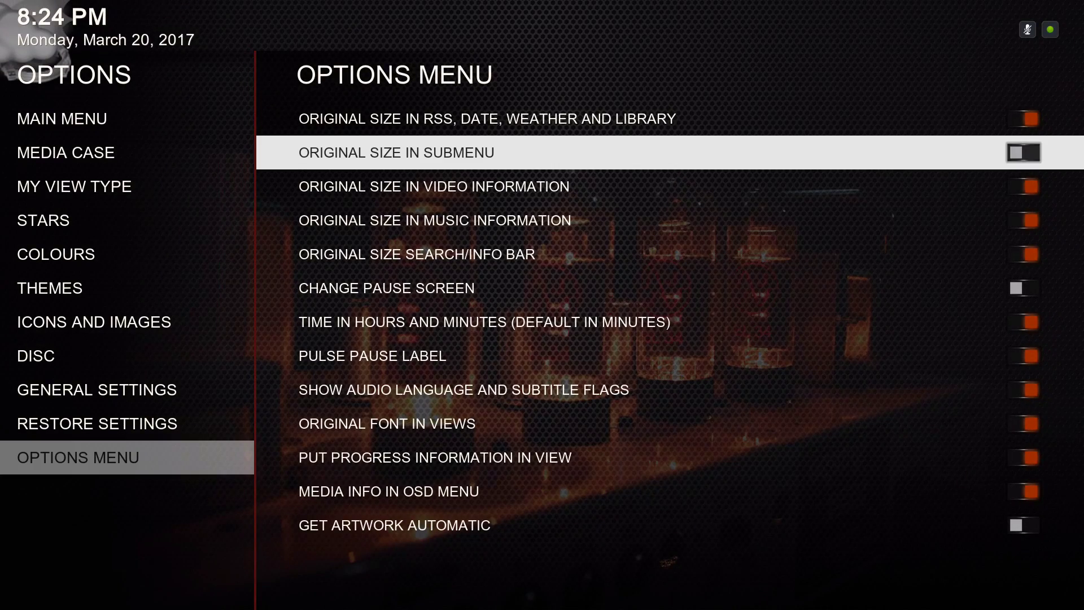
{"action": "key", "text": "Escape"}
{"action": "key", "text": "Escape"}
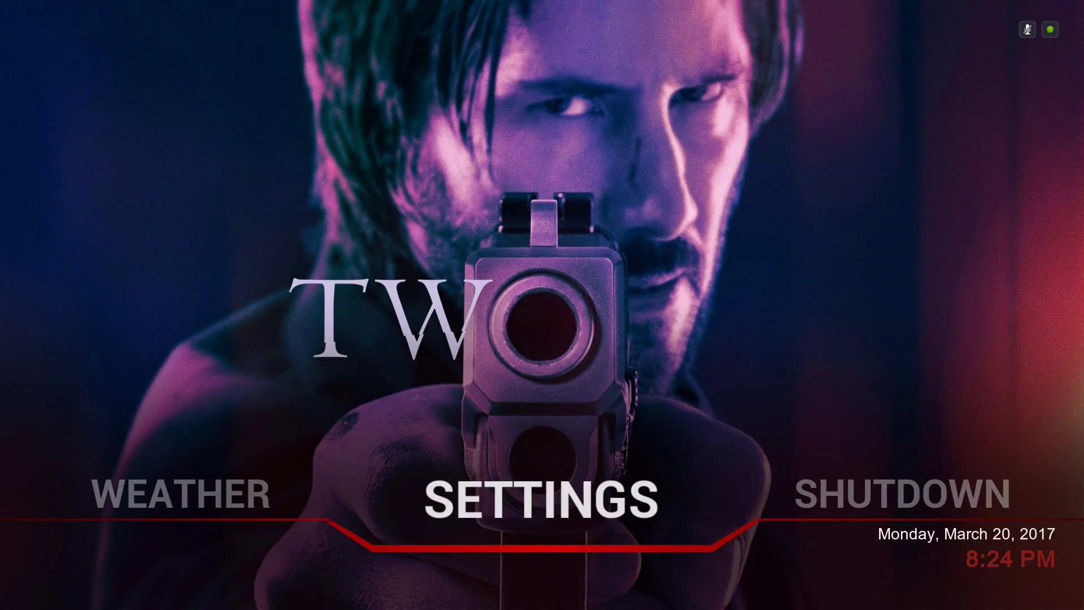
Open the Aeon MQ 7 skin settings from the SETTINGS submenu row
{"action": "key", "text": "Down"}
{"action": "key", "text": "Right"}
{"action": "key", "text": "Right"}
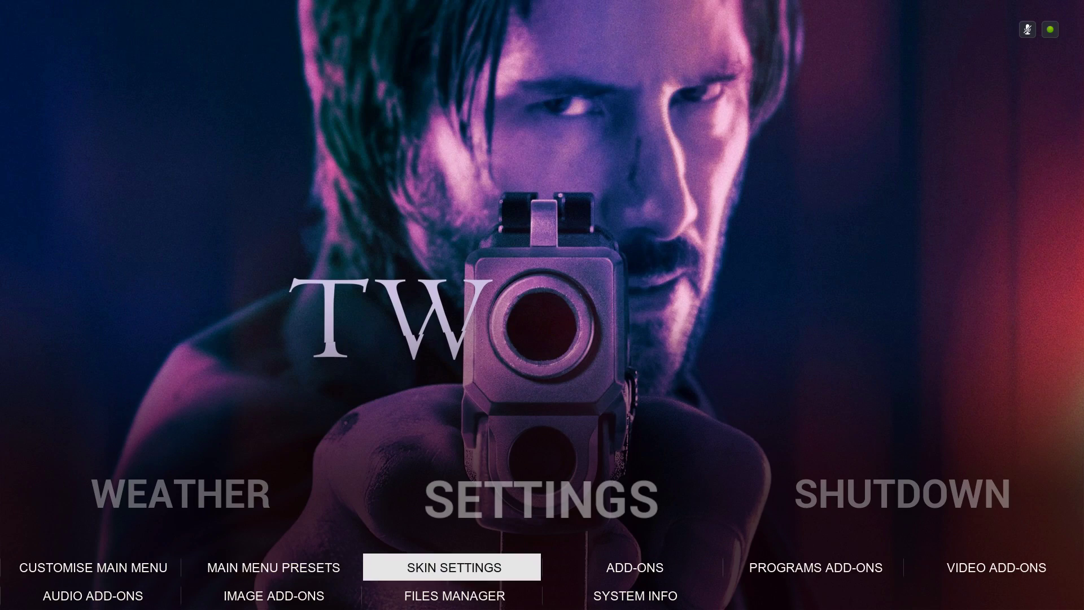
{"action": "key", "text": "Left"}
{"action": "key", "text": "Left"}
{"action": "key", "text": "Right"}
{"action": "key", "text": "Right"}
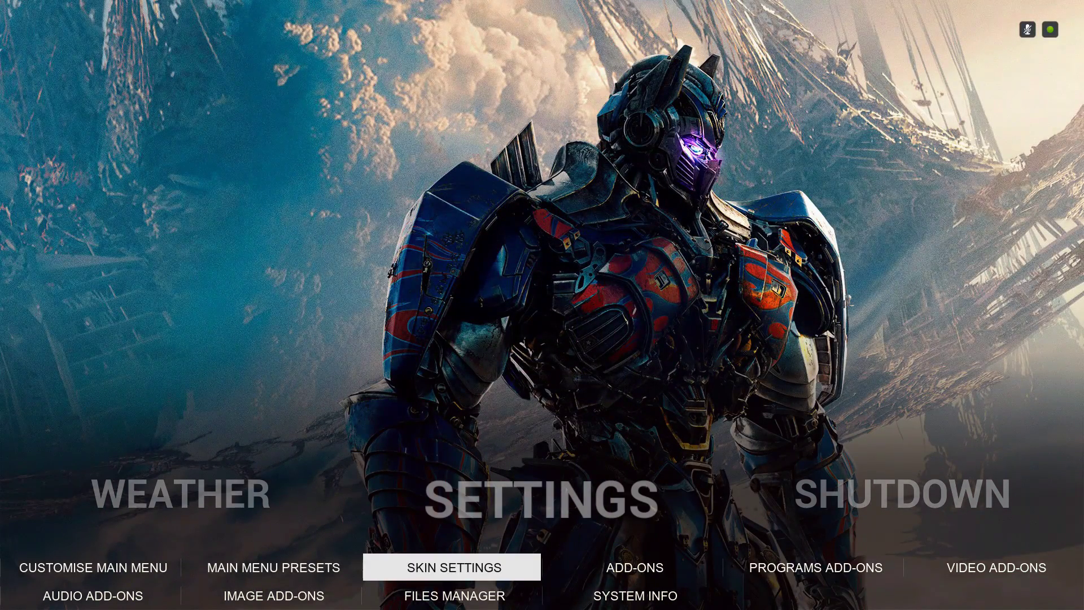
{"action": "key", "text": "Right"}
{"action": "key", "text": "Right"}
{"action": "key", "text": "Right"}
{"action": "key", "text": "Left"}
{"action": "key", "text": "Left"}
{"action": "key", "text": "Left"}
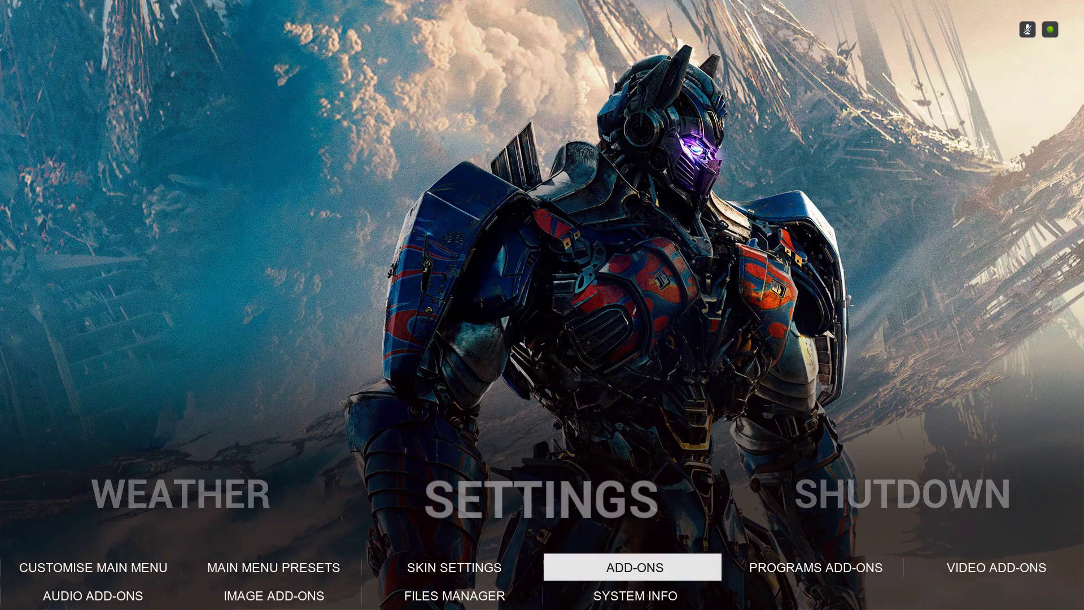
{"action": "key", "text": "Right"}
{"action": "key", "text": "Return"}
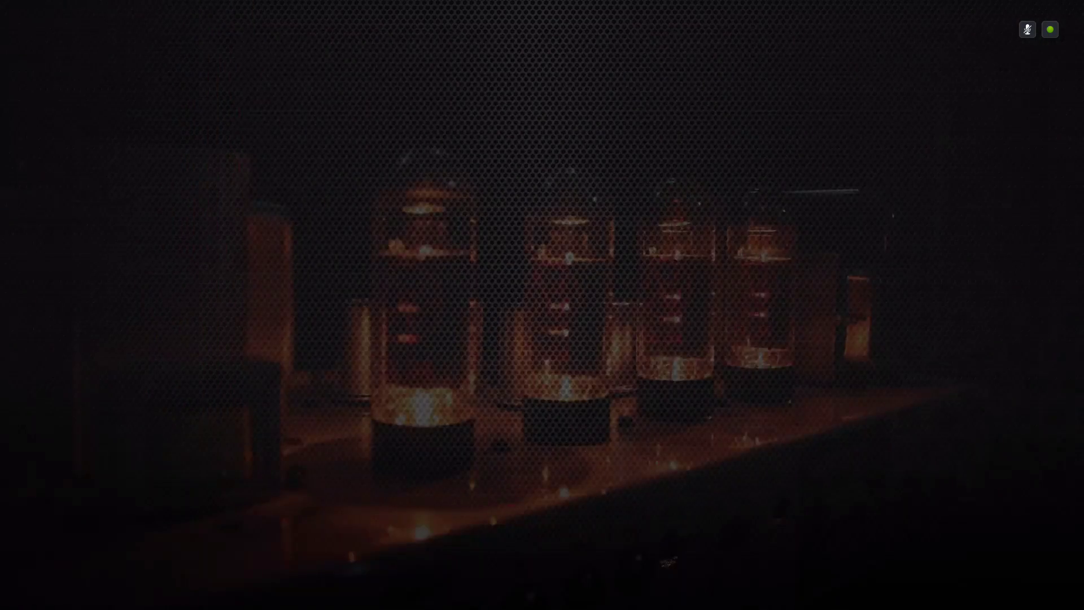
{"action": "key", "text": "Right"}
{"action": "key", "text": "Down"}
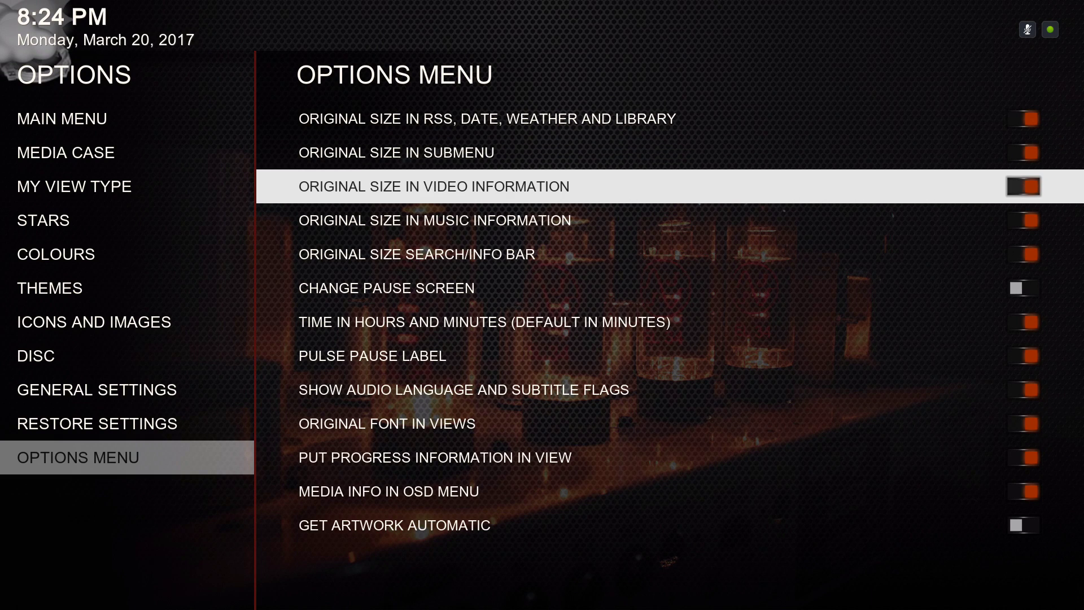
{"action": "key", "text": "Down"}
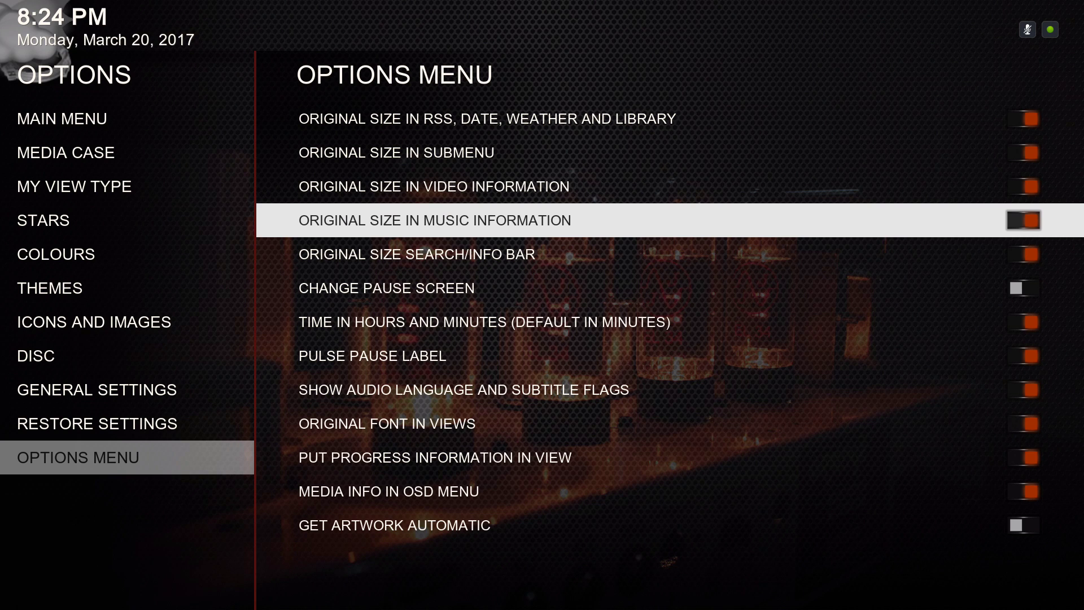
{"action": "key", "text": "Down"}
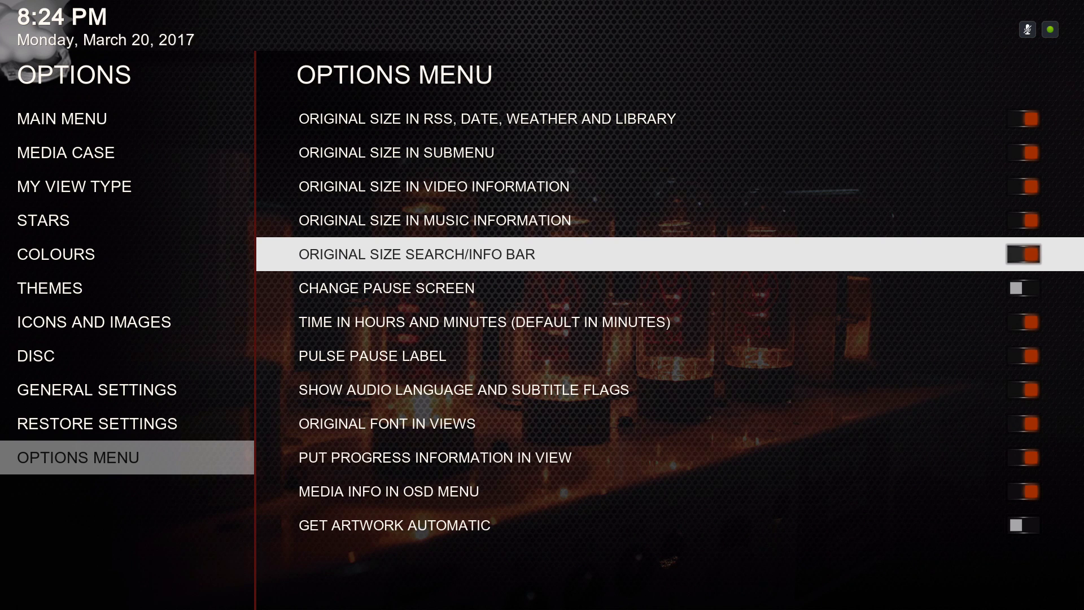
{"action": "key", "text": "Down"}
{"action": "key", "text": "Down"}
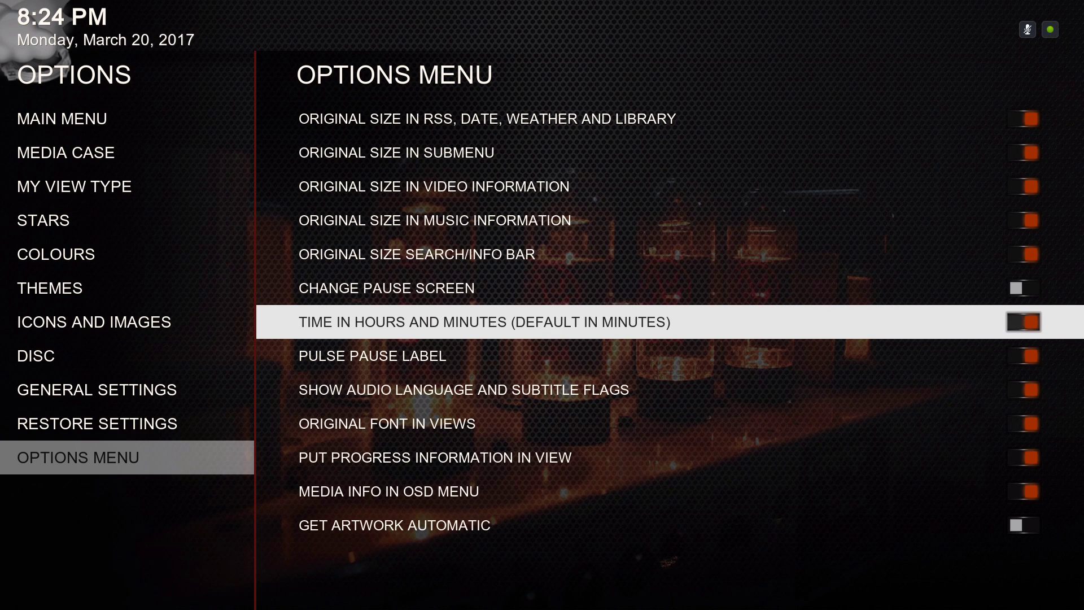
{"action": "key", "text": "Down"}
{"action": "key", "text": "Up"}
{"action": "key", "text": "Down"}
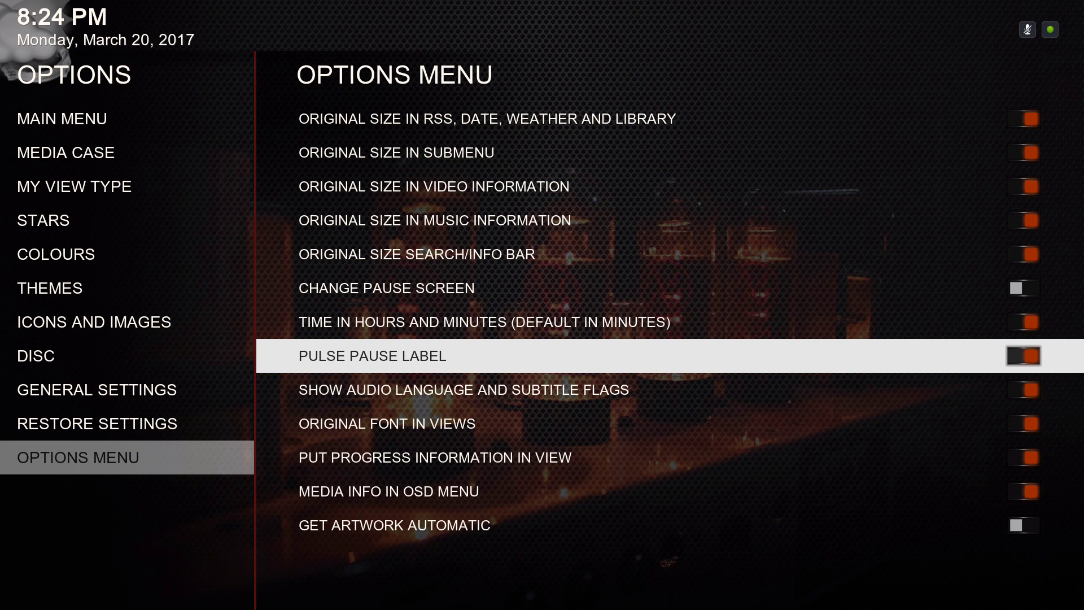
{"action": "key", "text": "Up"}
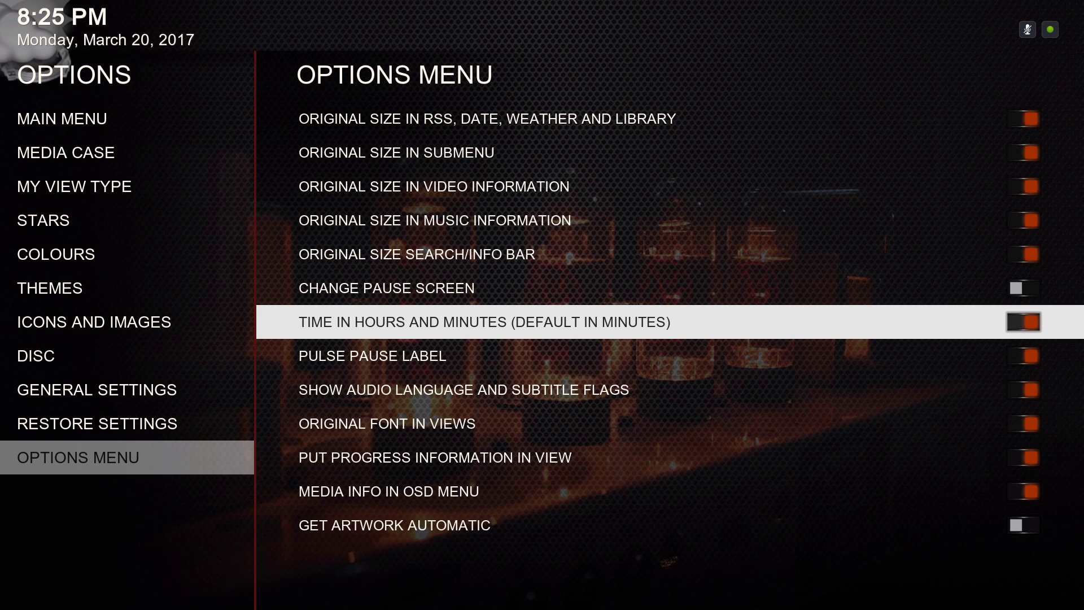
{"action": "key", "text": "Down"}
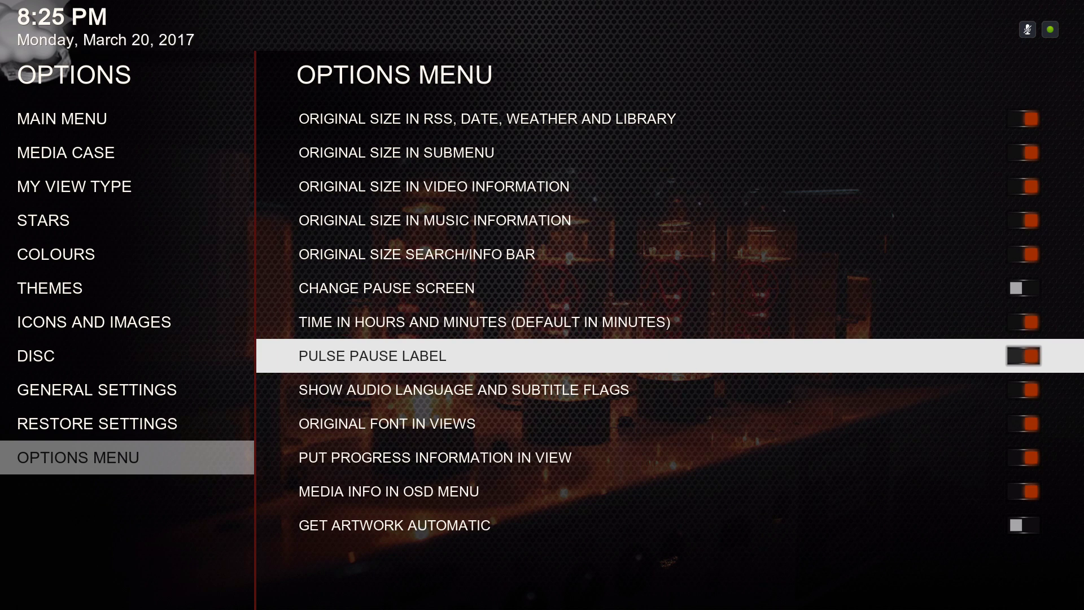
{"action": "key", "text": "Down"}
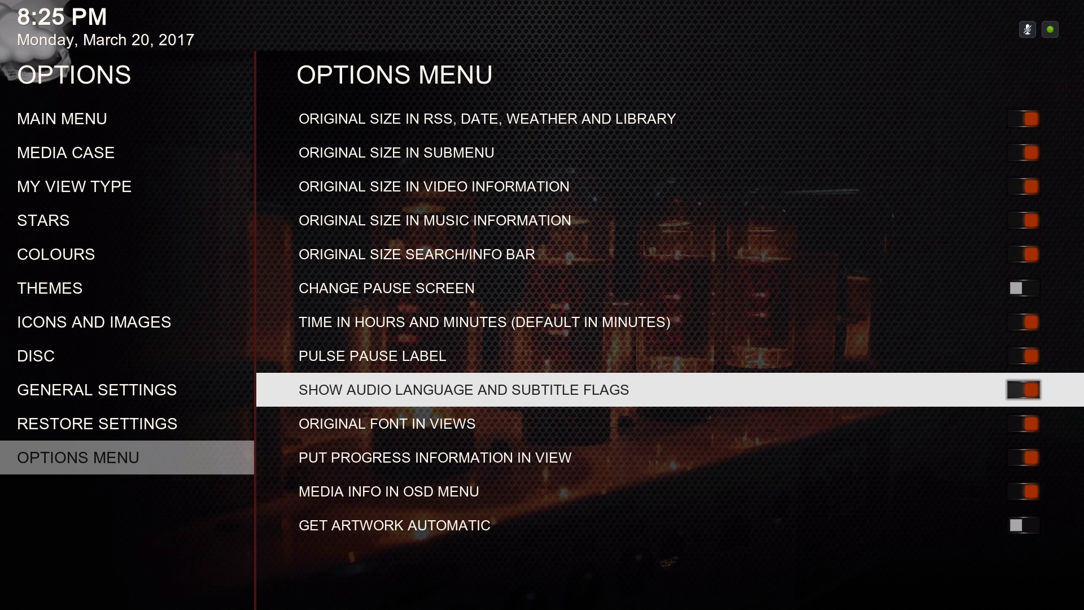
{"action": "key", "text": "Down"}
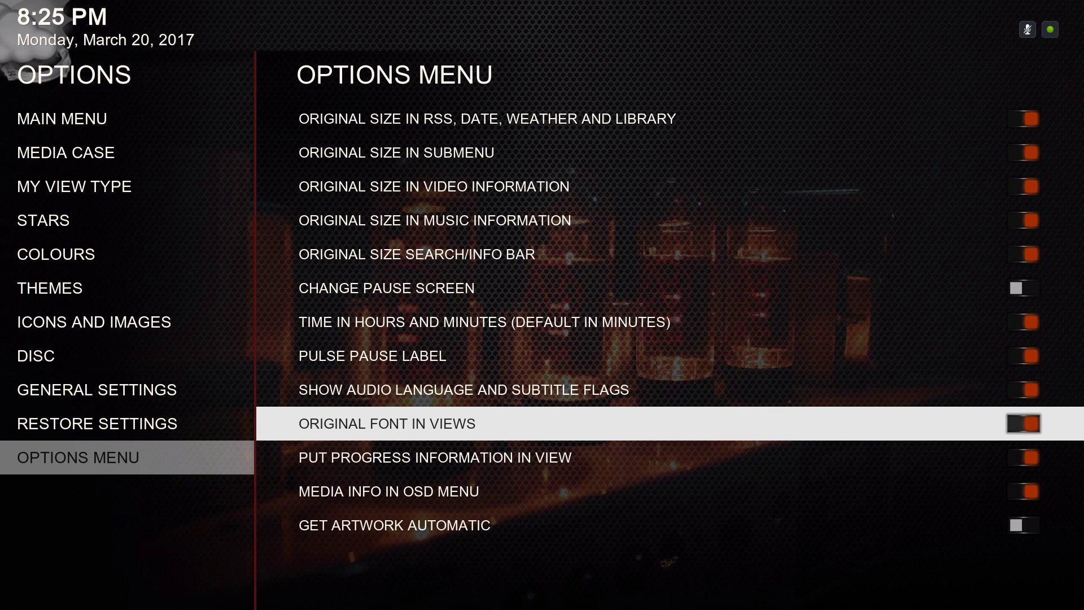
{"action": "key", "text": "Down"}
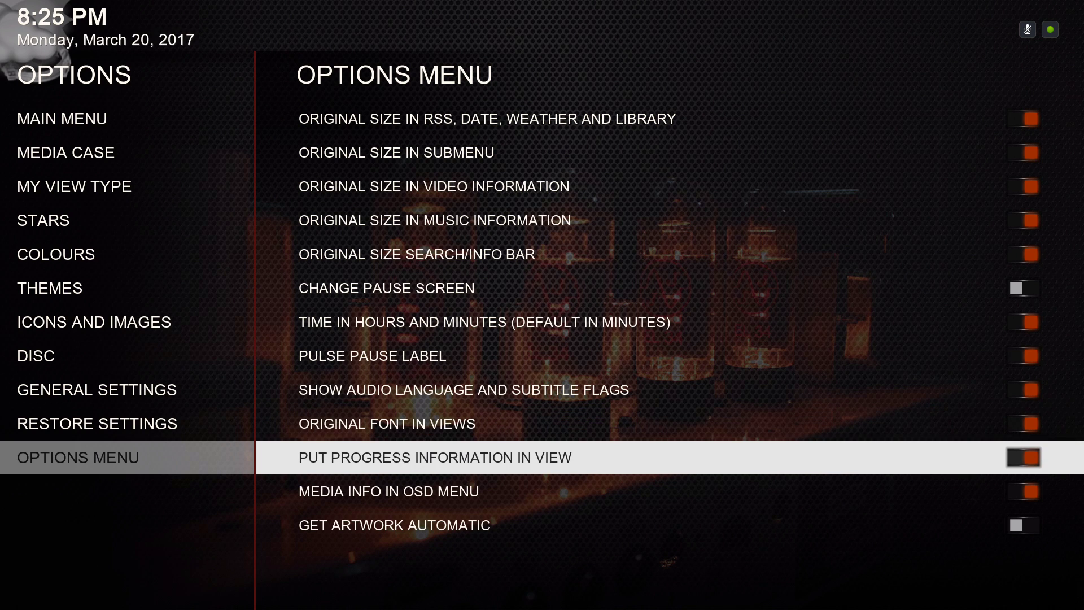
{"action": "key", "text": "Down"}
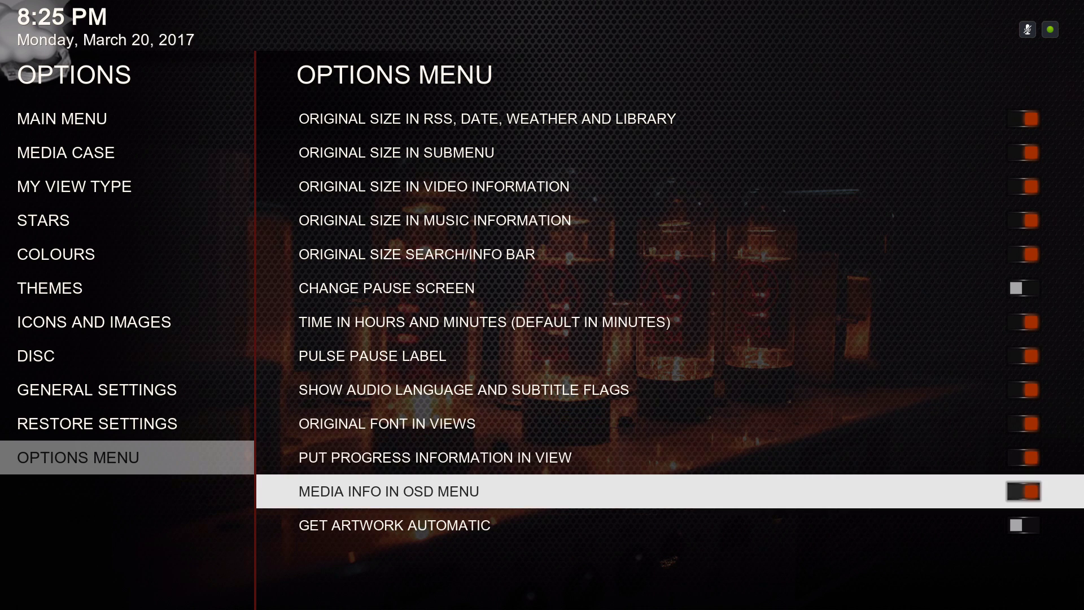
{"action": "key", "text": "Up"}
{"action": "key", "text": "Up"}
{"action": "key", "text": "Up"}
{"action": "key", "text": "Down"}
{"action": "key", "text": "Down"}
{"action": "key", "text": "Down"}
{"action": "key", "text": "Down"}
{"action": "key", "text": "Down"}
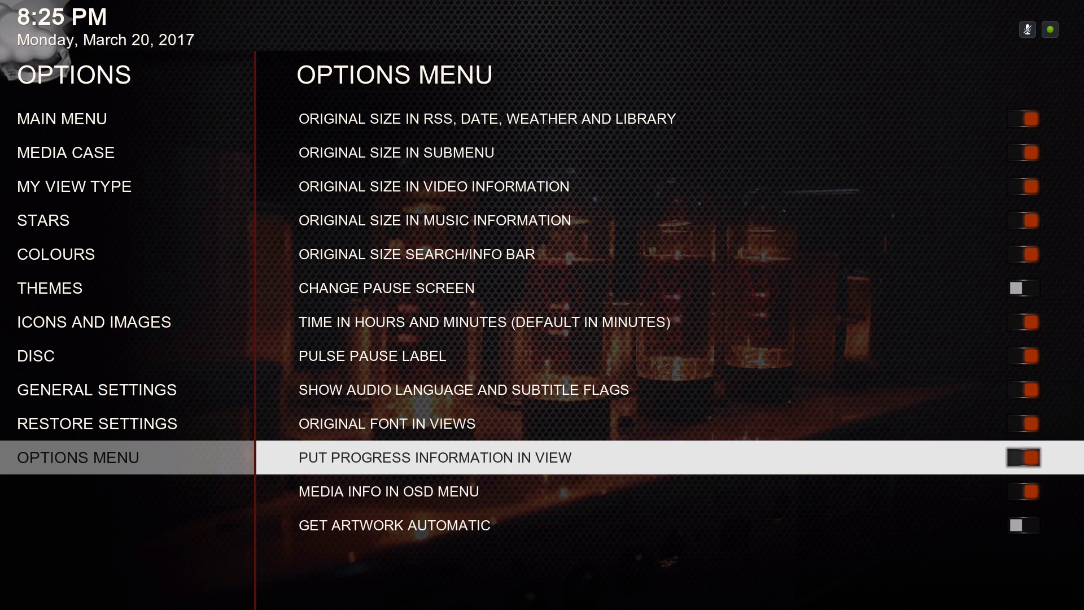
{"action": "key", "text": "Page_Up"}
{"action": "key", "text": "Page_Down"}
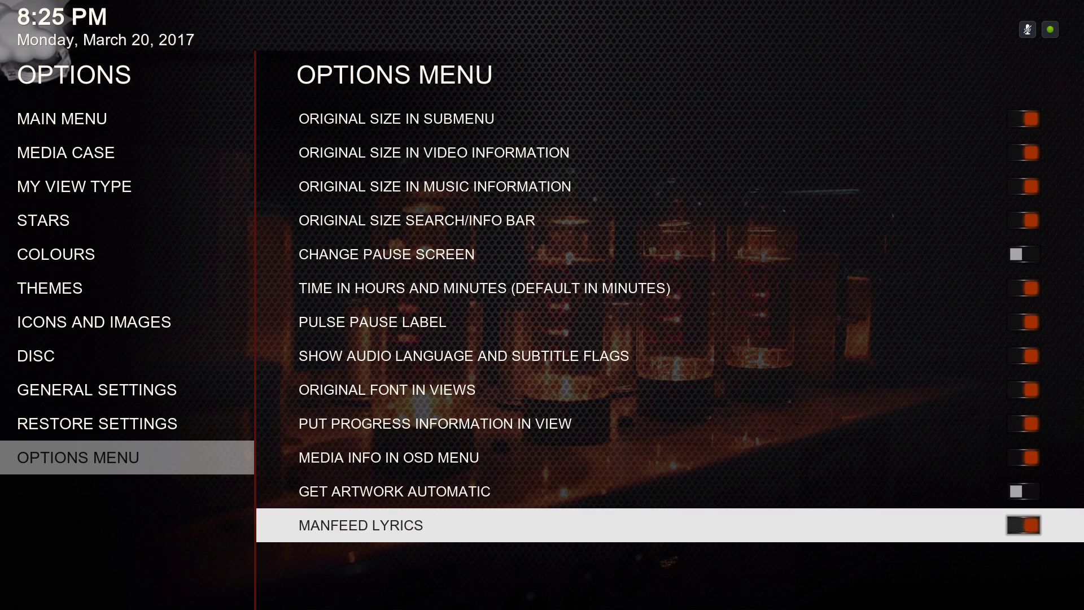
{"action": "key", "text": "Left"}
Go to the main menu appearance settings and open Customise Main Menu
{"action": "key", "text": "Up"}
{"action": "key", "text": "Up"}
{"action": "key", "text": "Up"}
{"action": "key", "text": "Up"}
{"action": "key", "text": "Up"}
{"action": "key", "text": "Up"}
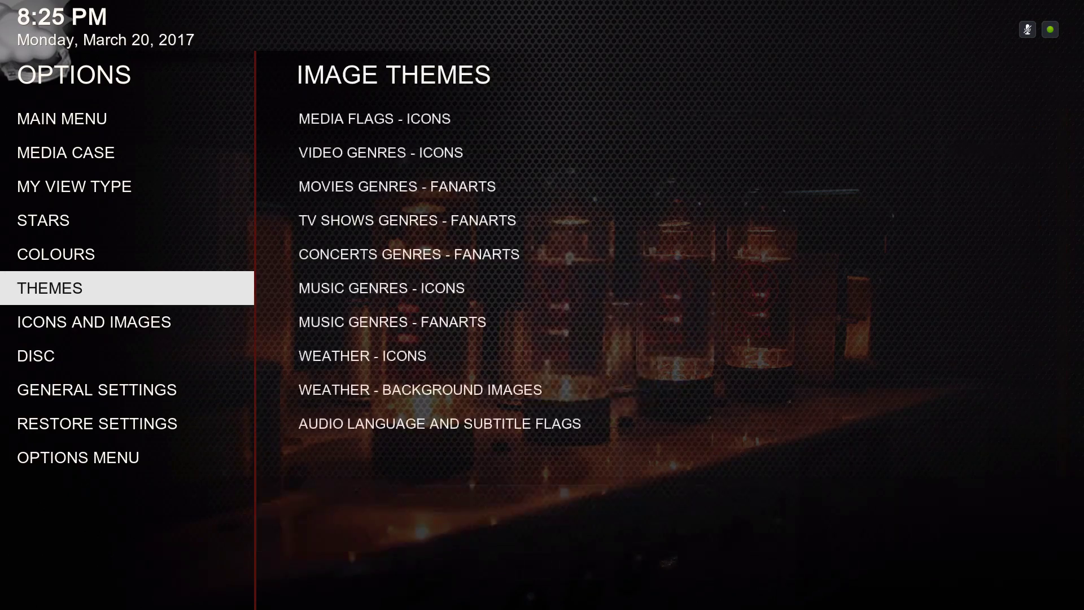
{"action": "key", "text": "Up"}
{"action": "key", "text": "Up"}
{"action": "key", "text": "Up"}
{"action": "key", "text": "Up"}
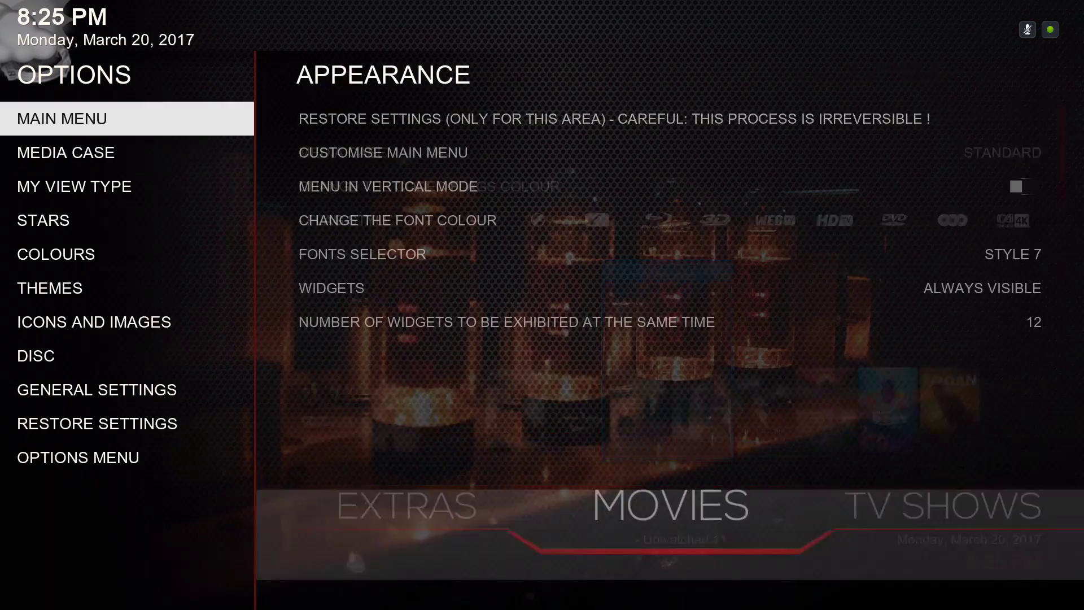
{"action": "key", "text": "Right"}
{"action": "key", "text": "Down"}
{"action": "key", "text": "Return"}
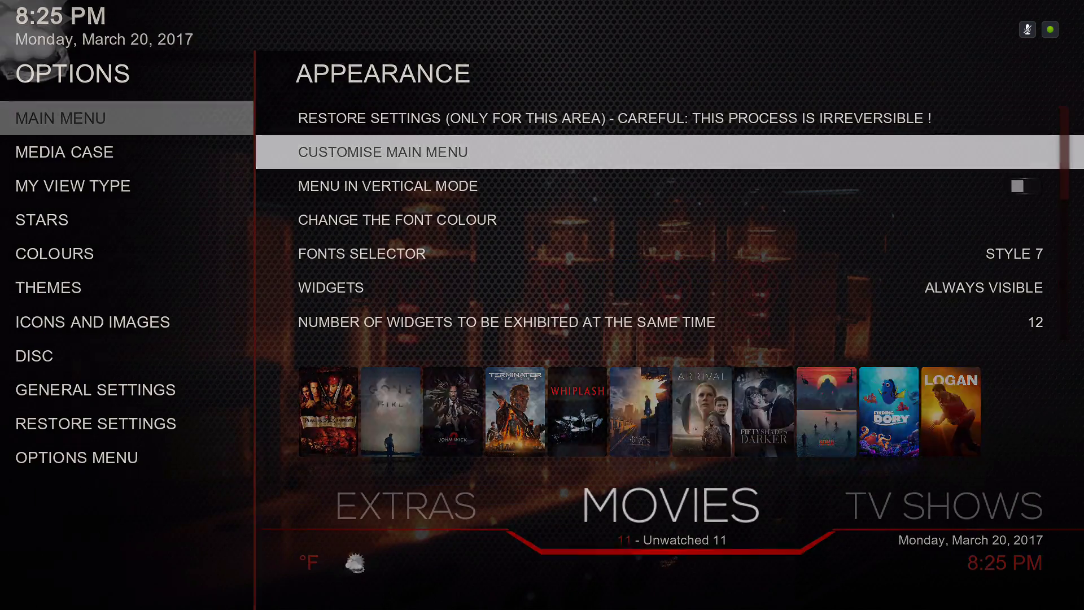
Review the TV SHOWS, MOVIES and ZEN item customisation options, then close the customisation pages
{"action": "key", "text": "Up"}
{"action": "key", "text": "Up"}
{"action": "key", "text": "Up"}
{"action": "key", "text": "Up"}
{"action": "key", "text": "Up"}
{"action": "key", "text": "Up"}
{"action": "key", "text": "Up"}
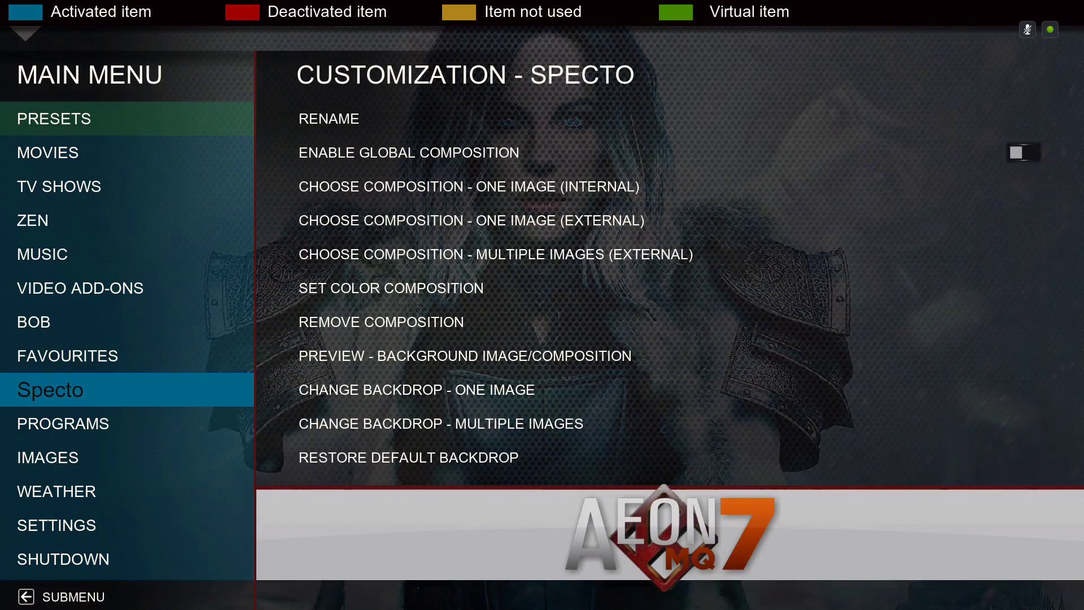
{"action": "key", "text": "Right"}
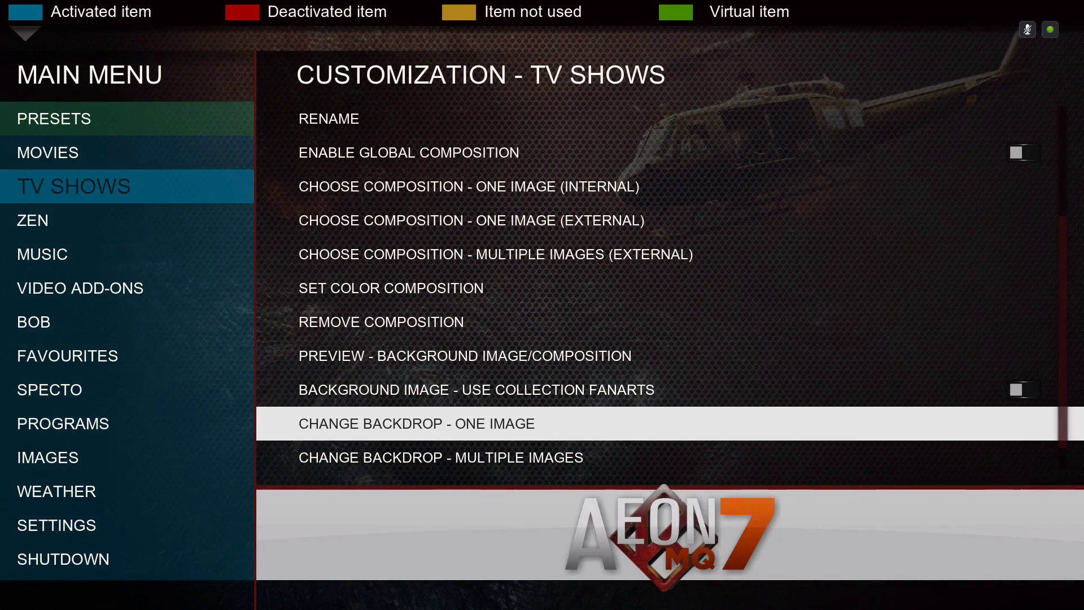
{"action": "key", "text": "Left"}
{"action": "key", "text": "Up"}
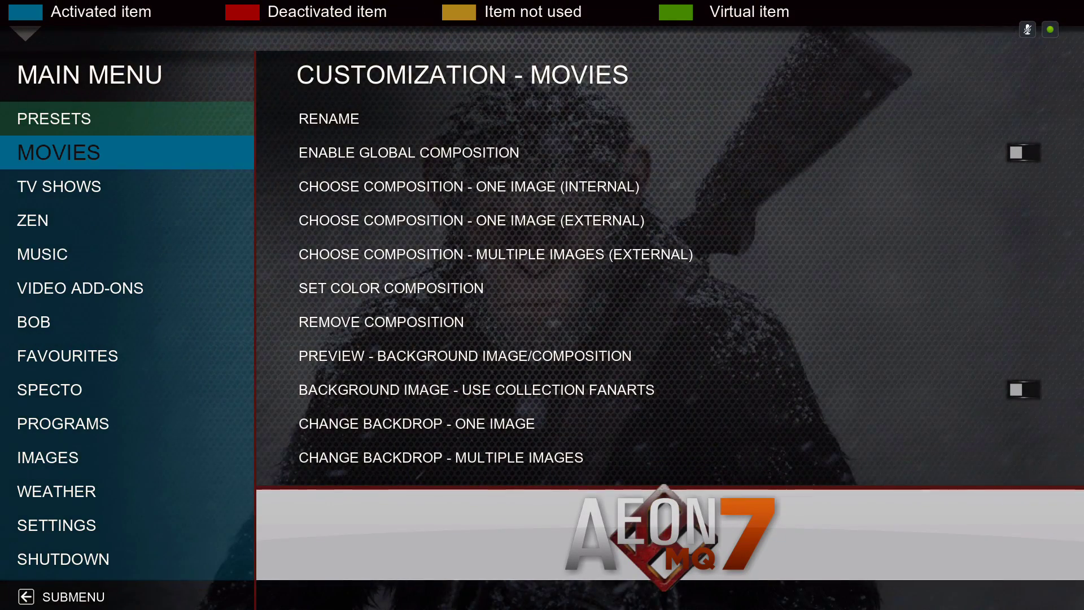
{"action": "key", "text": "Down"}
{"action": "key", "text": "Down"}
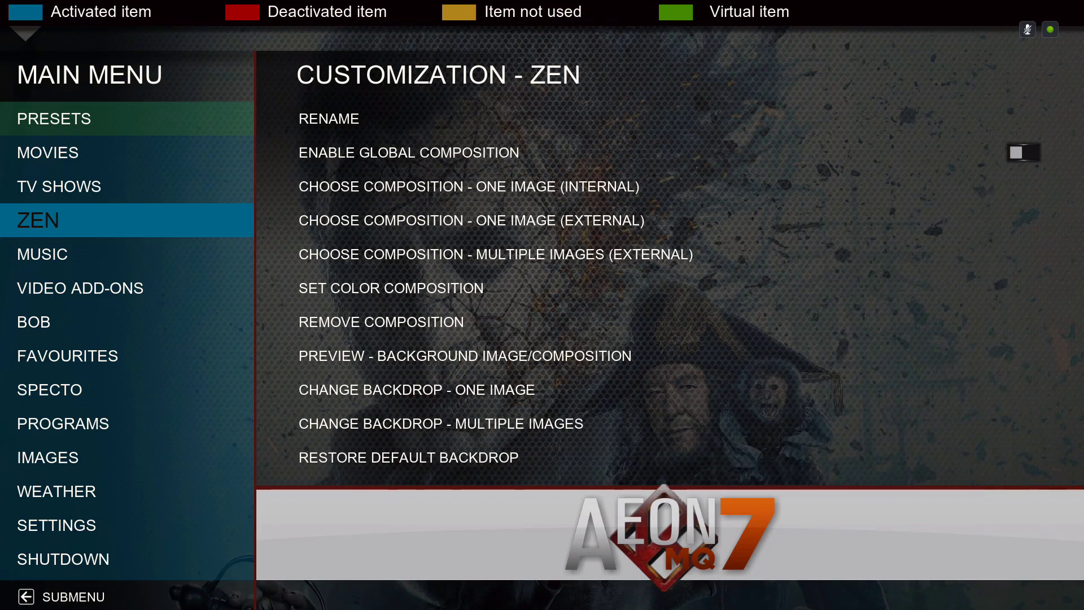
{"action": "key", "text": "Right"}
{"action": "key", "text": "Down"}
{"action": "key", "text": "Down"}
{"action": "key", "text": "Down"}
{"action": "key", "text": "Down"}
{"action": "key", "text": "Down"}
{"action": "key", "text": "Down"}
{"action": "key", "text": "Down"}
{"action": "key", "text": "Down"}
{"action": "key", "text": "Down"}
{"action": "key", "text": "Down"}
{"action": "key", "text": "Down"}
{"action": "key", "text": "Down"}
{"action": "key", "text": "Down"}
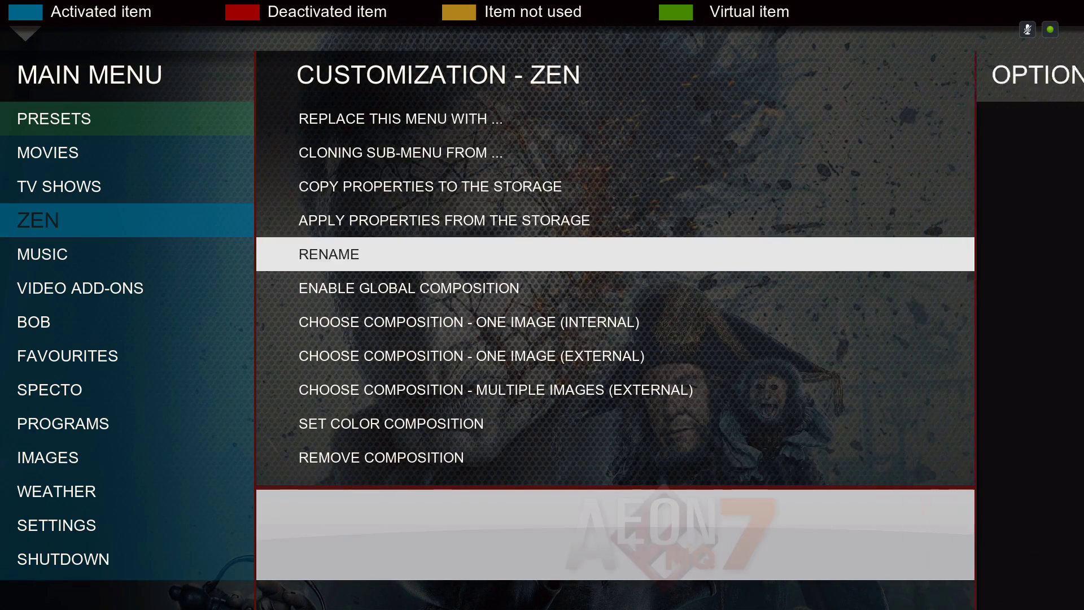
{"action": "key", "text": "Down"}
{"action": "key", "text": "Down"}
{"action": "key", "text": "Down"}
{"action": "key", "text": "Down"}
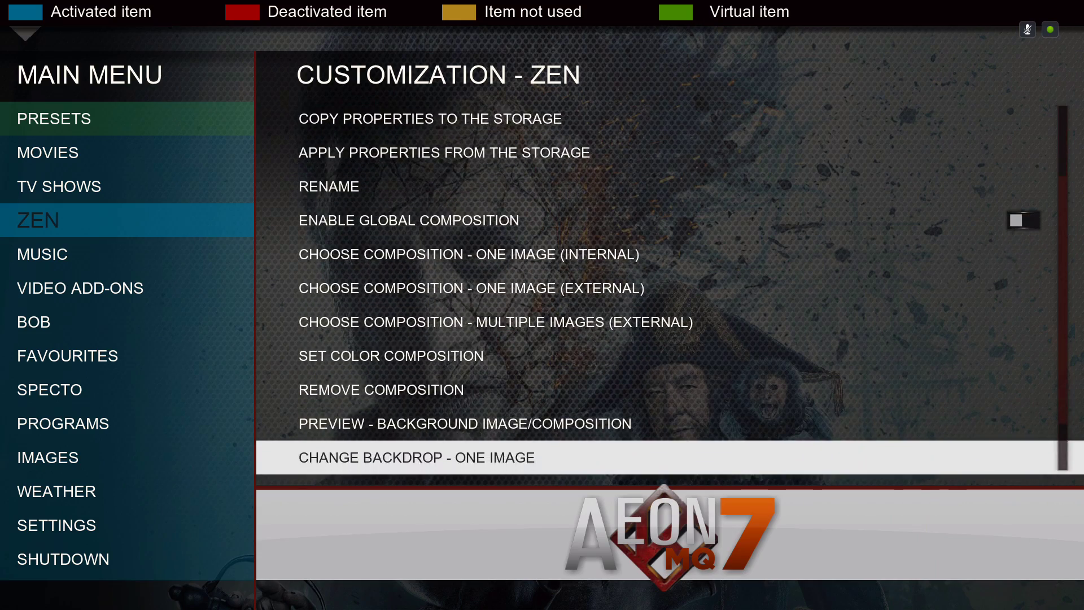
{"action": "key", "text": "Down"}
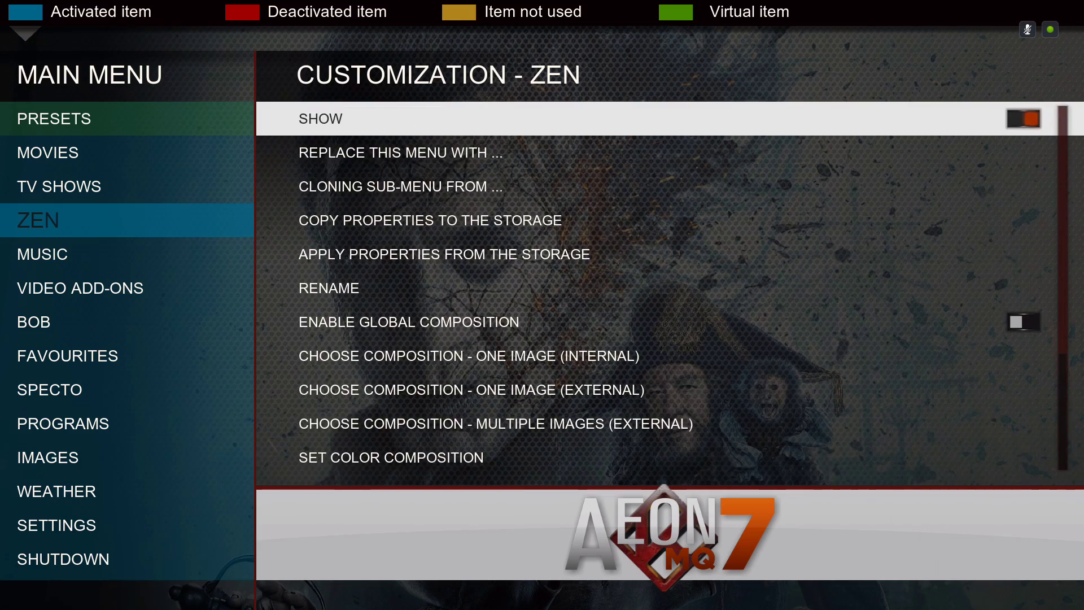
{"action": "key", "text": "Left"}
{"action": "key", "text": "Escape"}
{"action": "key", "text": "Escape"}
{"action": "key", "text": "Escape"}
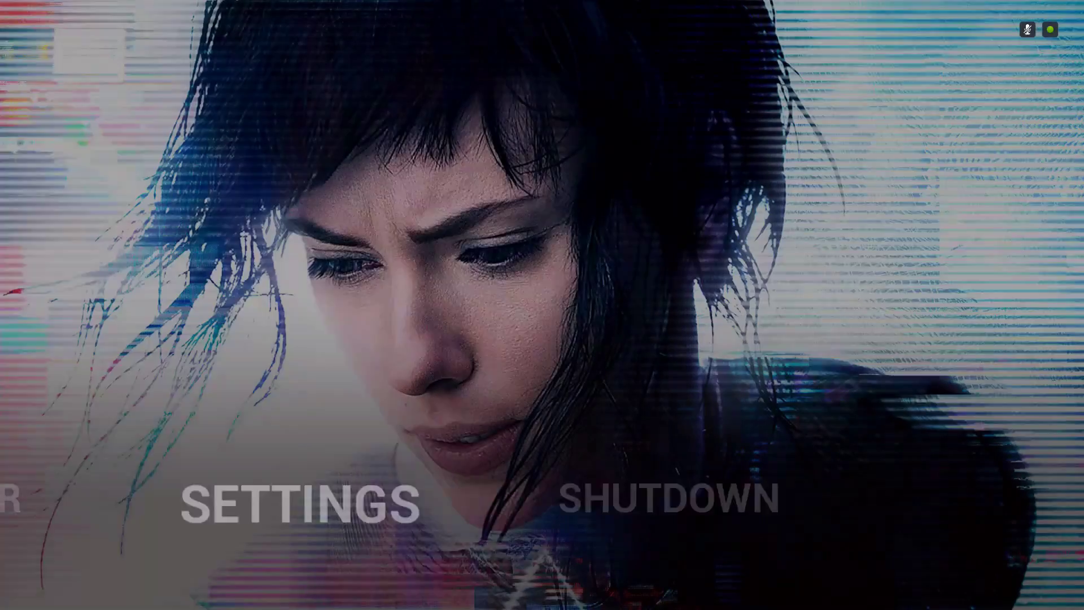
On SPECTO, preview the Flexible Widgets choices, then browse the movie posters to Patriots Day
{"action": "key", "text": "Right"}
{"action": "key", "text": "Left"}
{"action": "key", "text": "Left"}
{"action": "key", "text": "Left"}
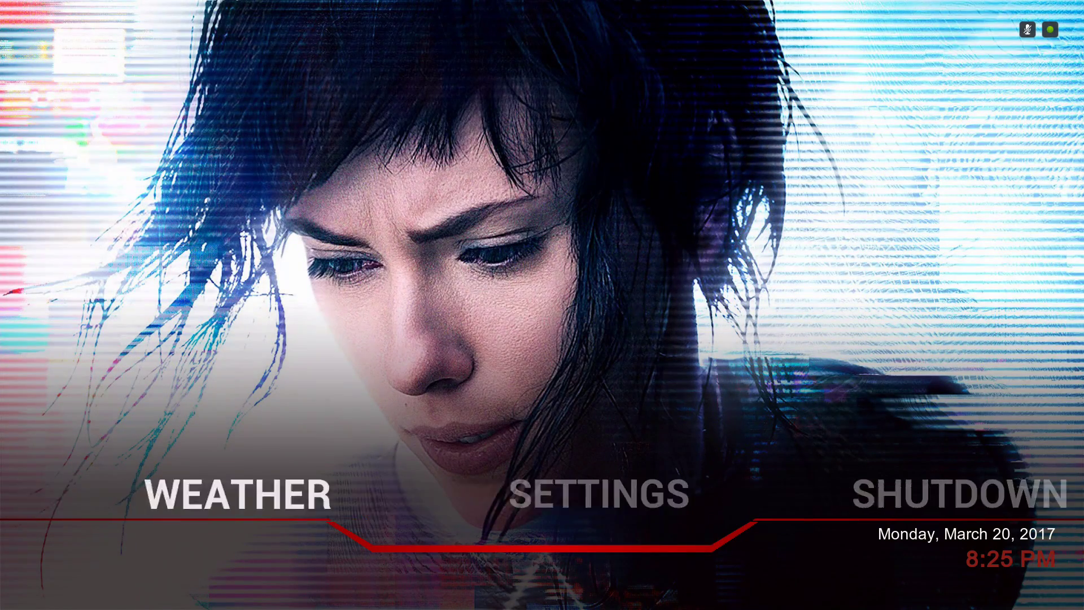
{"action": "key", "text": "Left"}
{"action": "key", "text": "Left"}
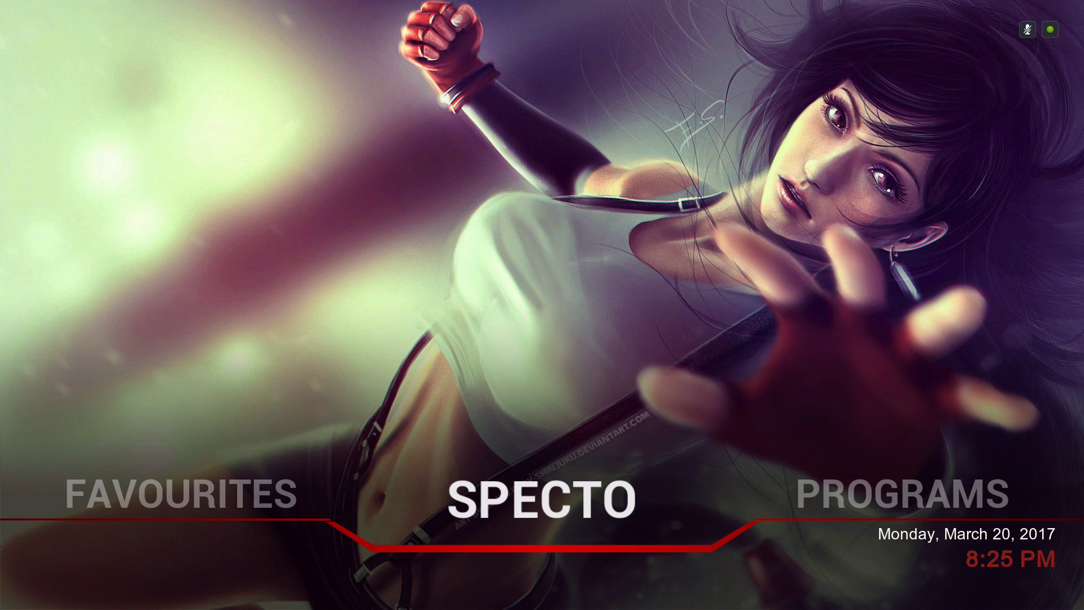
{"action": "key", "text": "Up"}
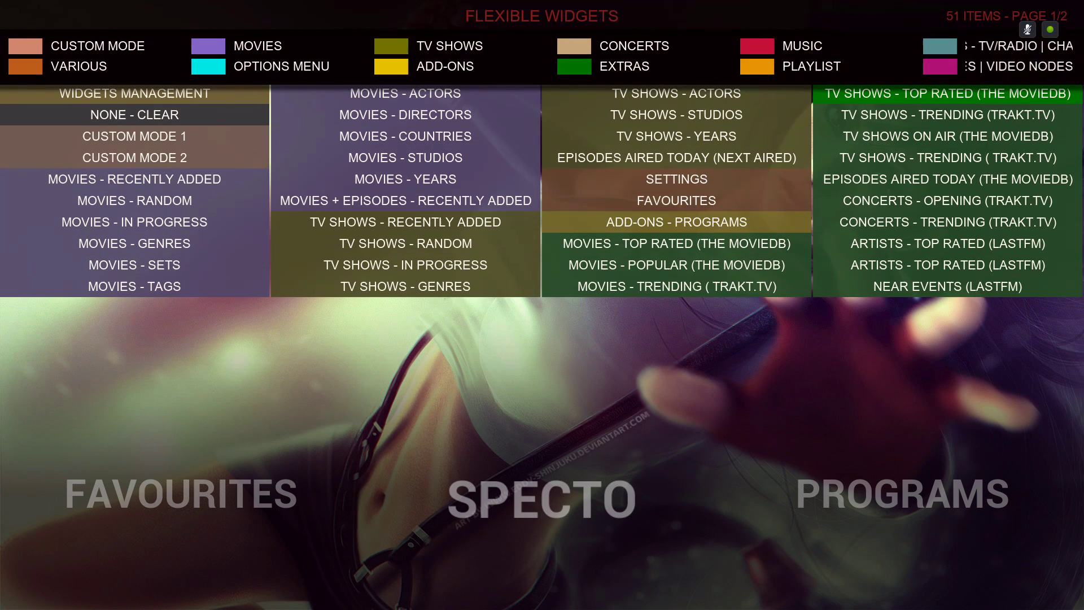
{"action": "key", "text": "Down"}
{"action": "key", "text": "Left"}
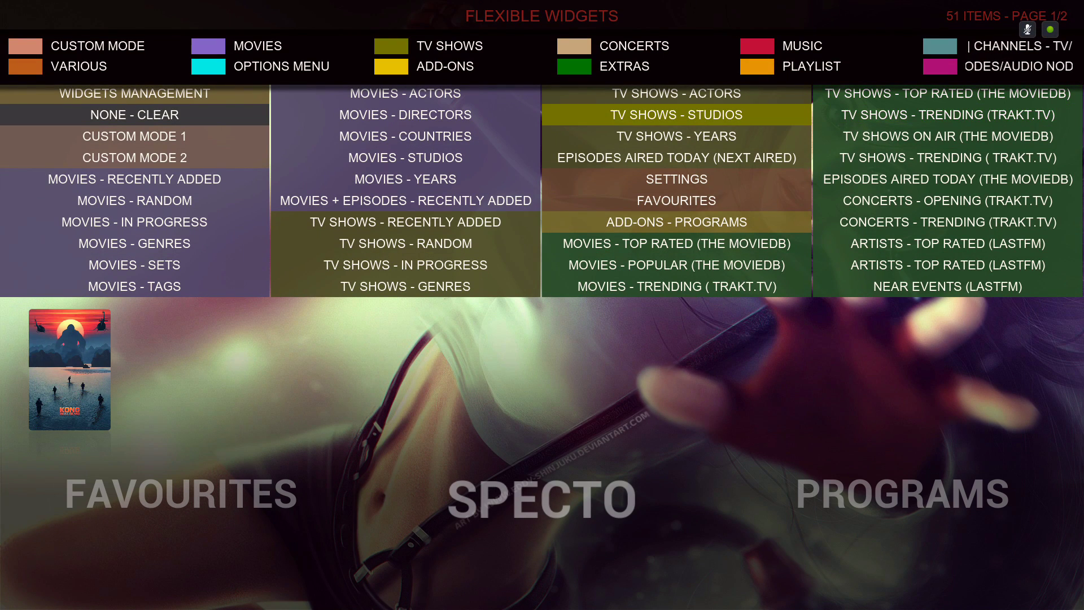
{"action": "key", "text": "Escape"}
{"action": "key", "text": "Down"}
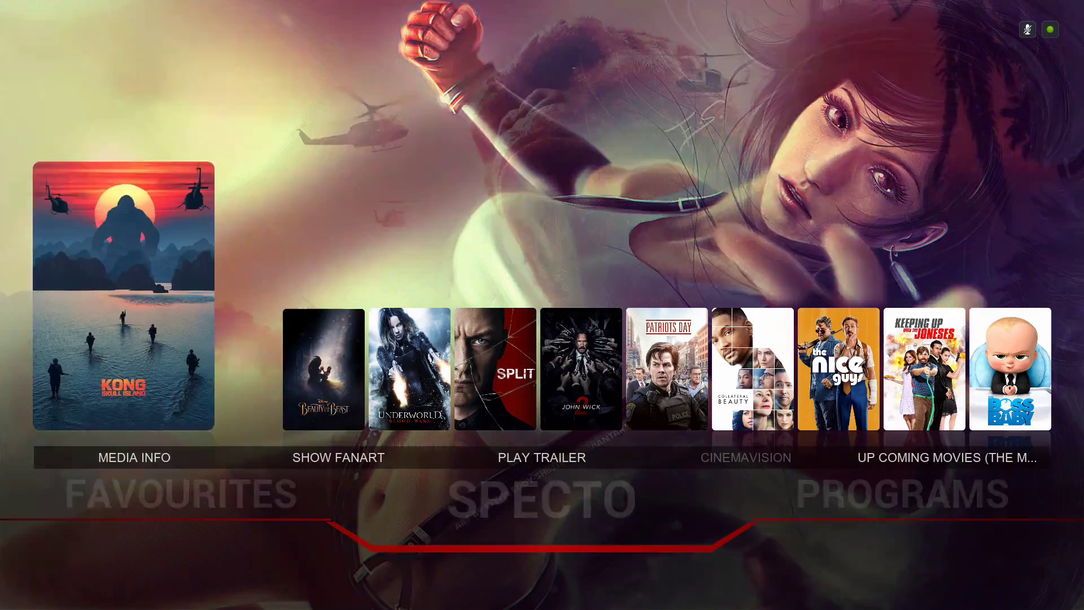
{"action": "key", "text": "Right"}
{"action": "key", "text": "Right"}
{"action": "key", "text": "Right"}
{"action": "key", "text": "Right"}
{"action": "key", "text": "Right"}
{"action": "key", "text": "Right"}
{"action": "key", "text": "Right"}
{"action": "key", "text": "Right"}
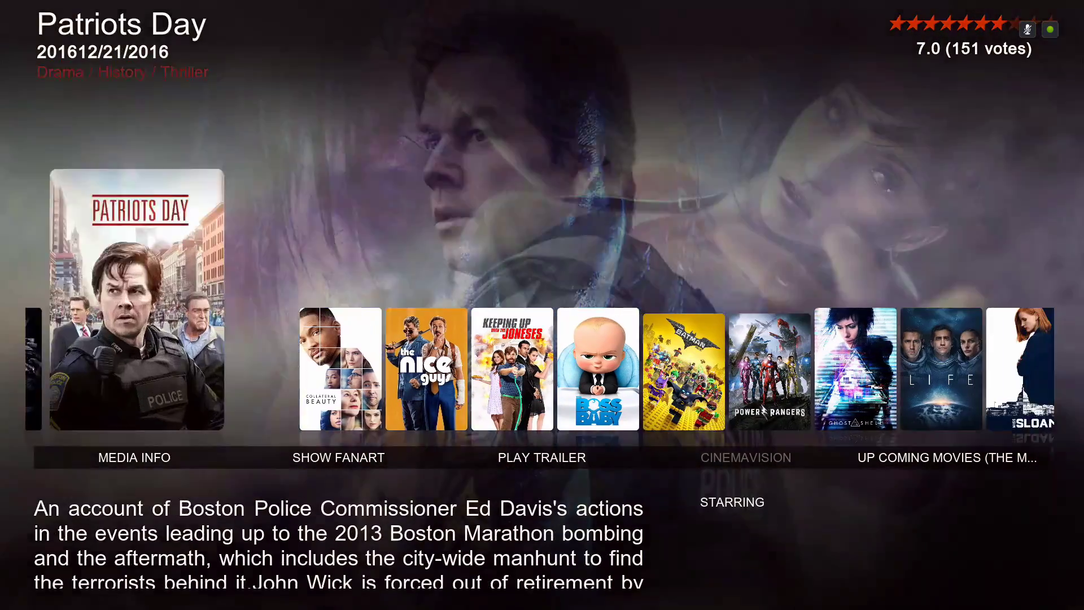